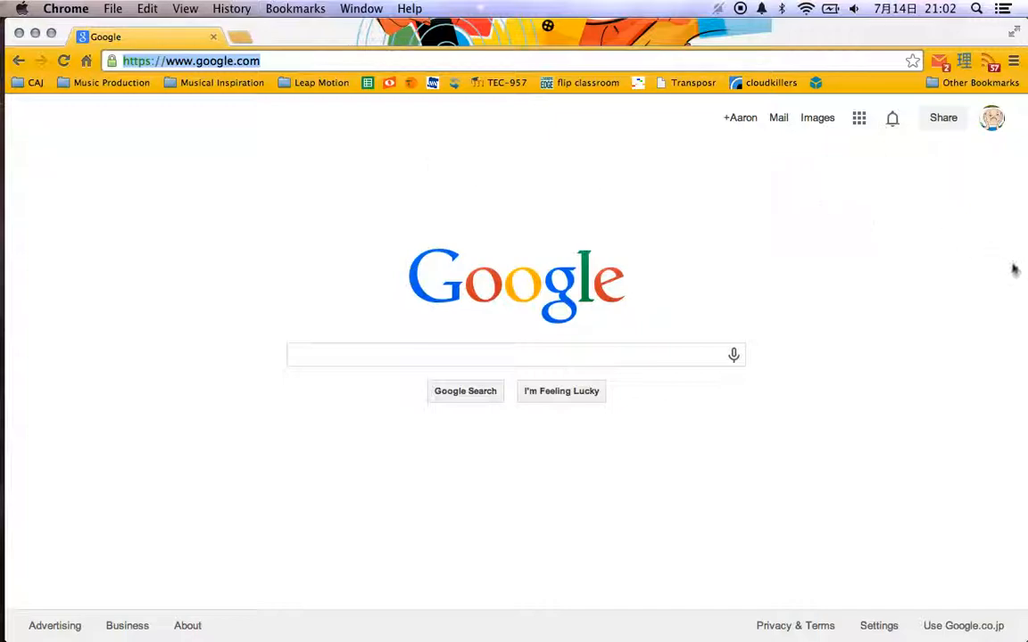
# Open the CAJ Jazz Ensemble site in Google Sites and look over its home page down to the calendar.
pyautogui.click(860, 123)
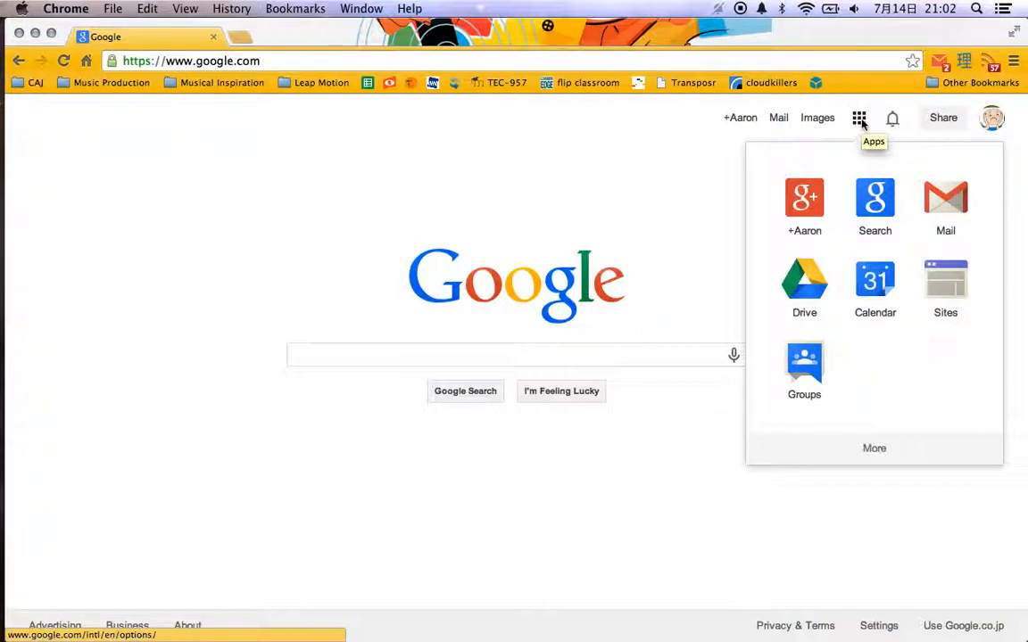
pyautogui.click(951, 294)
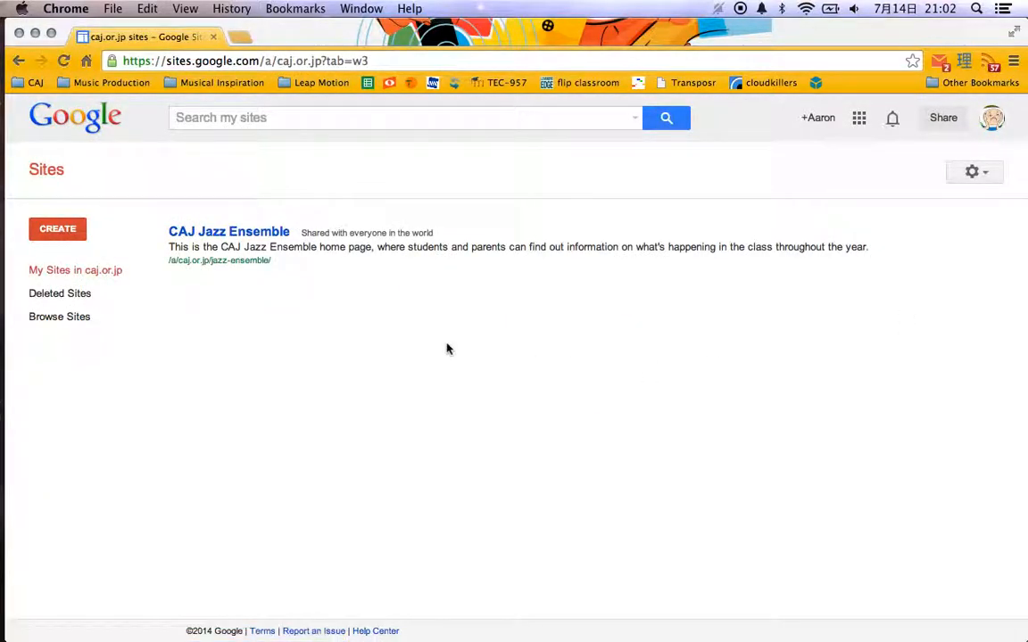
pyautogui.click(211, 237)
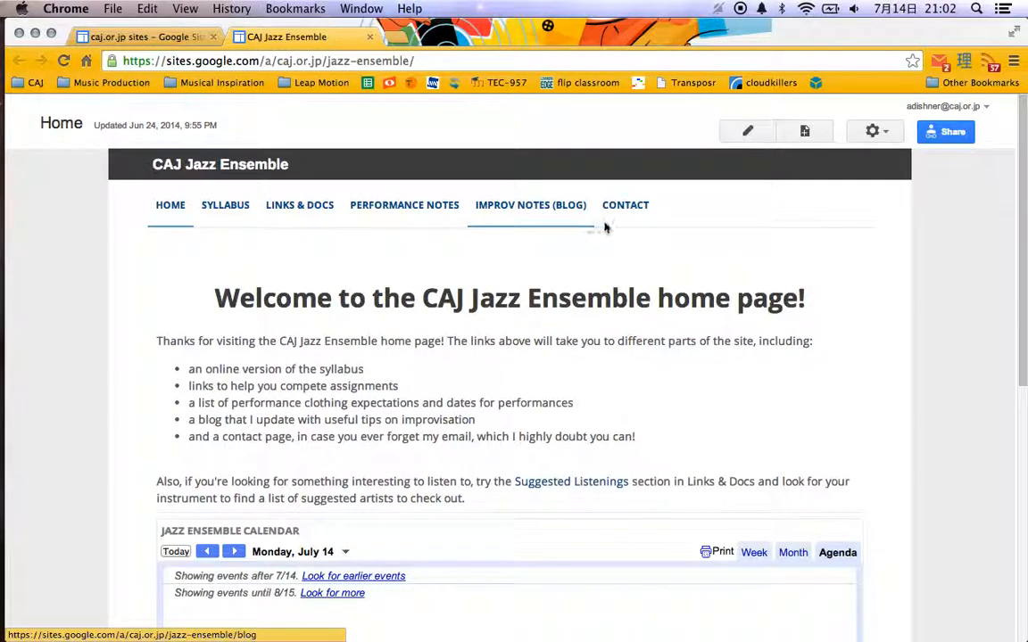
pyautogui.scroll(-10, 96, 337)
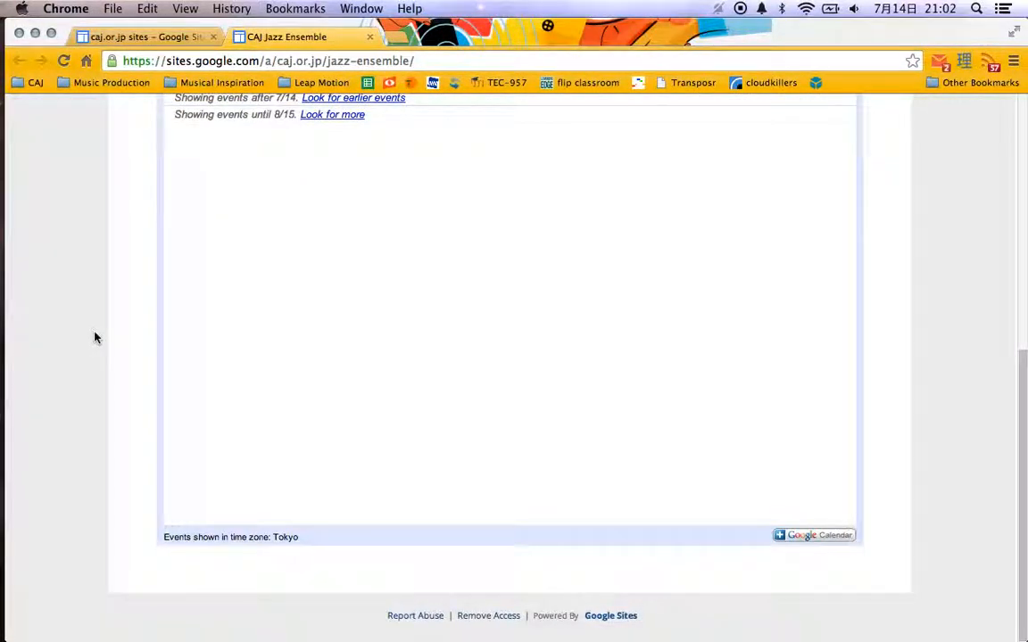
pyautogui.scroll(8, 96, 337)
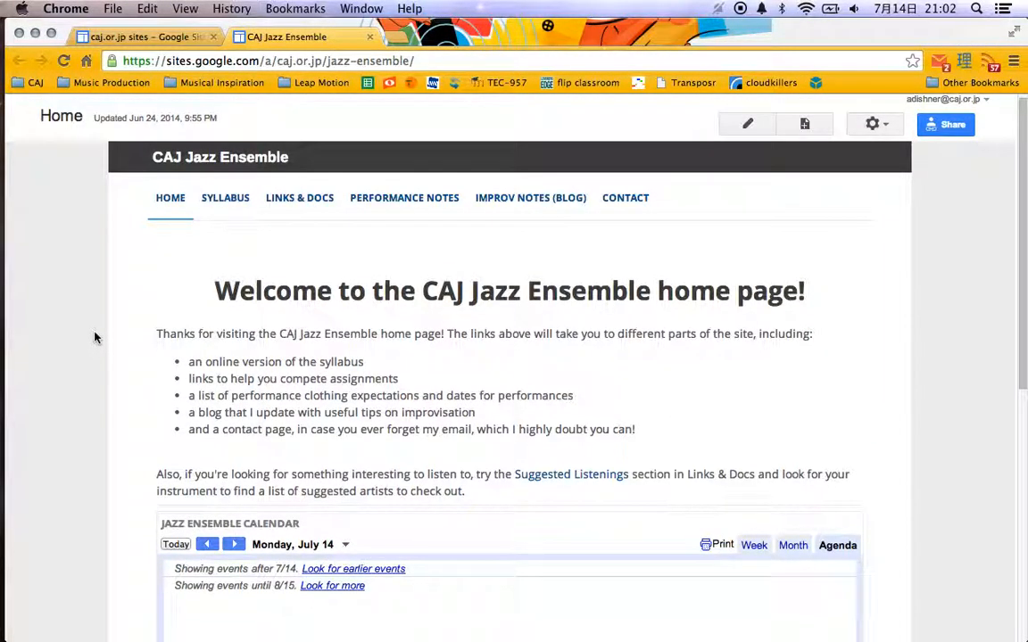
# Look through the jazz ensemble site's Syllabus page from start to end.
pyautogui.click(228, 198)
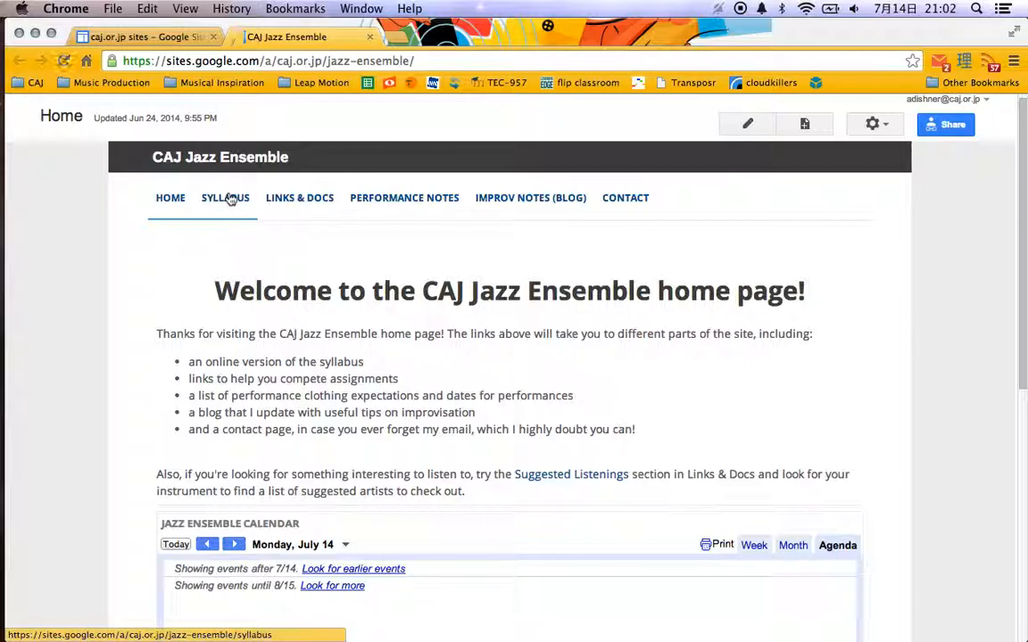
pyautogui.scroll(-5, 88, 312)
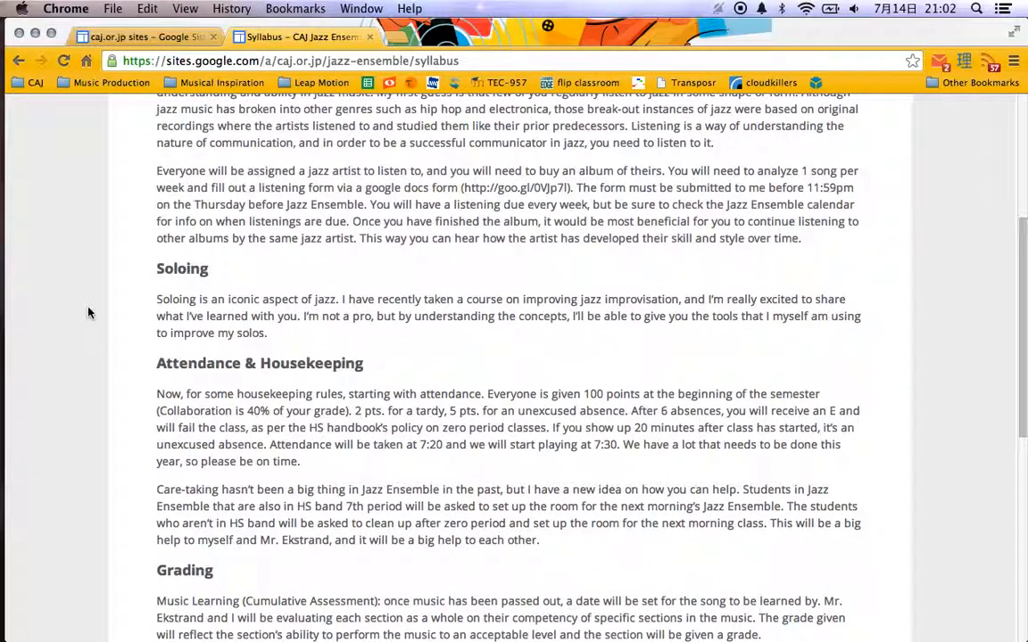
pyautogui.scroll(-8, 89, 312)
pyautogui.scroll(12, 88, 312)
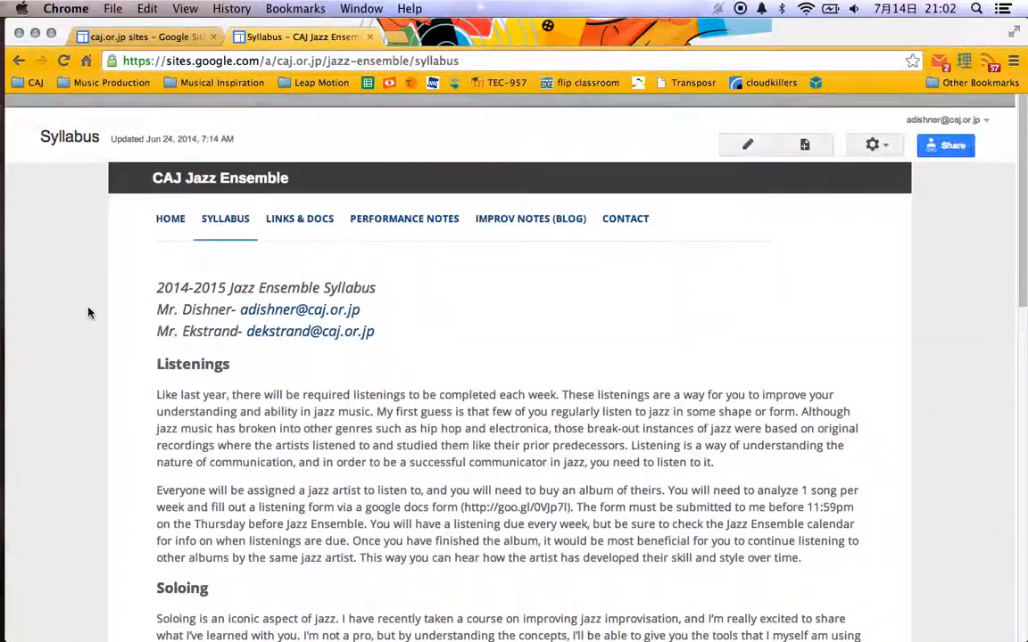
# Look through the Links & Docs page, including the assignment links and the Suggested Listenings by instrument.
pyautogui.click(323, 214)
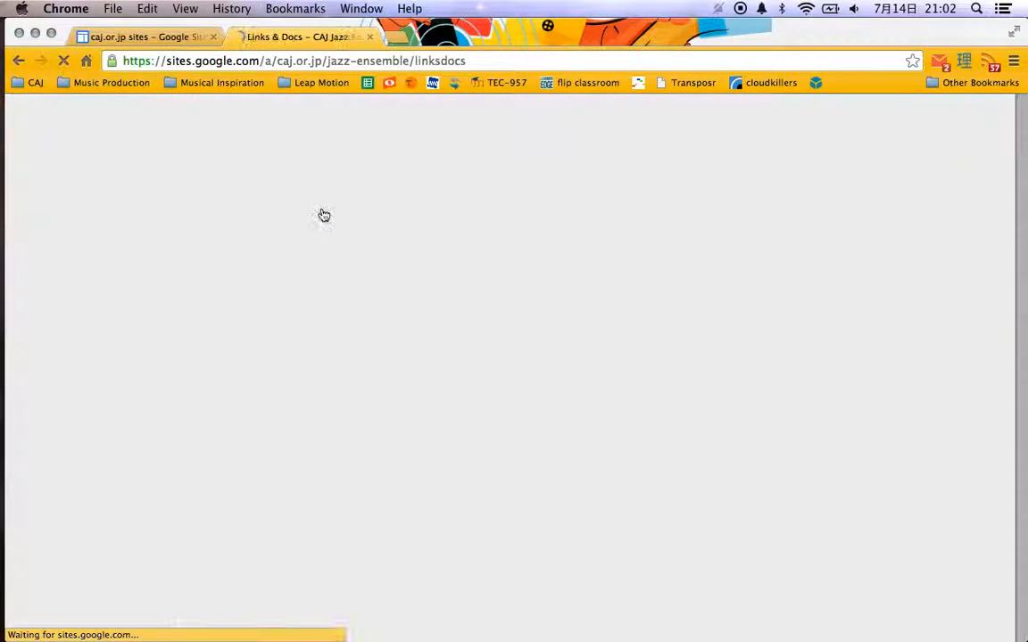
pyautogui.scroll(-3, 75, 373)
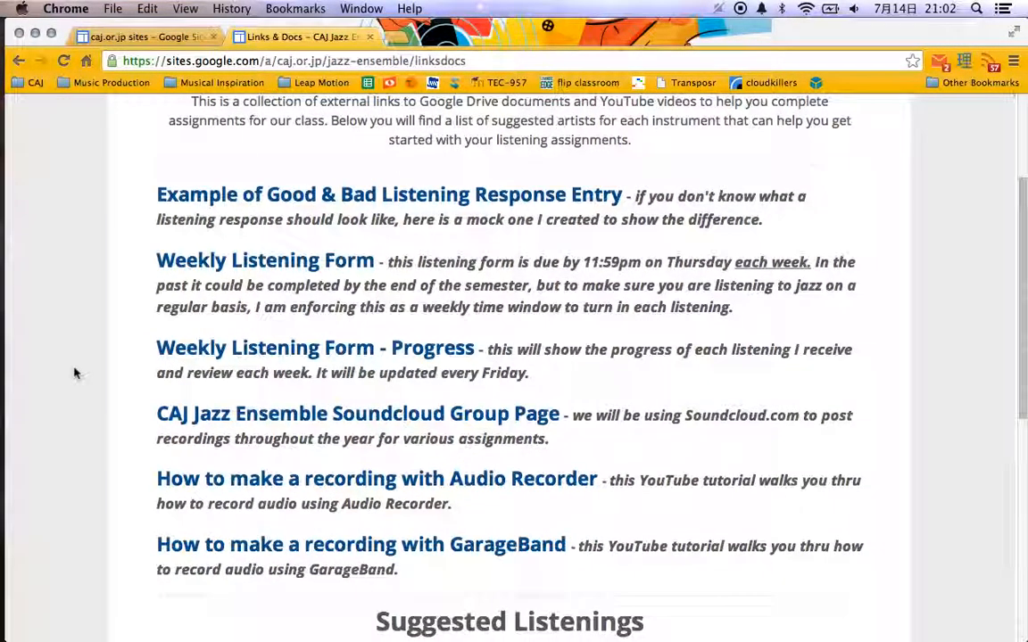
pyautogui.scroll(-3, 75, 373)
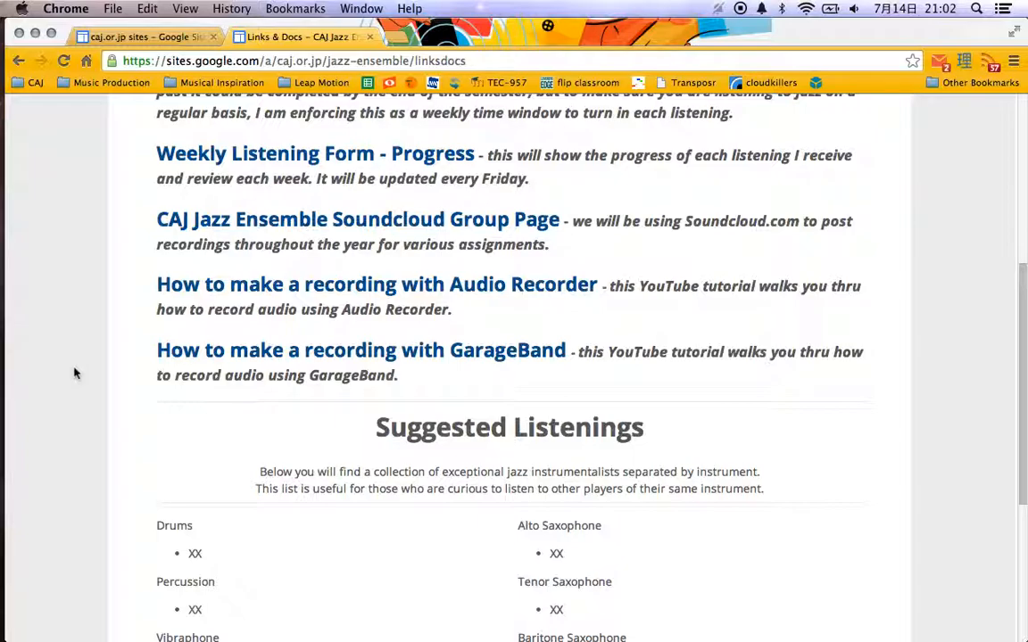
pyautogui.scroll(-5, 75, 373)
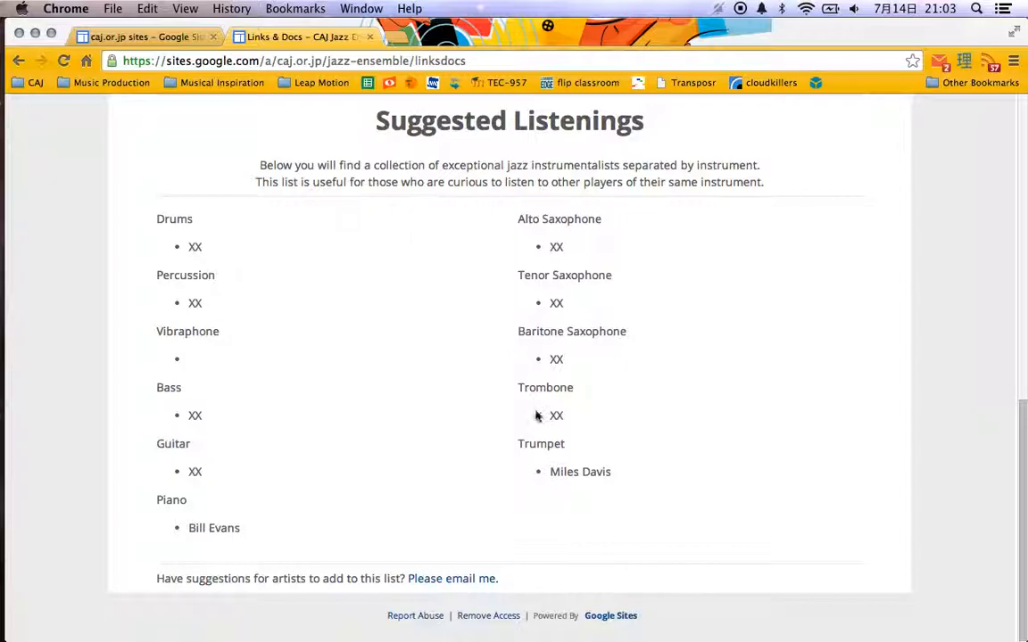
pyautogui.scroll(10, 472, 236)
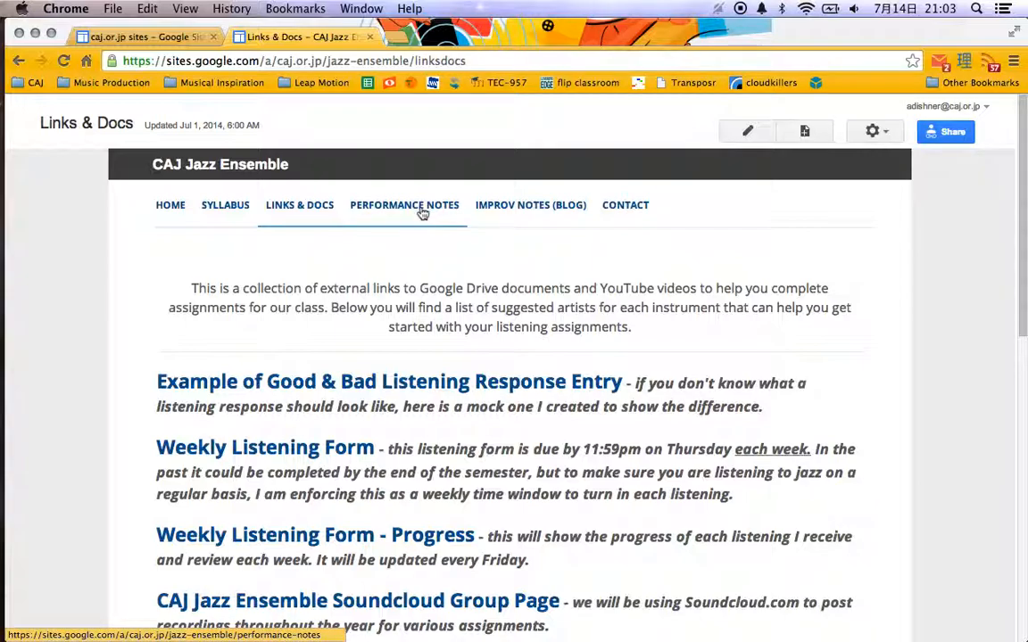
# Look through the Performance Notes page, covering performance dress, dates and the shared photo album.
pyautogui.click(421, 212)
pyautogui.scroll(-5, 83, 362)
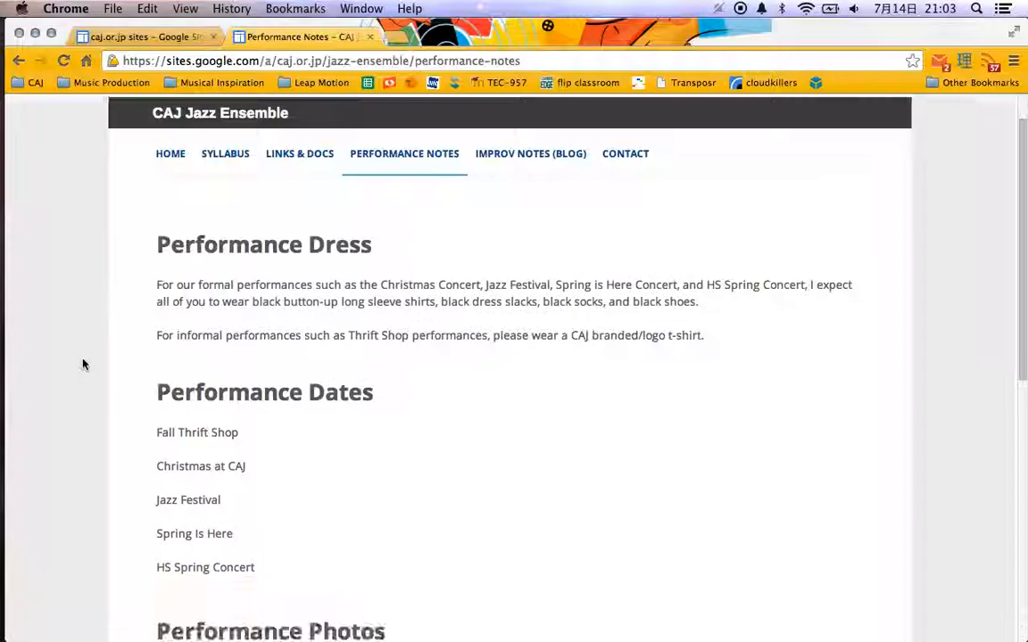
pyautogui.scroll(-2, 83, 364)
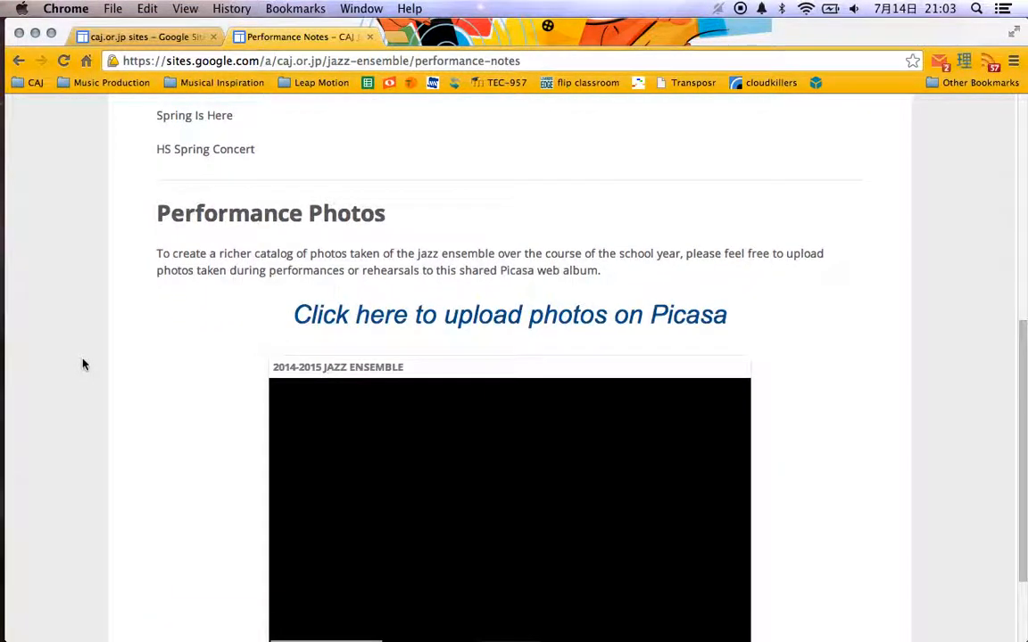
pyautogui.scroll(-2, 168, 371)
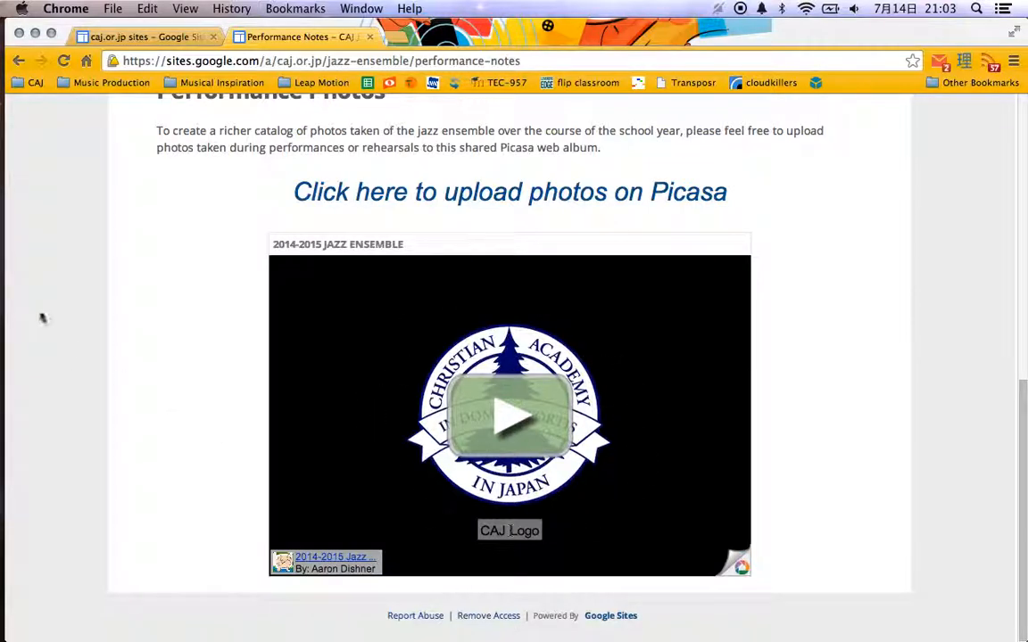
pyautogui.scroll(10, 141, 263)
# Look through the Improv Notes (Blog) posts and the Contact page, and close the jazz ensemble site.
pyautogui.click(560, 213)
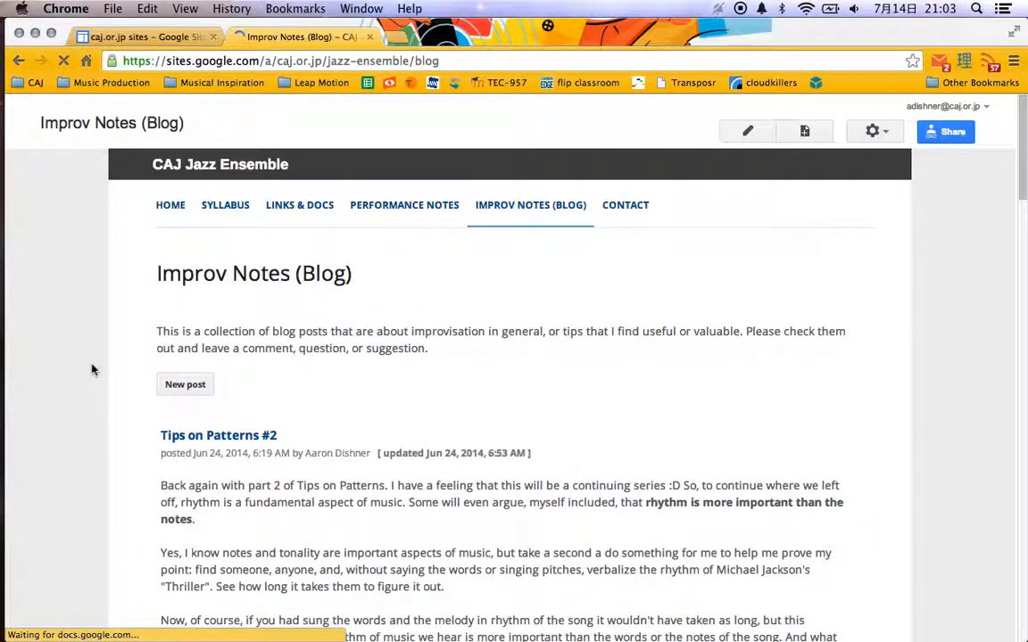
pyautogui.scroll(-4, 91, 370)
pyautogui.scroll(-15, 120, 383)
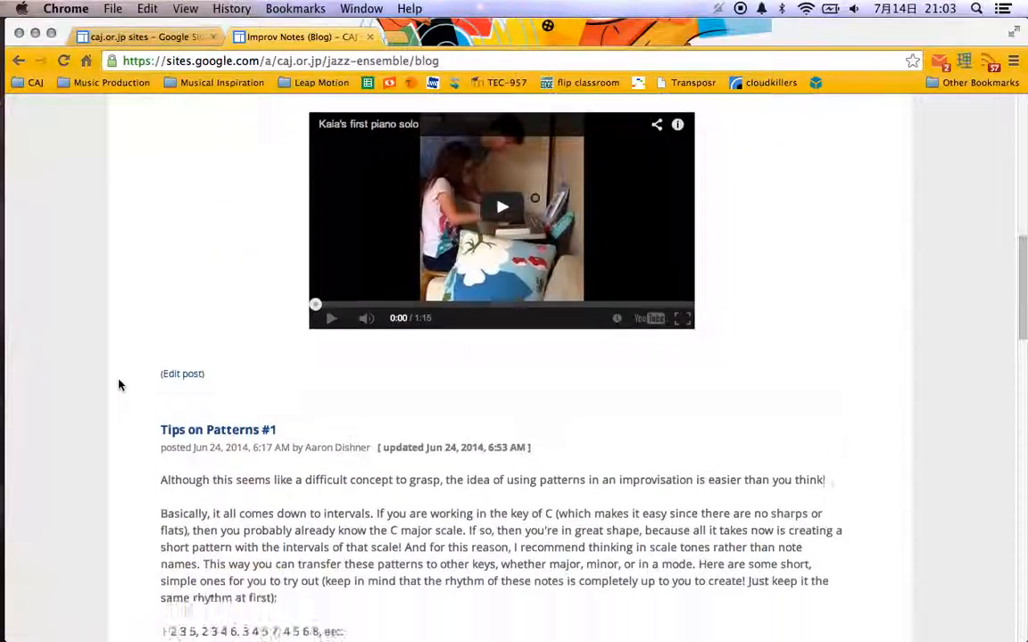
pyautogui.scroll(-20, 119, 385)
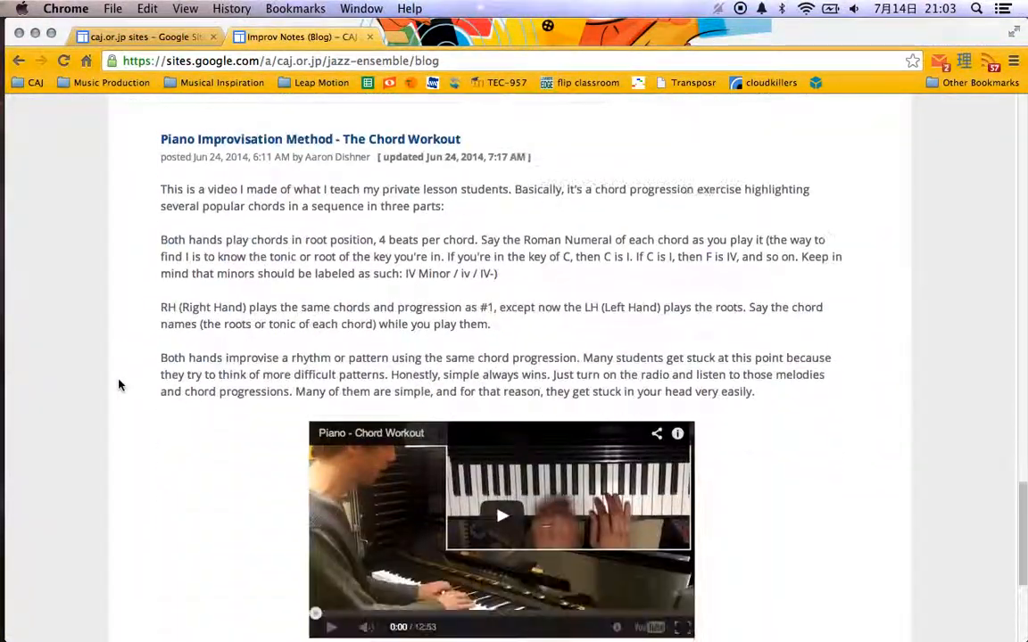
pyautogui.scroll(-5, 119, 384)
pyautogui.scroll(20, 120, 384)
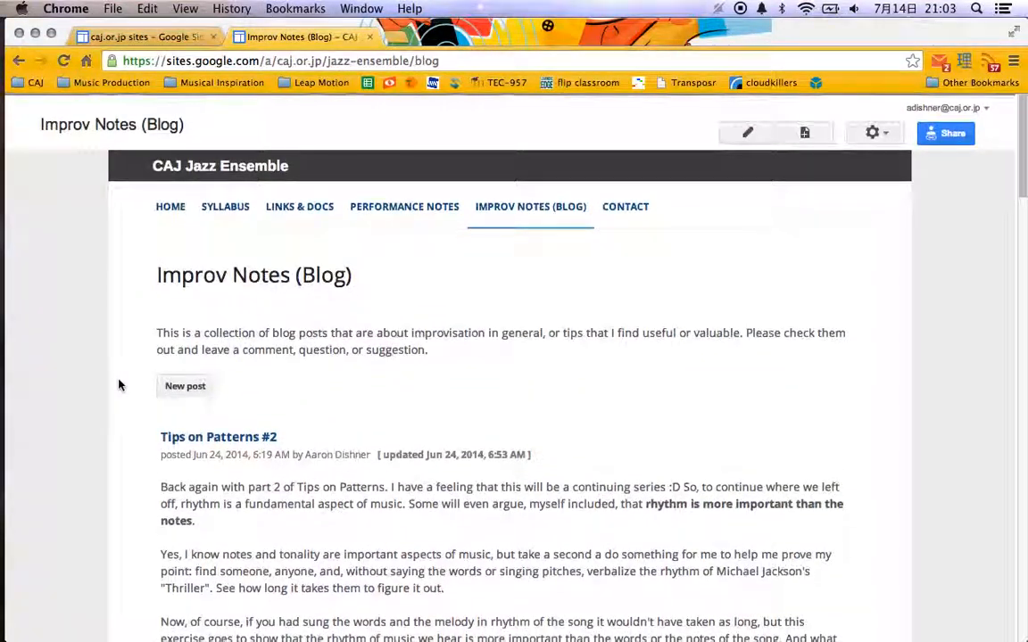
pyautogui.click(631, 210)
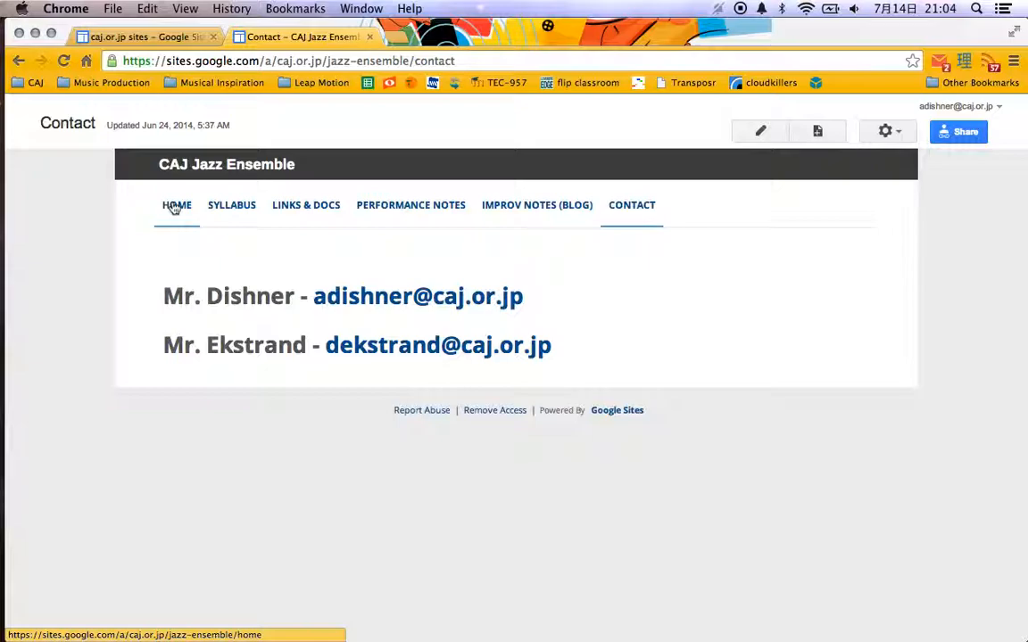
pyautogui.click(370, 36)
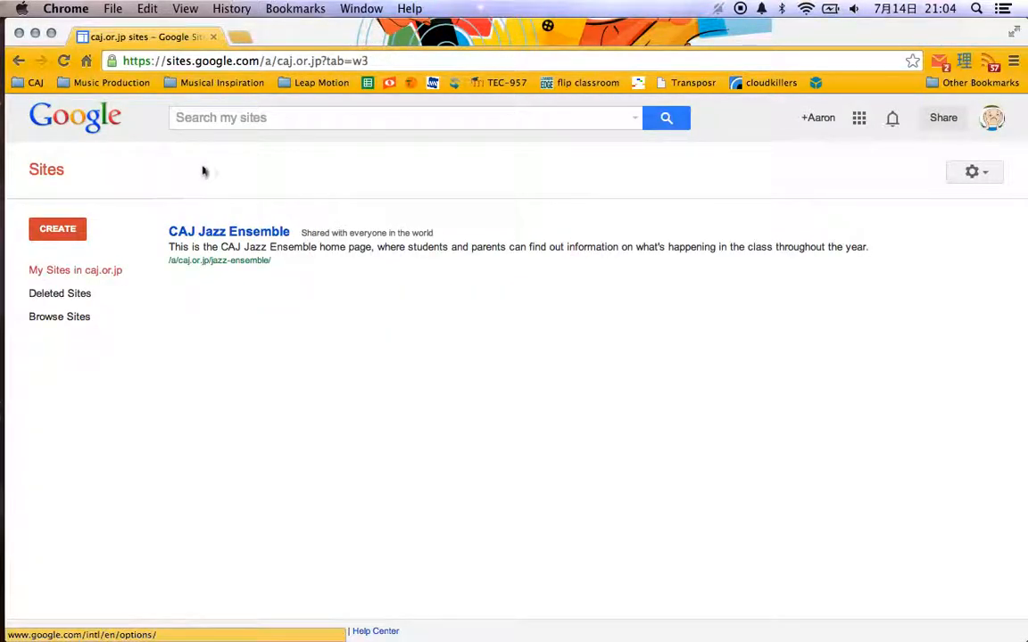
# Start a new site in Google Sites and name it with the owner's surname directly followed by "temporary".
pyautogui.click(858, 117)
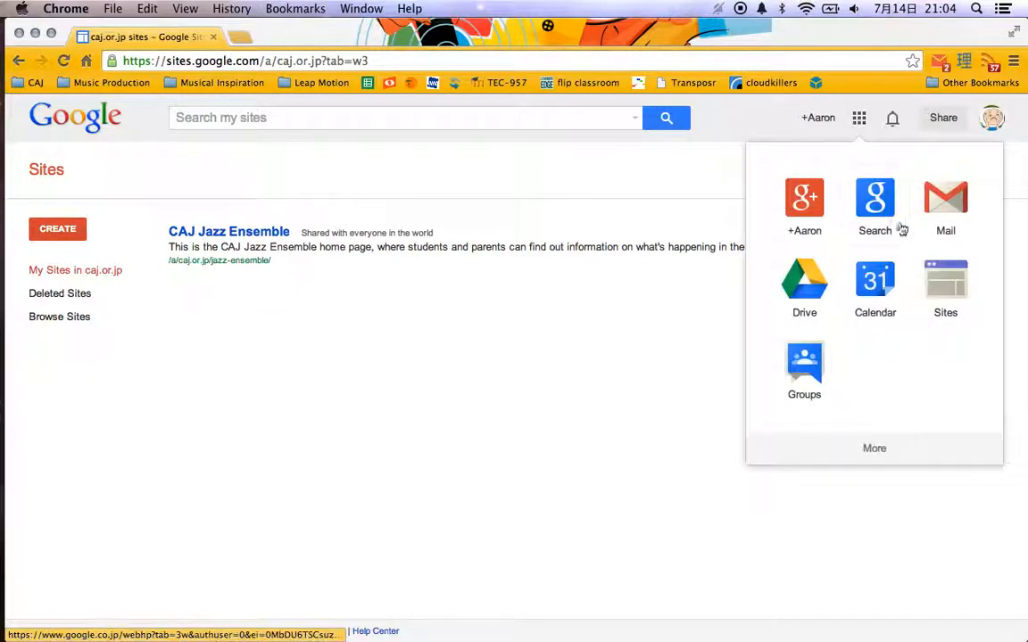
pyautogui.click(953, 305)
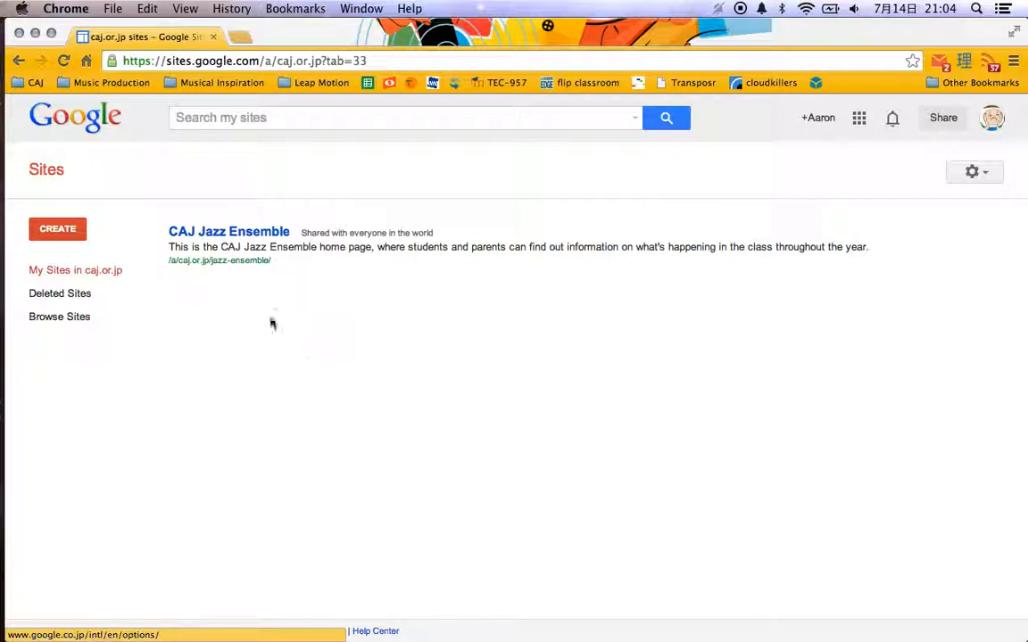
pyautogui.click(67, 229)
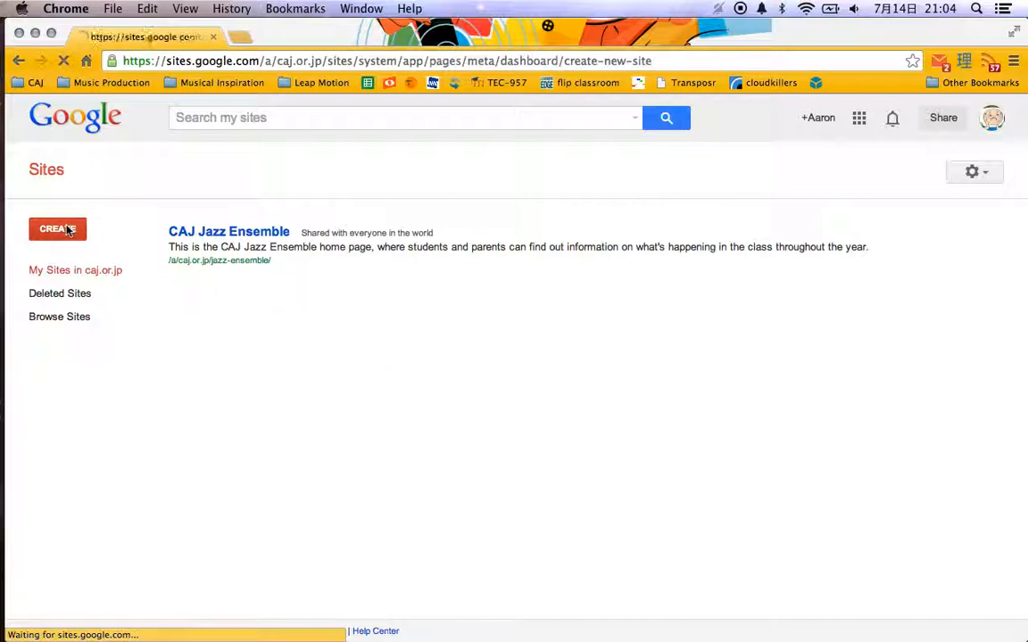
pyautogui.write('temporary')
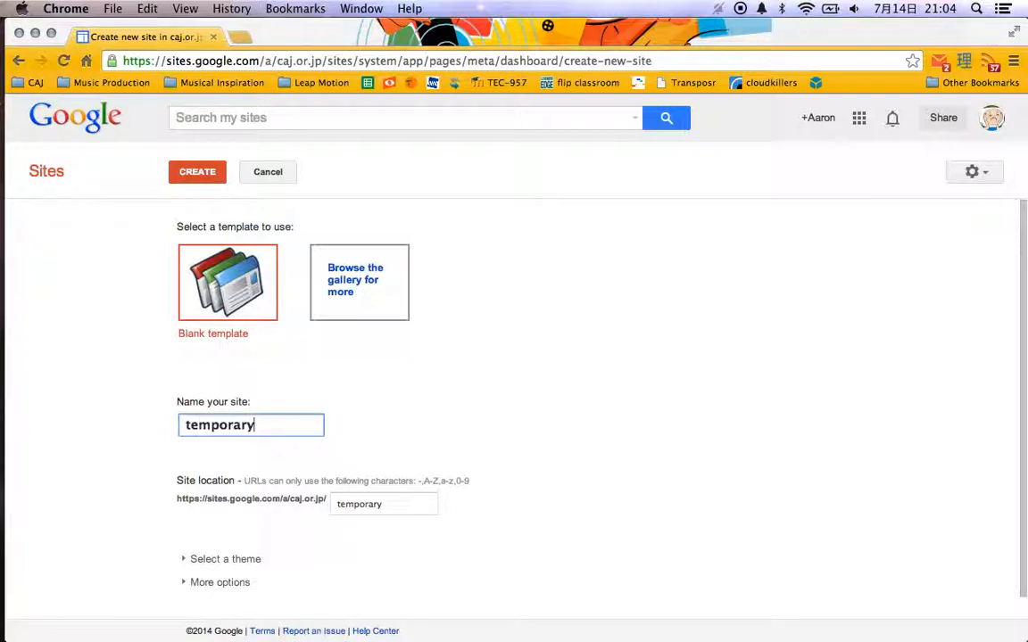
pyautogui.click(186, 426)
pyautogui.write('dishner')
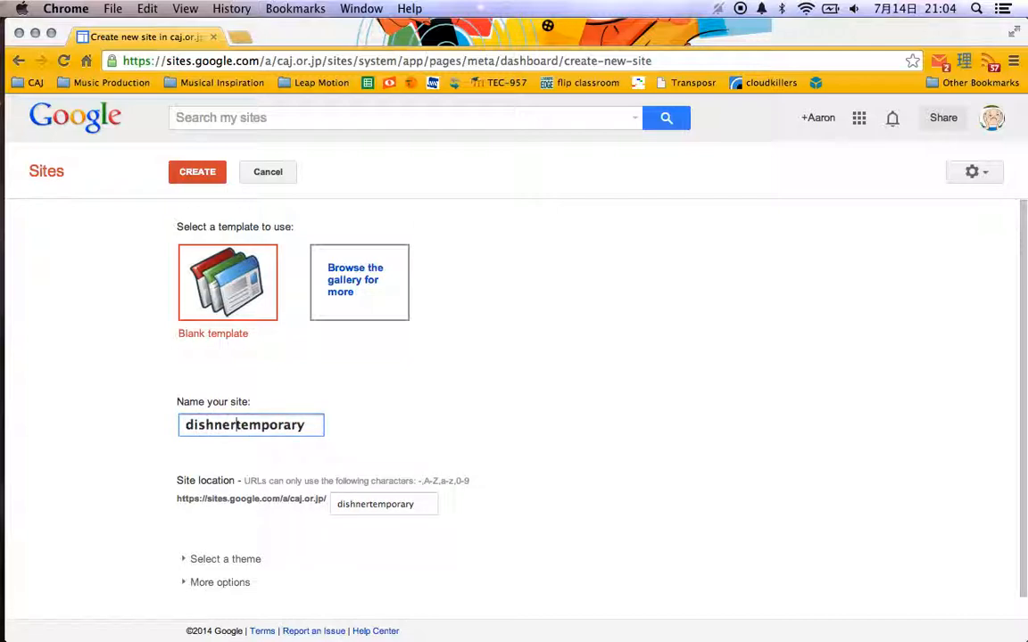
# Open the template gallery's Schools & education category and preview the Personal Website template.
pyautogui.click(362, 286)
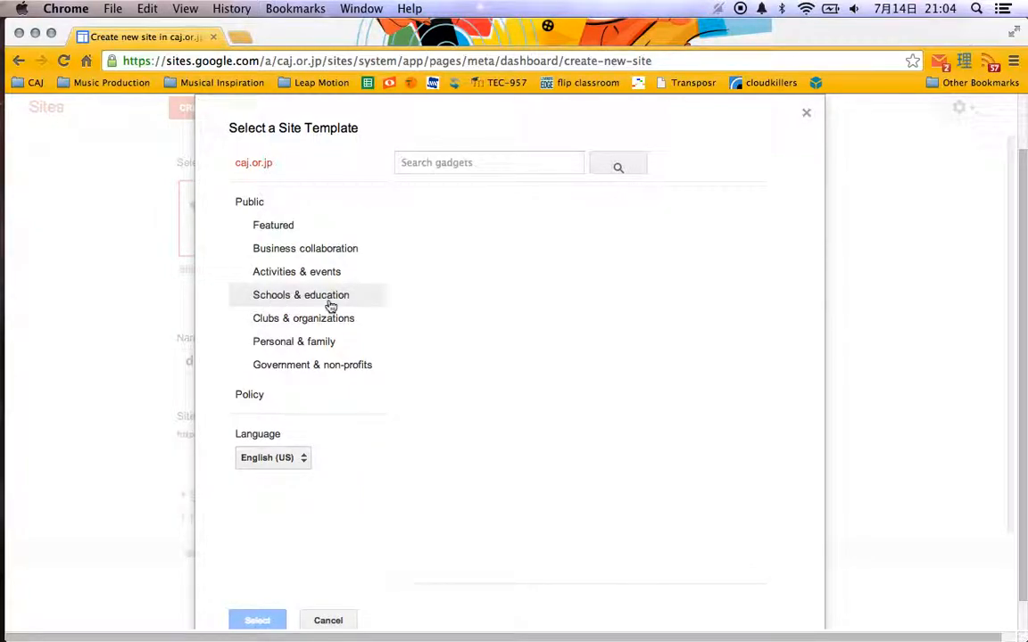
pyautogui.click(325, 304)
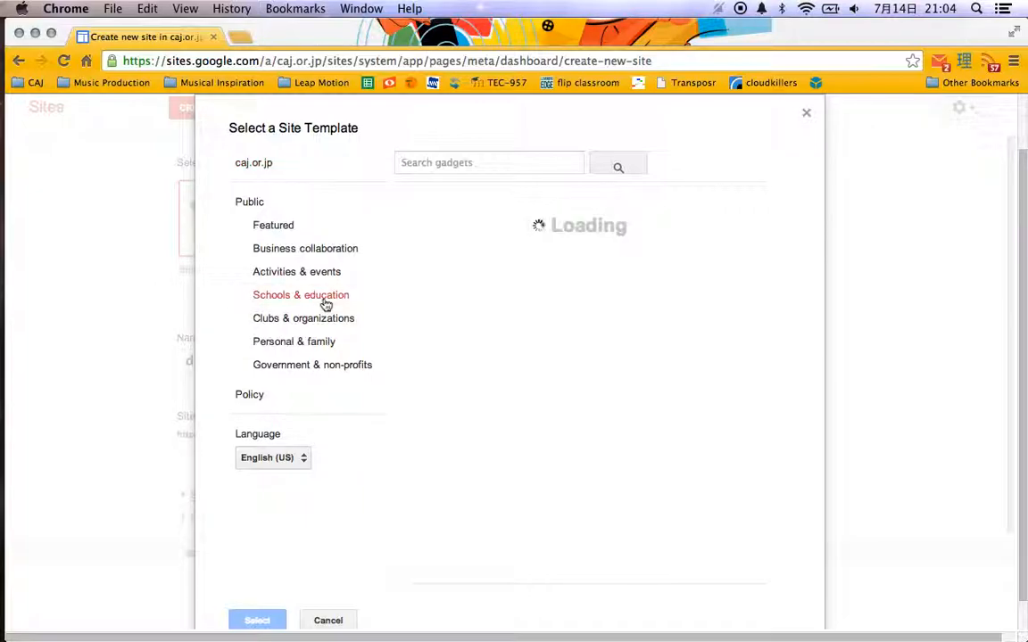
pyautogui.scroll(-3, 625, 352)
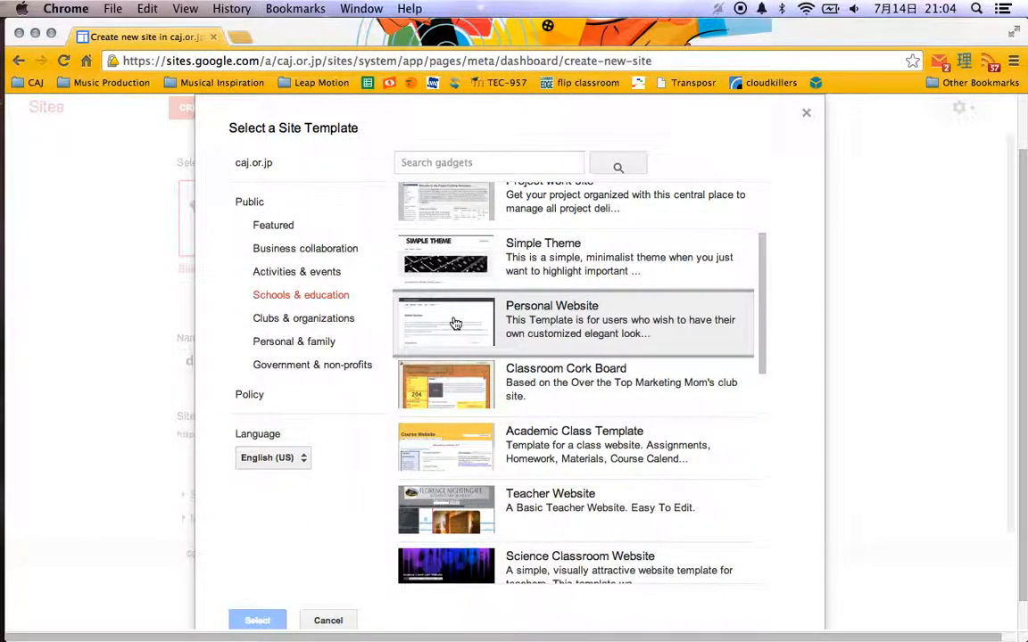
pyautogui.click(456, 323)
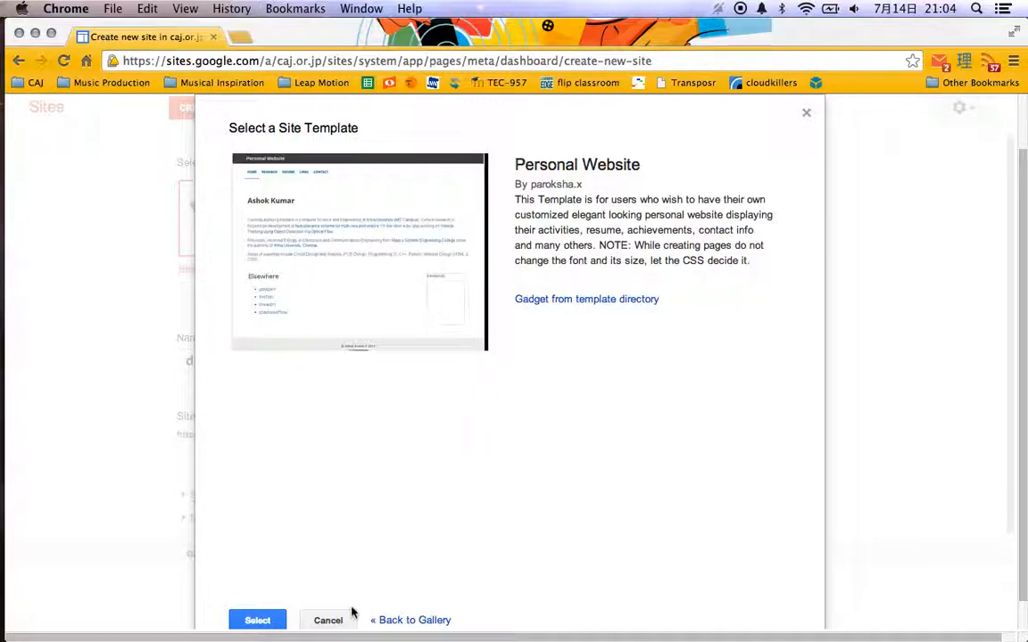
# Return to the Schools & education template list, preview the Teacher Site template, and select it for the new site.
pyautogui.click(401, 621)
pyautogui.scroll(-1, 499, 464)
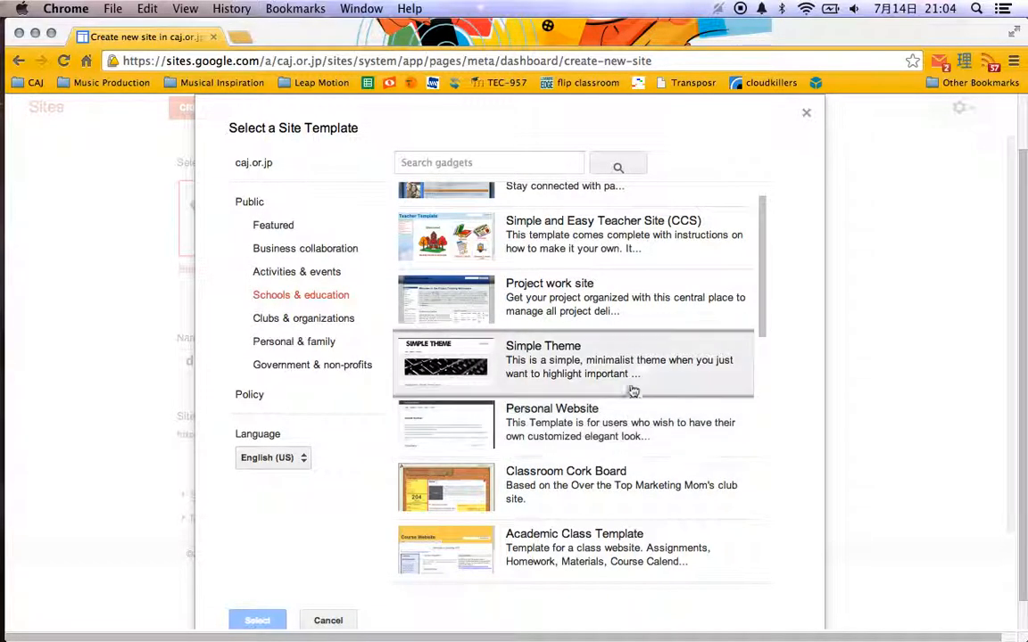
pyautogui.scroll(-4, 647, 364)
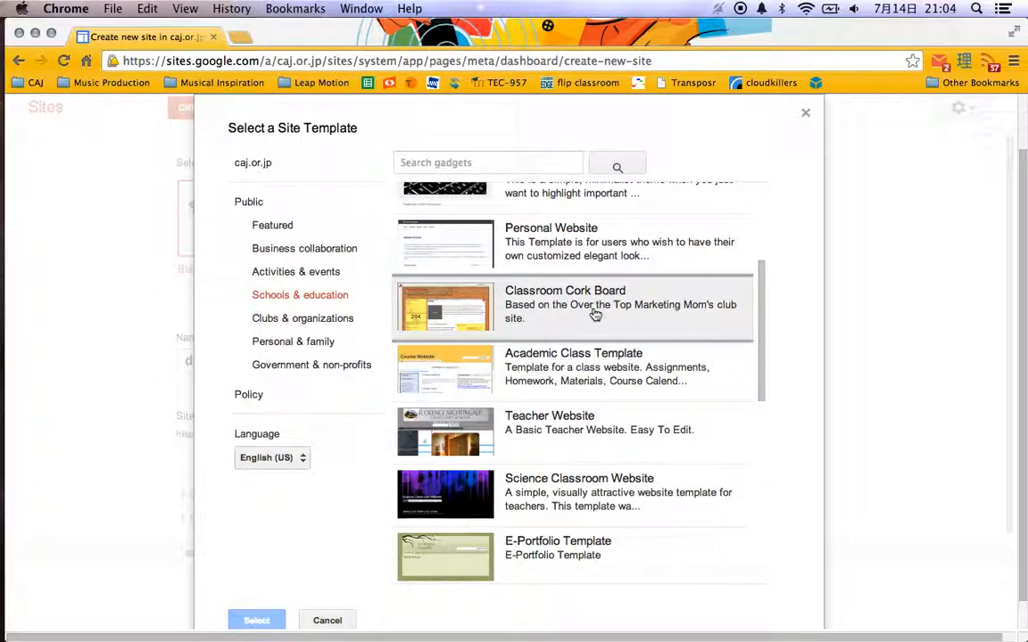
pyautogui.scroll(-2, 595, 314)
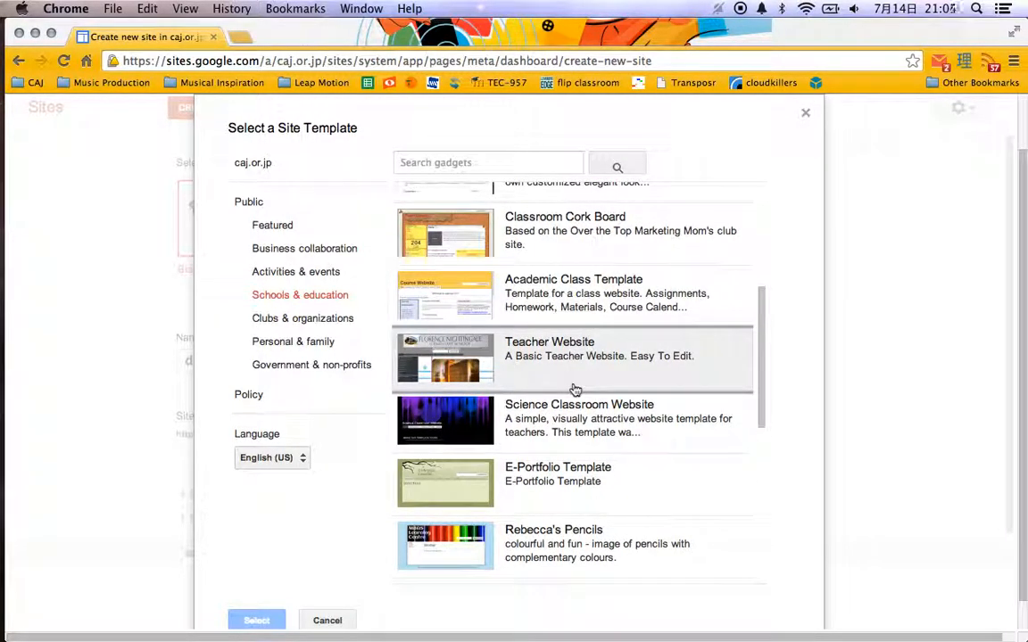
pyautogui.scroll(-2, 577, 362)
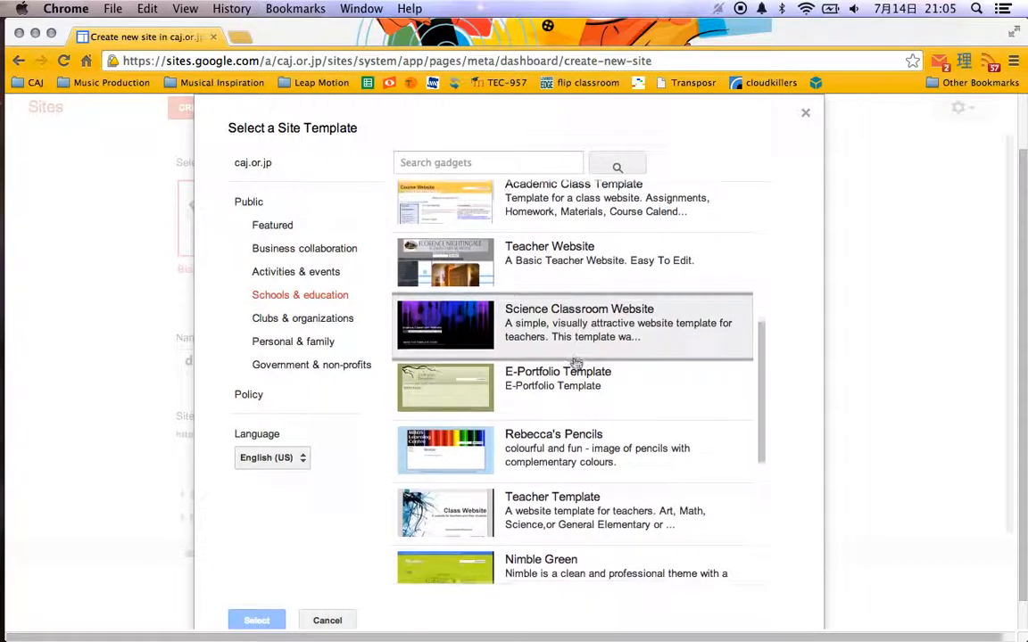
pyautogui.scroll(-2, 577, 362)
pyautogui.scroll(-4, 577, 362)
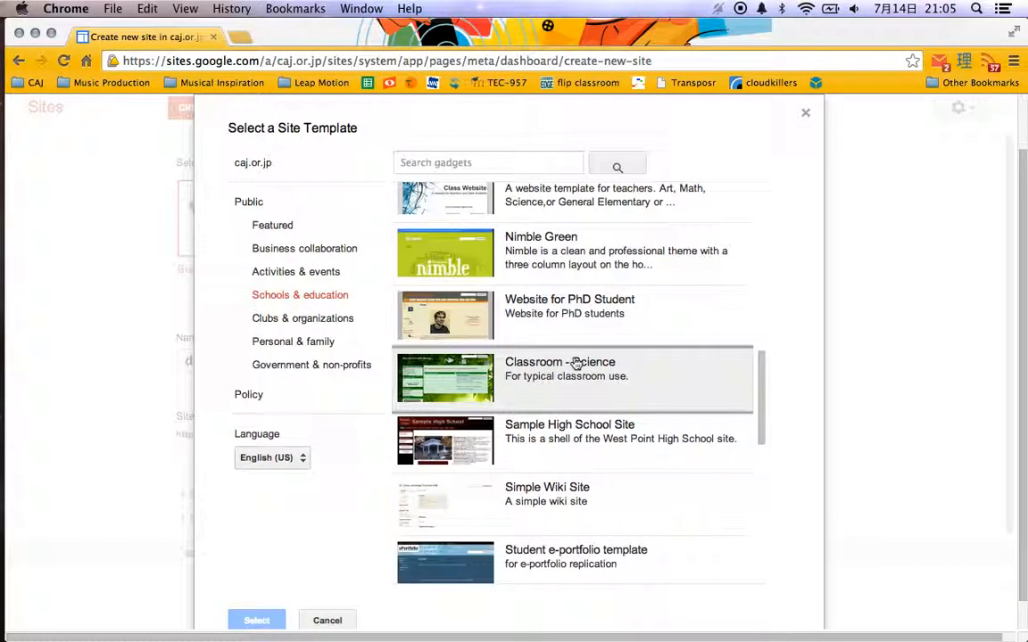
pyautogui.scroll(-2, 625, 378)
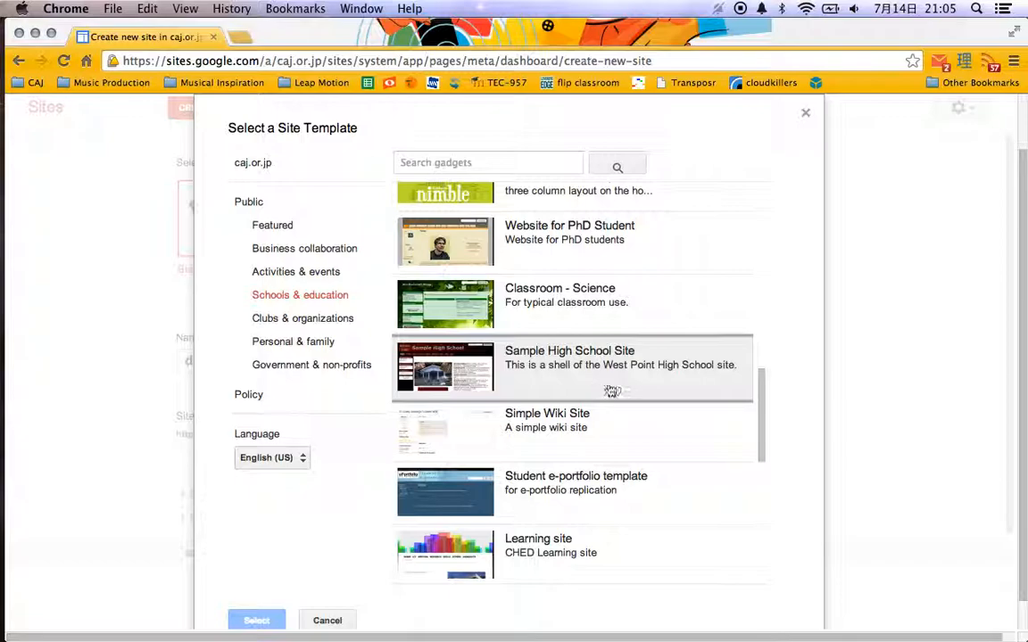
pyautogui.scroll(-4, 607, 389)
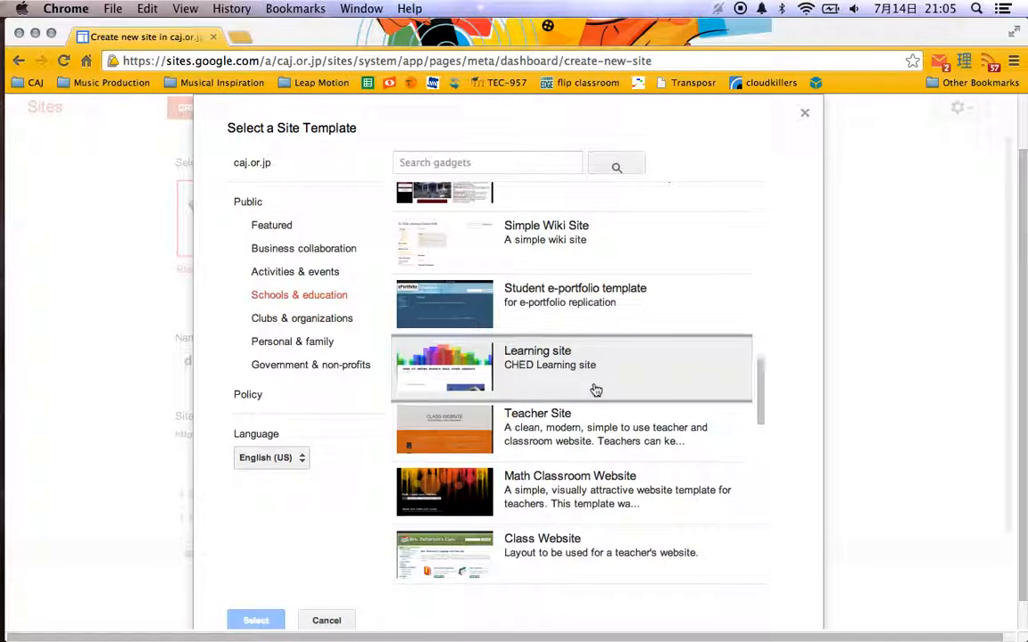
pyautogui.scroll(-2, 596, 390)
pyautogui.click(576, 375)
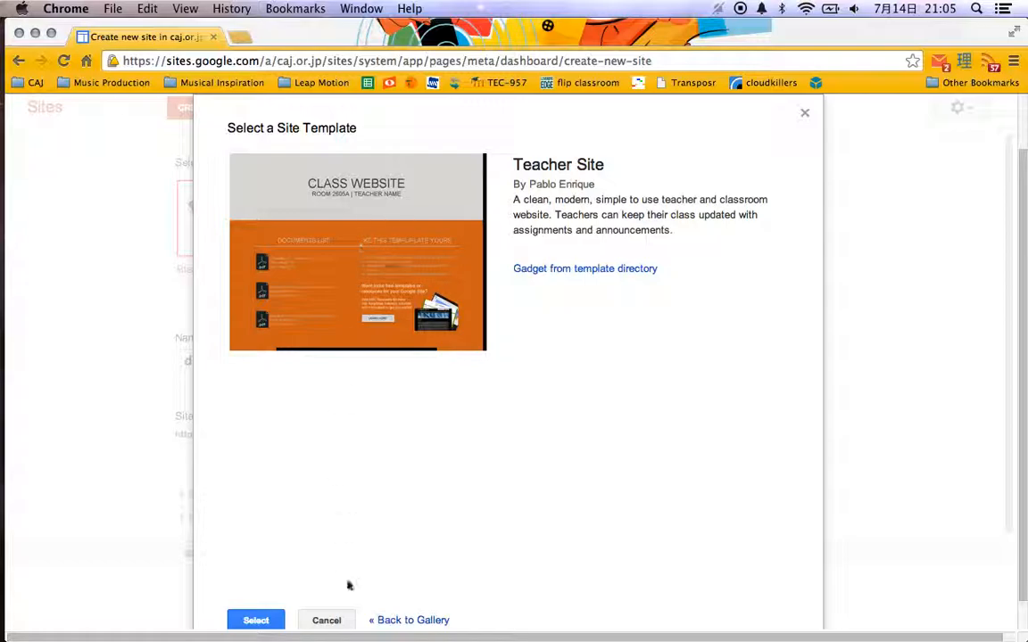
pyautogui.click(256, 621)
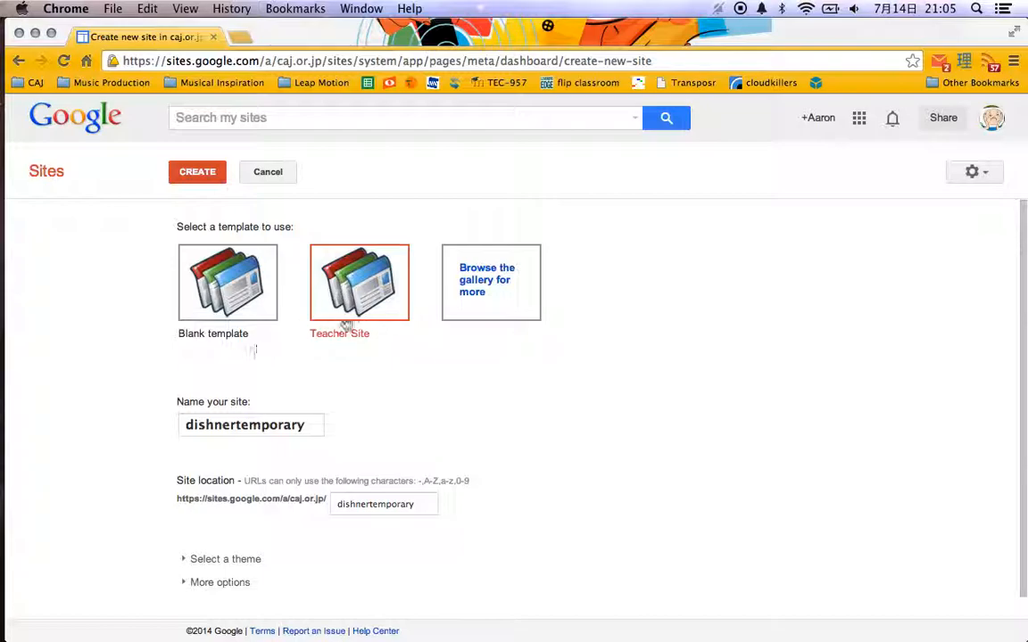
# Look through the themes offered for the new site without choosing one, and collapse the theme list again.
pyautogui.scroll(-1, 143, 399)
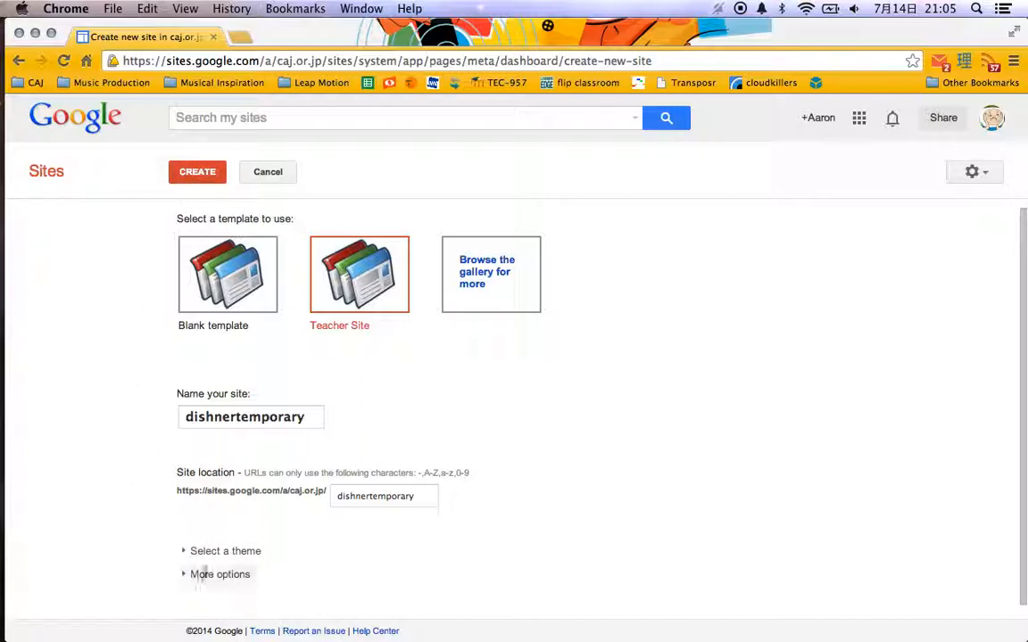
pyautogui.click(211, 555)
pyautogui.scroll(-5, 154, 469)
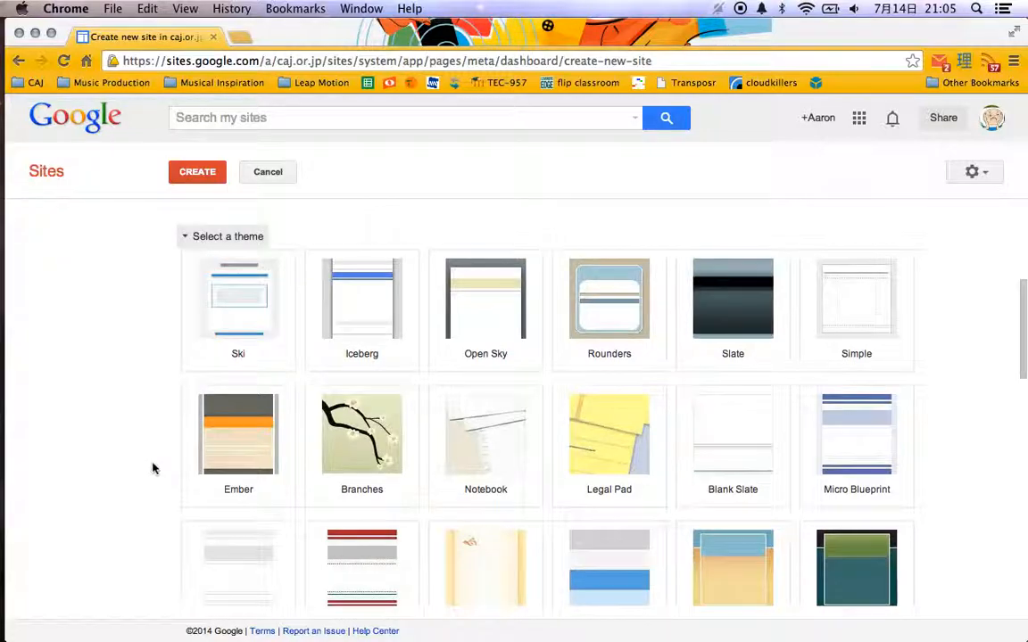
pyautogui.scroll(2, 154, 468)
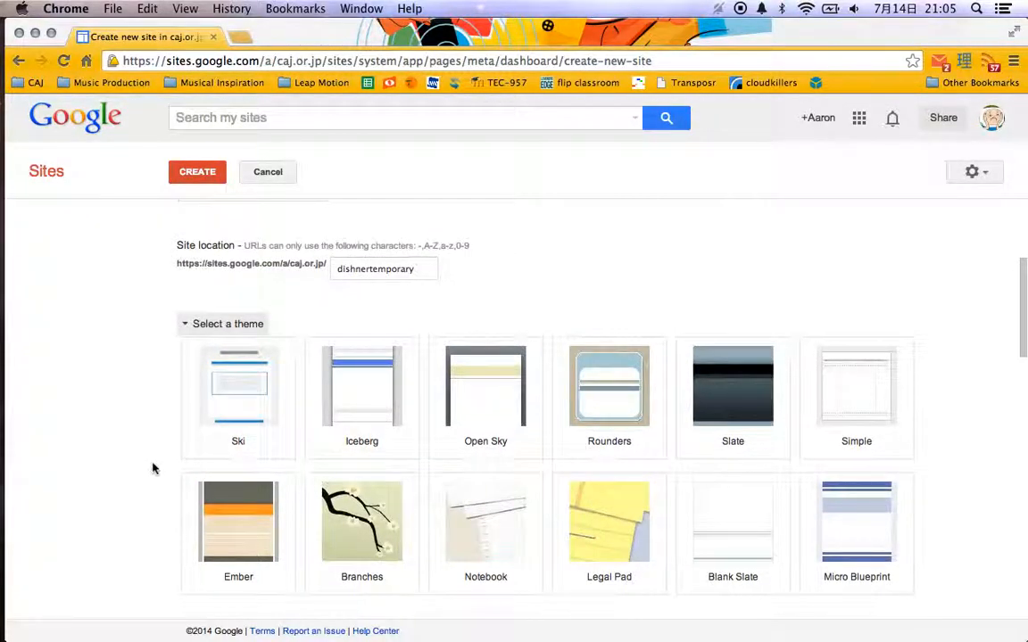
pyautogui.scroll(-5, 154, 468)
pyautogui.scroll(-5, 154, 468)
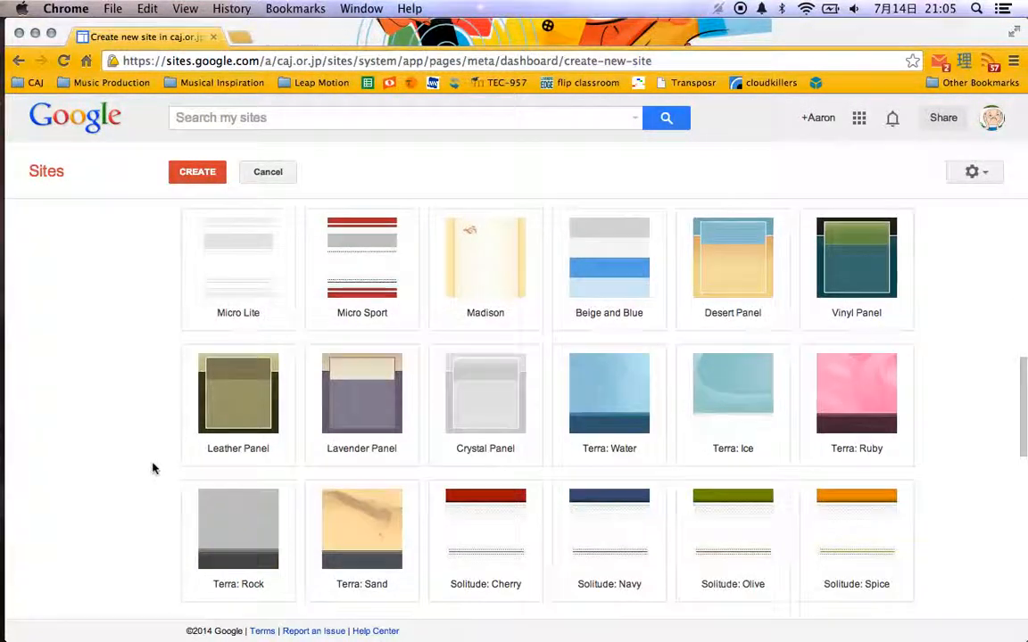
pyautogui.scroll(10, 153, 468)
pyautogui.scroll(-8, 158, 525)
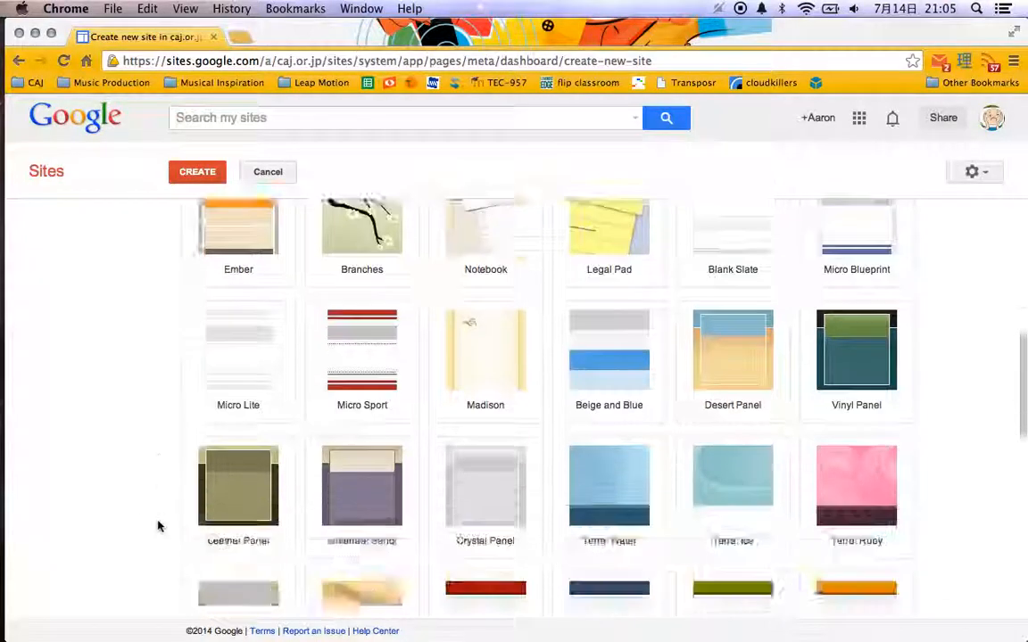
pyautogui.scroll(-6, 158, 526)
pyautogui.scroll(12, 157, 525)
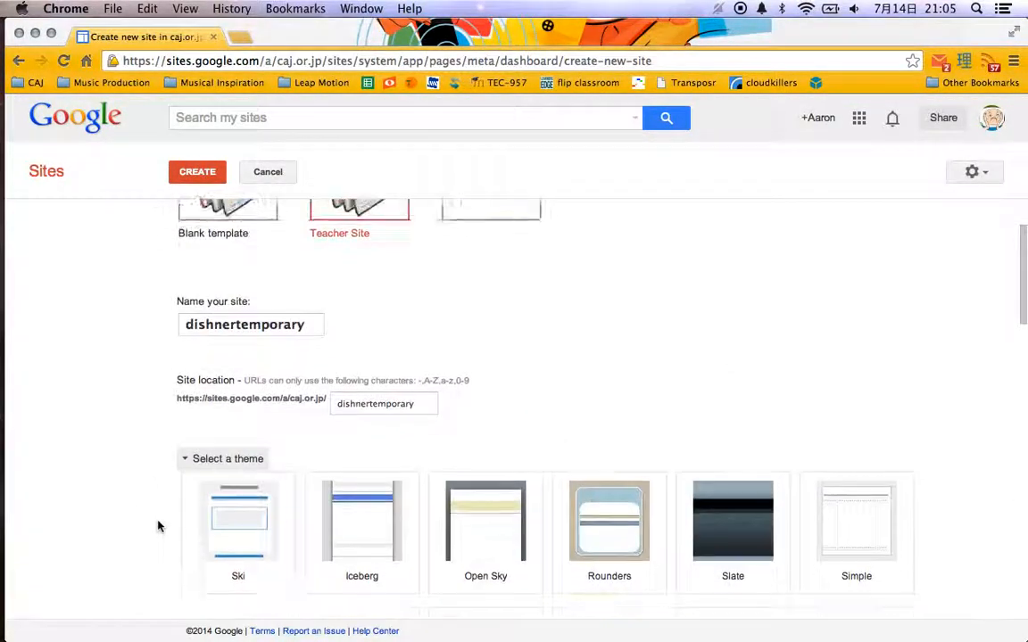
pyautogui.scroll(1, 158, 525)
pyautogui.click(232, 503)
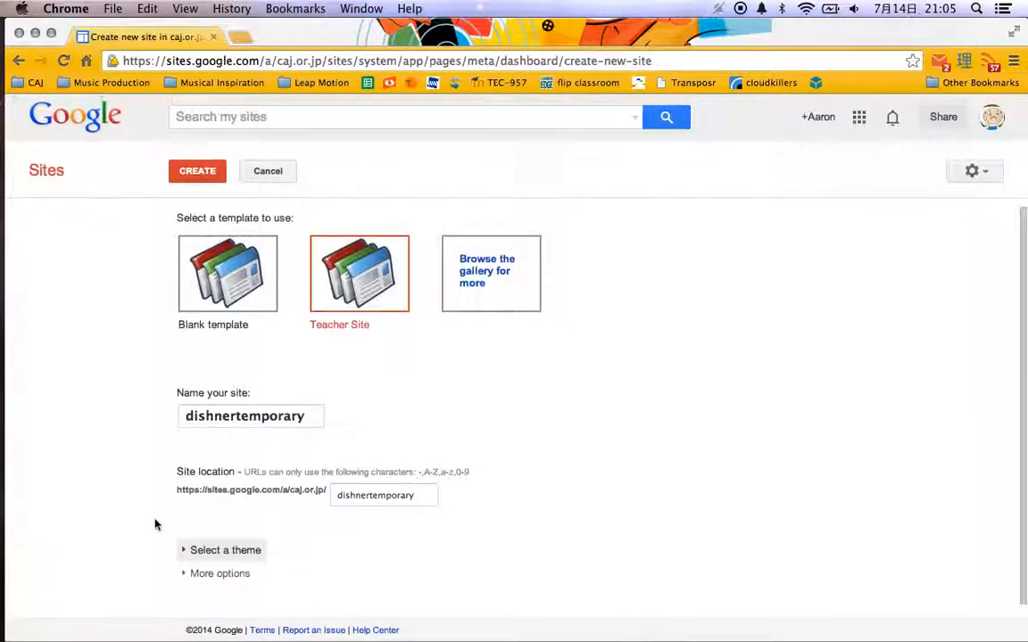
# Expand the additional site options and set the site categories to "high school, science, discovery, chemistry".
pyautogui.click(201, 574)
pyautogui.scroll(-2, 152, 490)
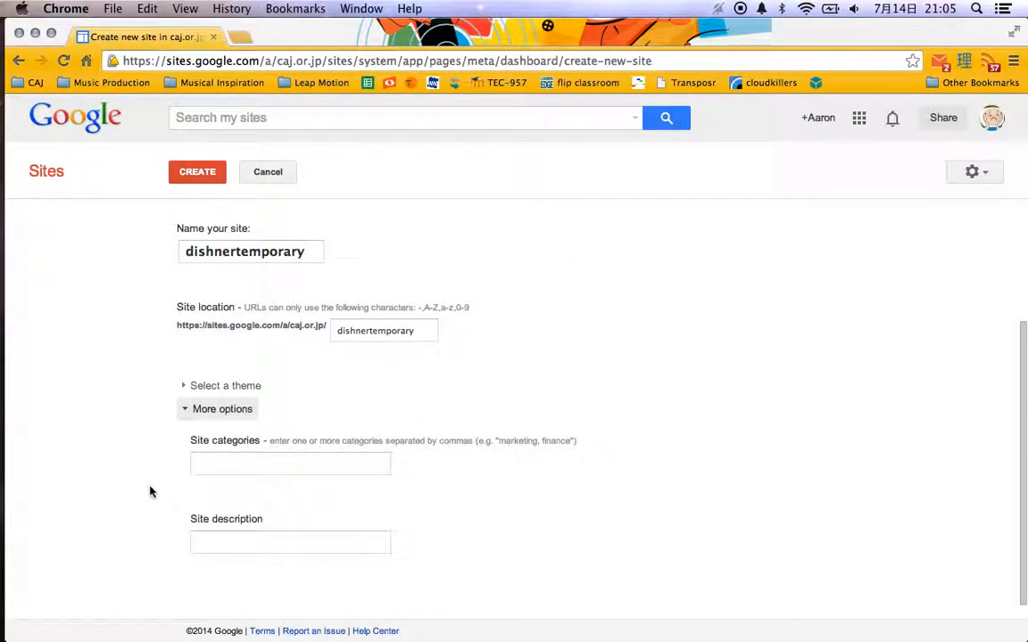
pyautogui.click(274, 469)
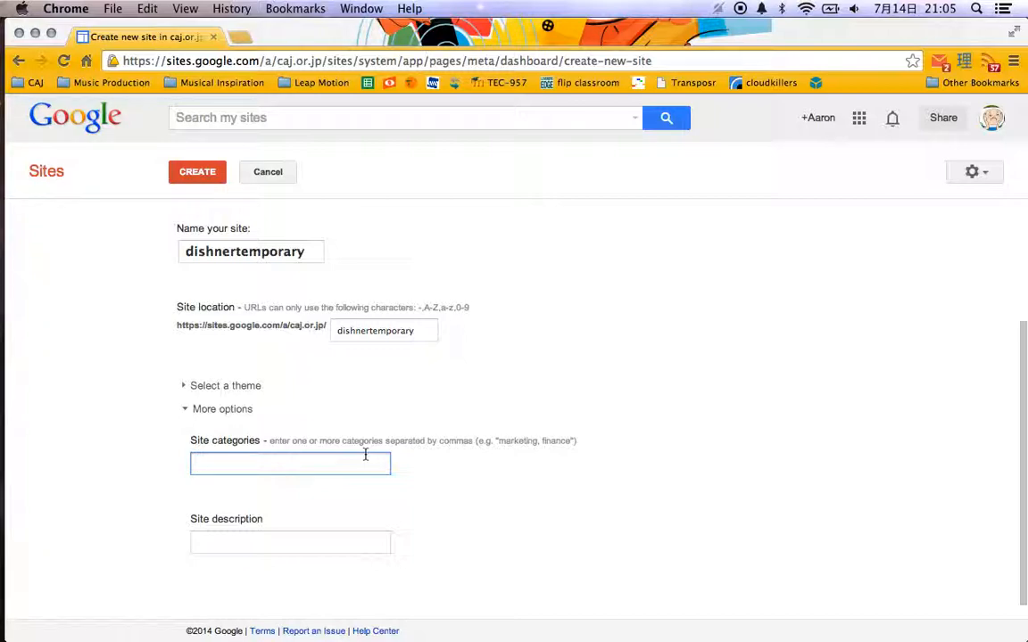
pyautogui.write('high school, teaching,')
pyautogui.hotkey('alt', 'shift', 'Left')
pyautogui.write('science, discovery, chemistry')
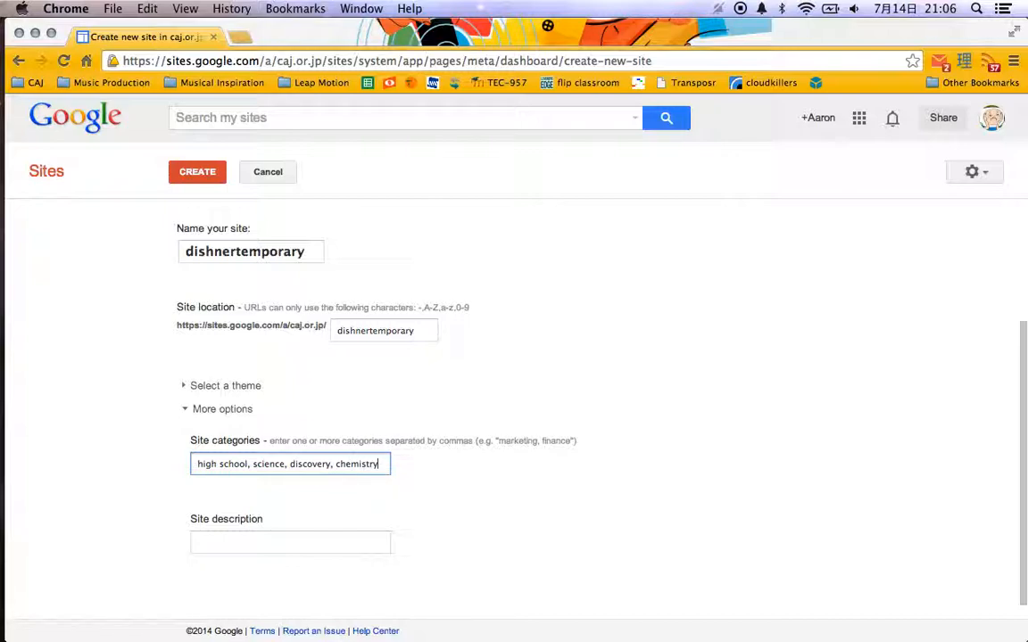
pyautogui.press('Tab')
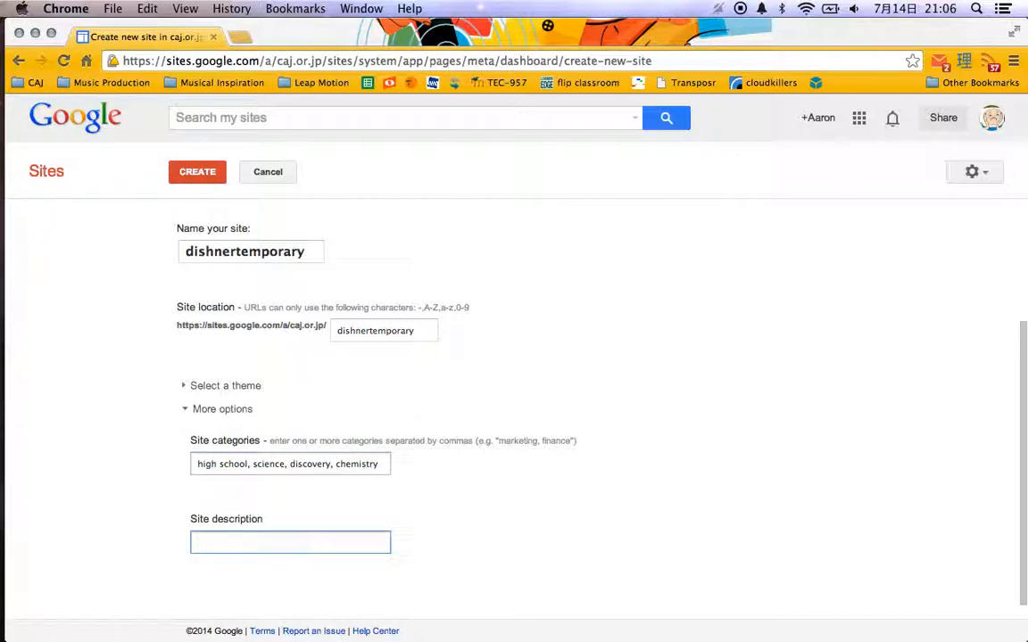
# Enter the site description "This site is for students and parents of my chemistry class." and create the site.
pyautogui.write('This site is for students and parents of m')
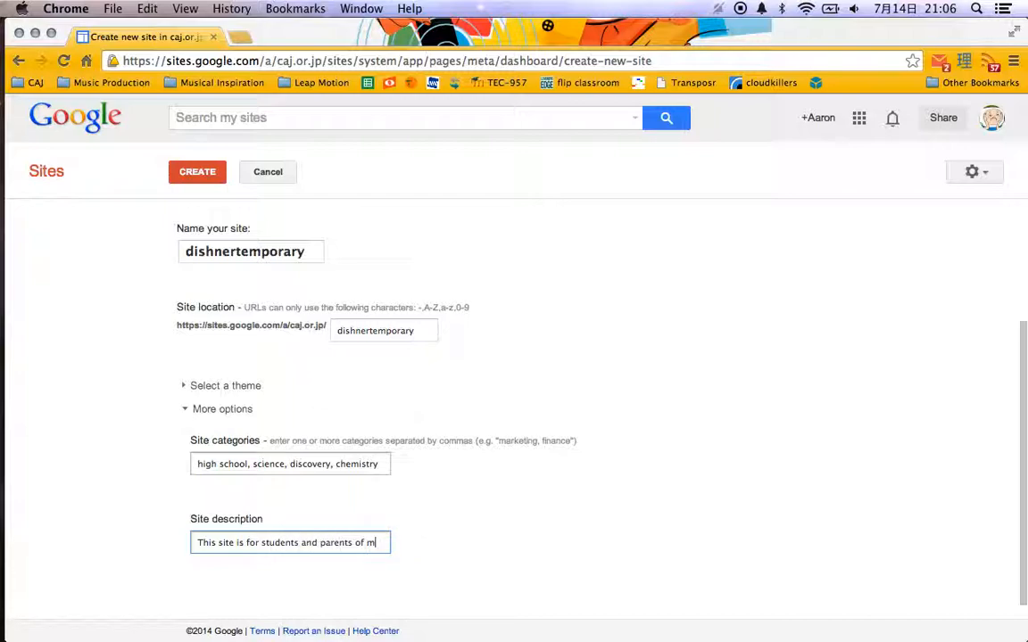
pyautogui.write('y chemist')
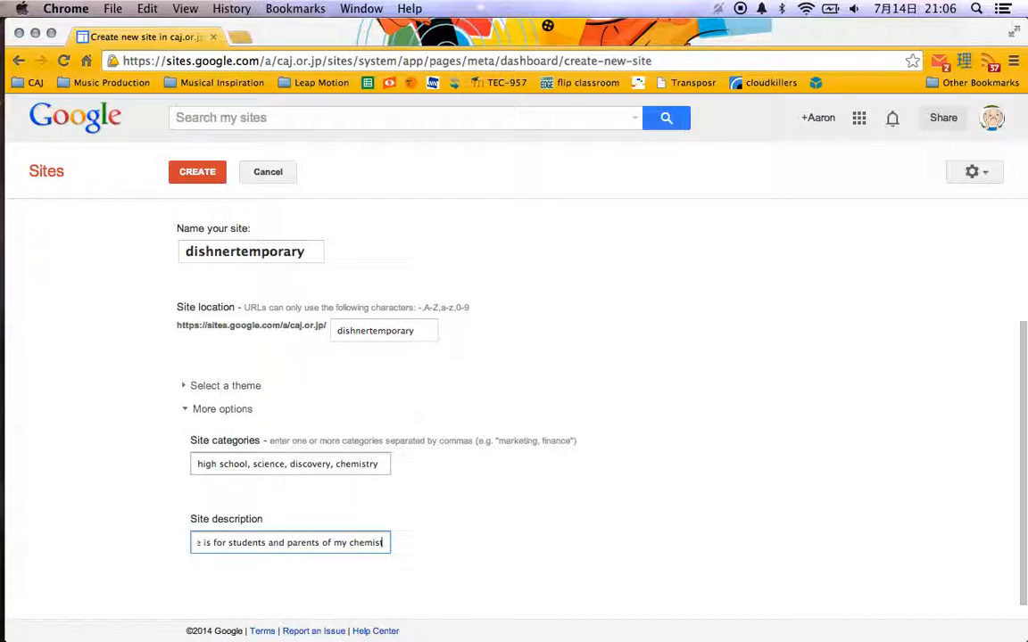
pyautogui.write('ry class')
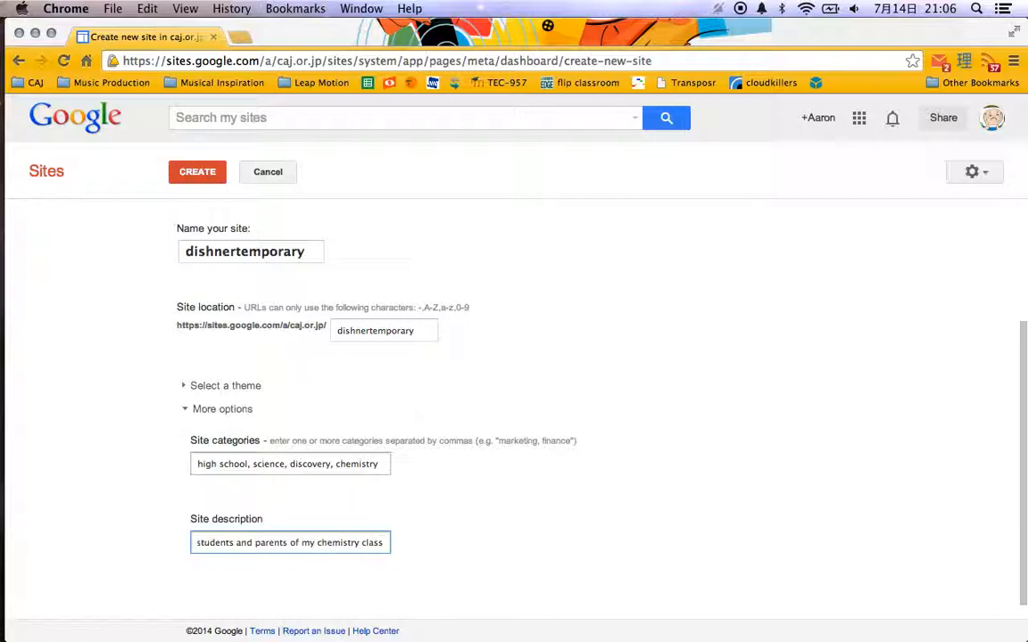
pyautogui.write('.')
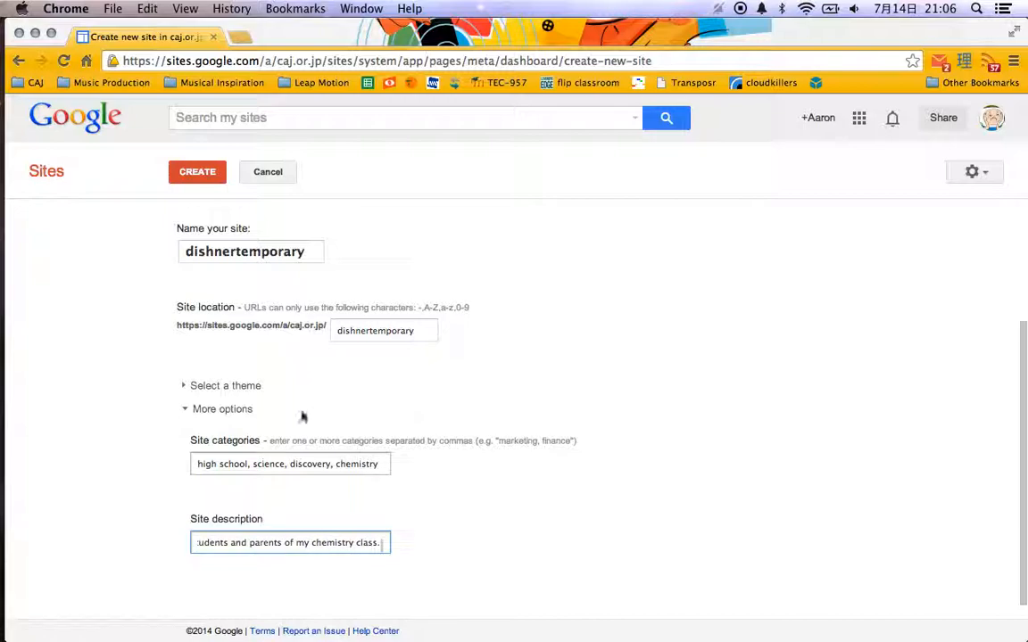
pyautogui.click(192, 171)
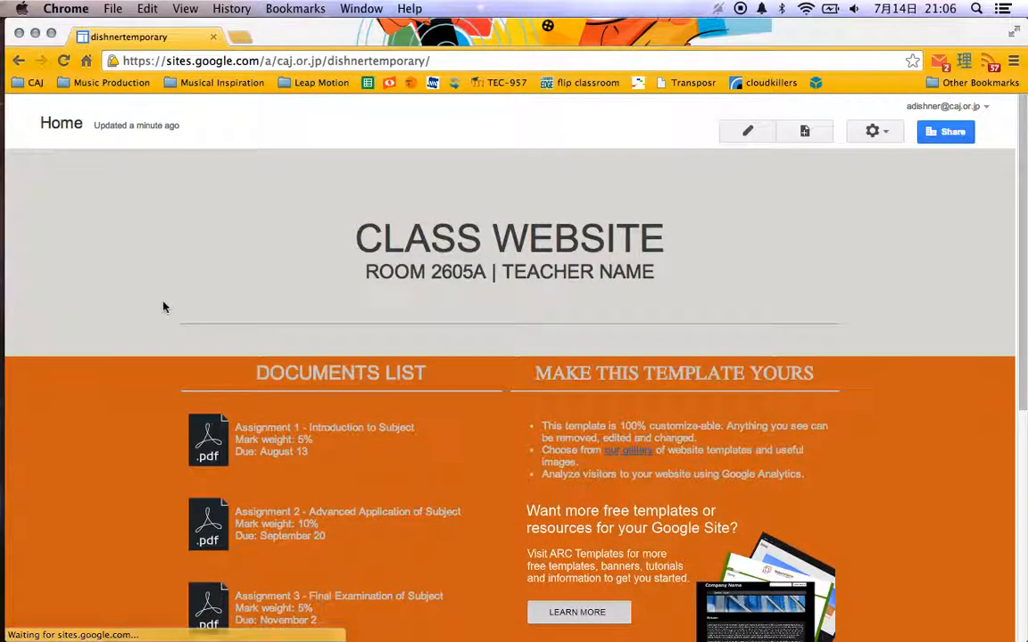
# Look through the new site's home page, including the class header, documents list, template notes and embedded video.
pyautogui.scroll(-10, 137, 280)
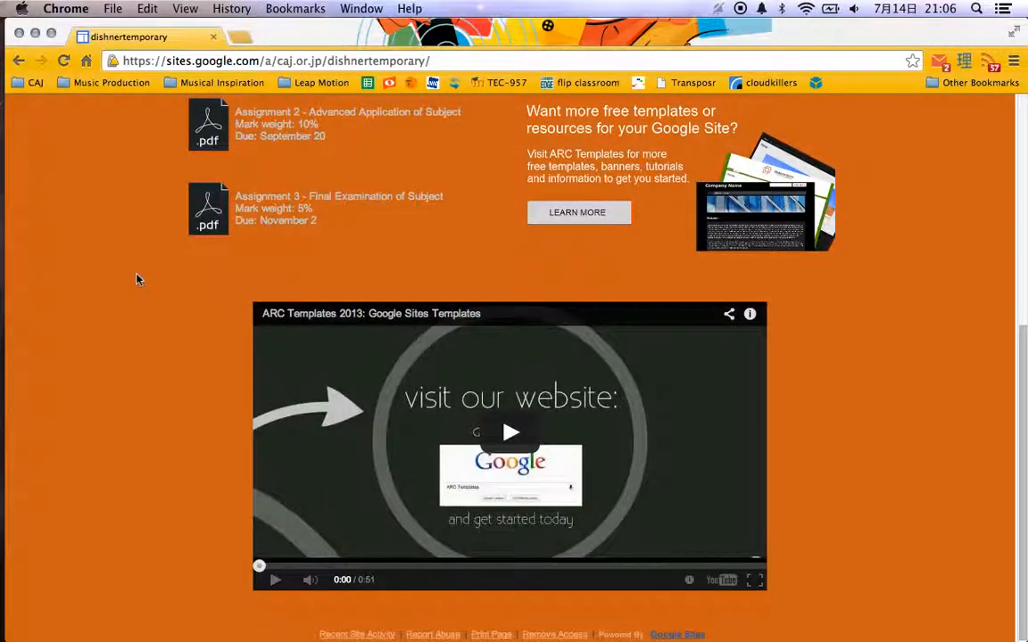
pyautogui.scroll(6, 137, 279)
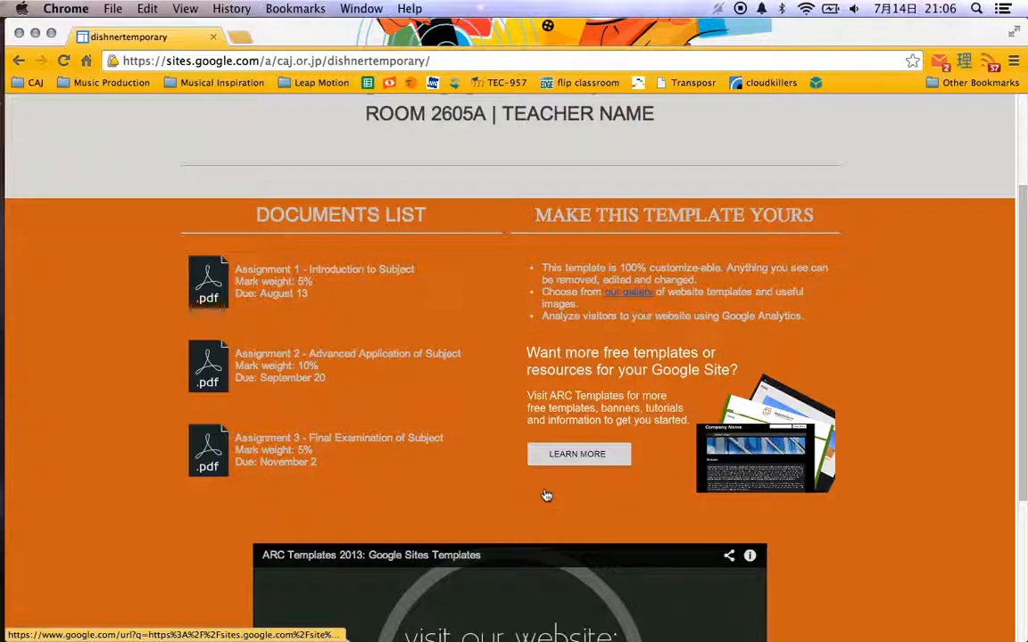
pyautogui.scroll(4, 513, 339)
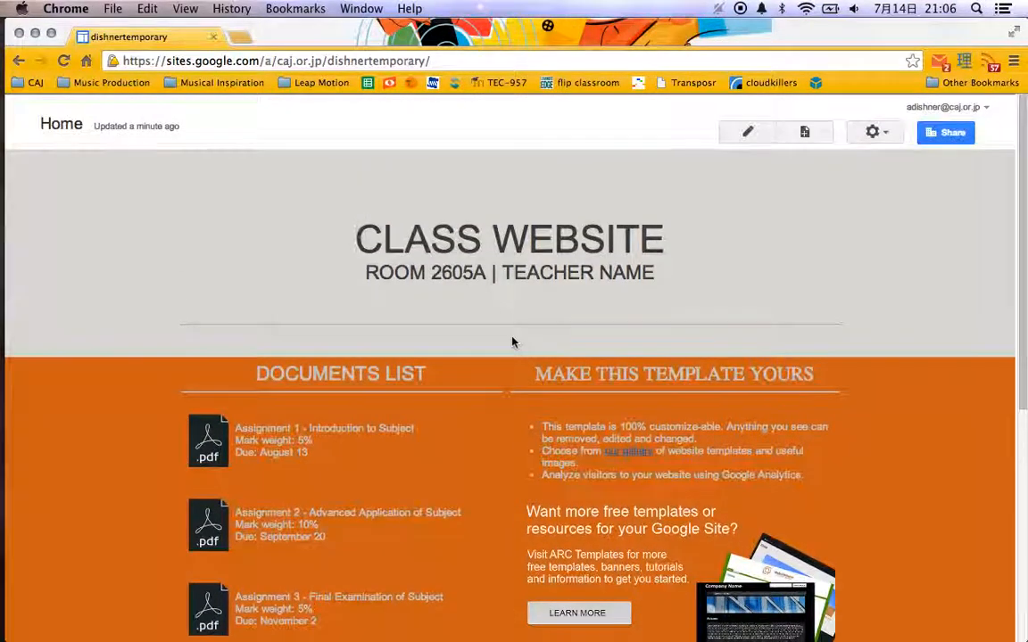
pyautogui.scroll(-7, 514, 341)
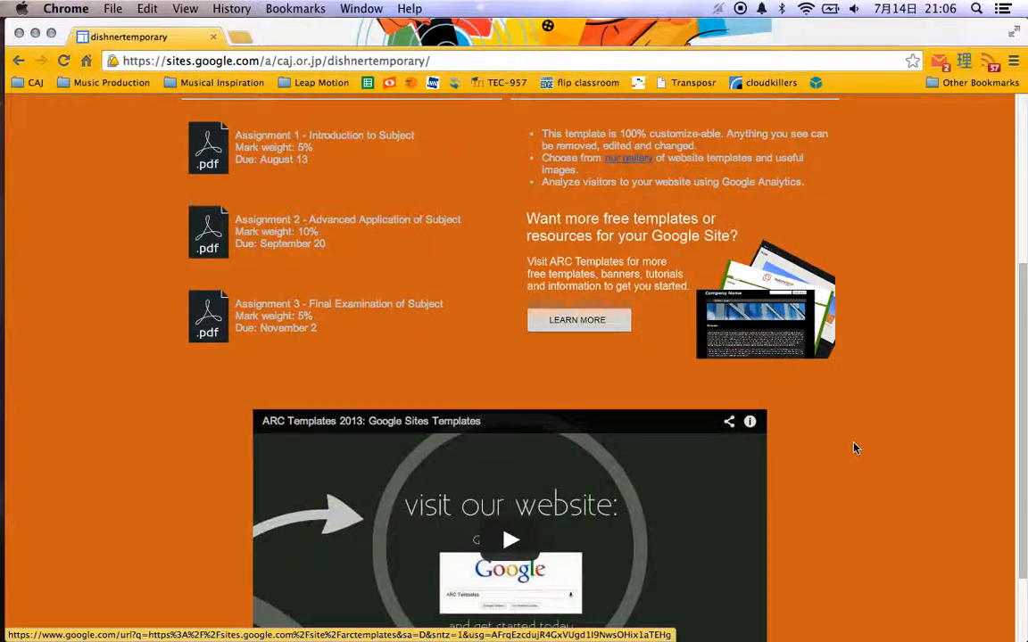
pyautogui.scroll(-3, 854, 448)
pyautogui.scroll(7, 462, 270)
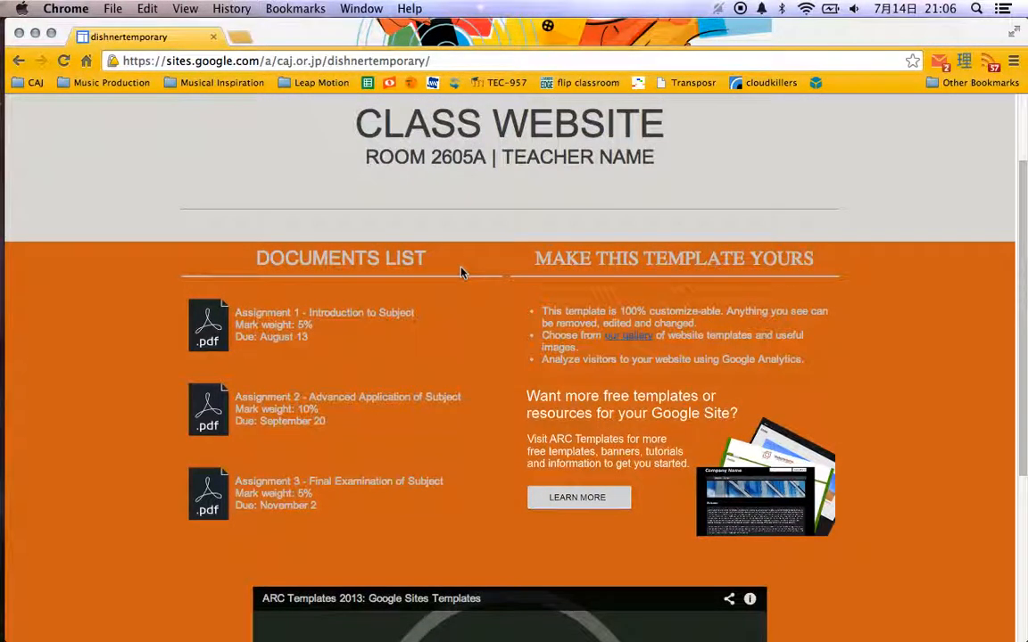
pyautogui.scroll(3, 462, 271)
pyautogui.scroll(-2, 416, 353)
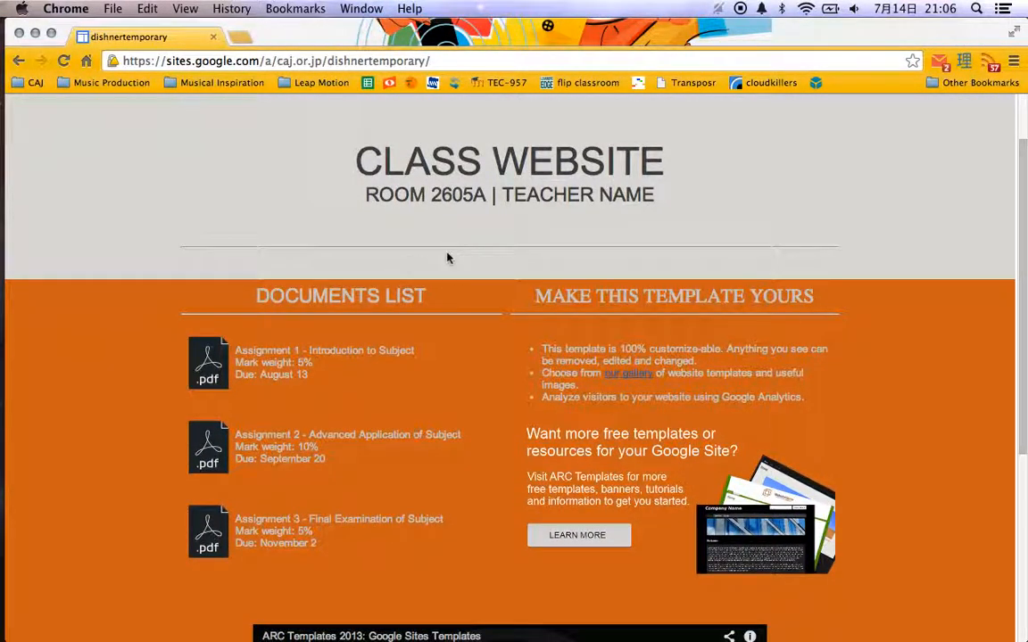
pyautogui.scroll(-4, 482, 395)
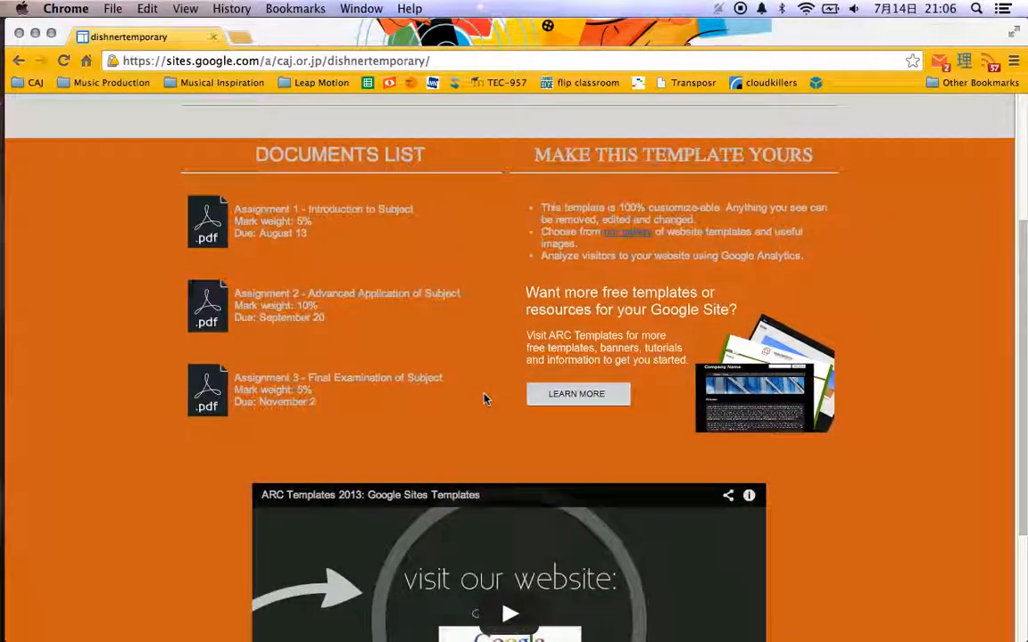
# Look up "google sites" in a new browser tab and open the CAJ Jazz Ensemble site from the site list, closing the list.
pyautogui.click(239, 36)
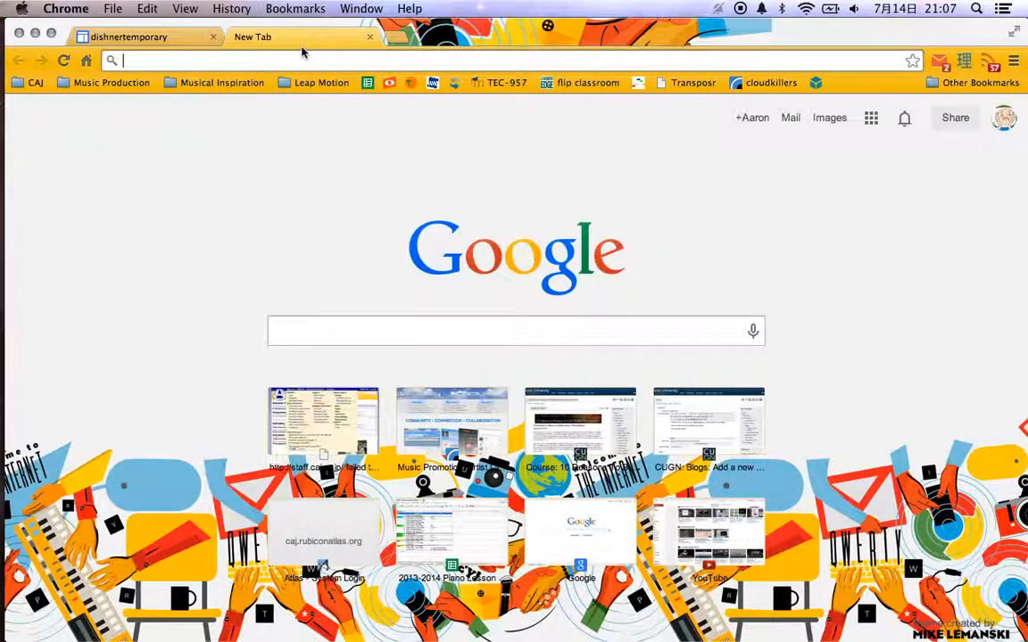
pyautogui.write('google sites')
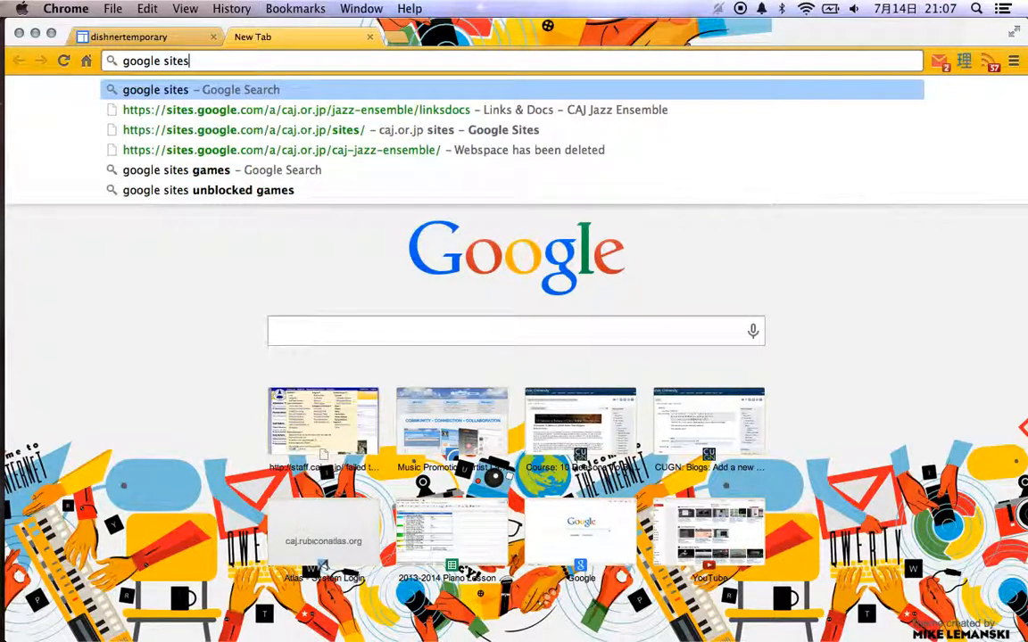
pyautogui.press('Down')
pyautogui.press('Down')
pyautogui.press('Down')
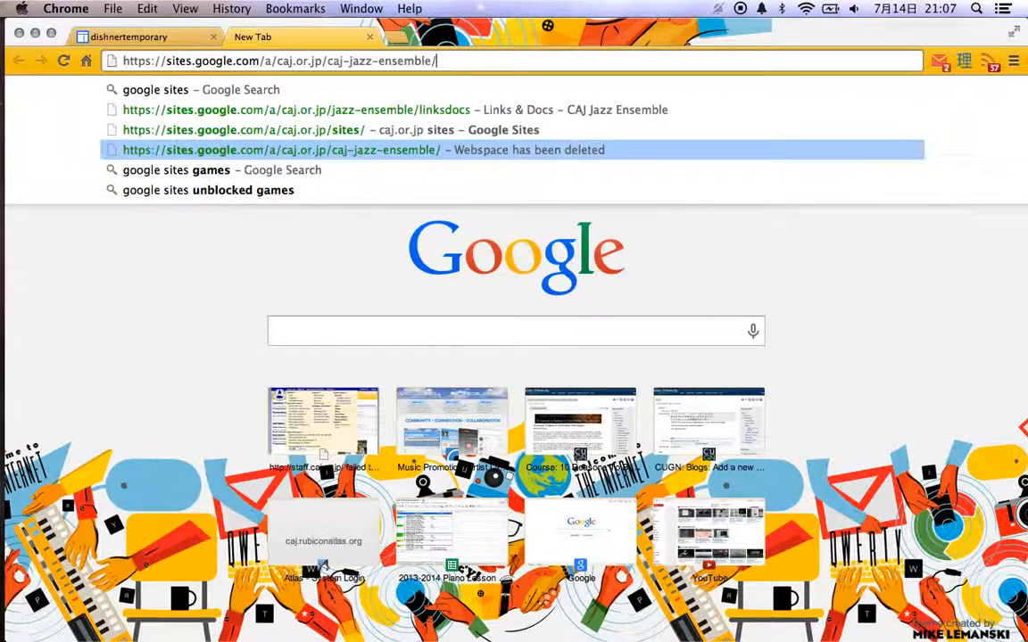
pyautogui.press('Return')
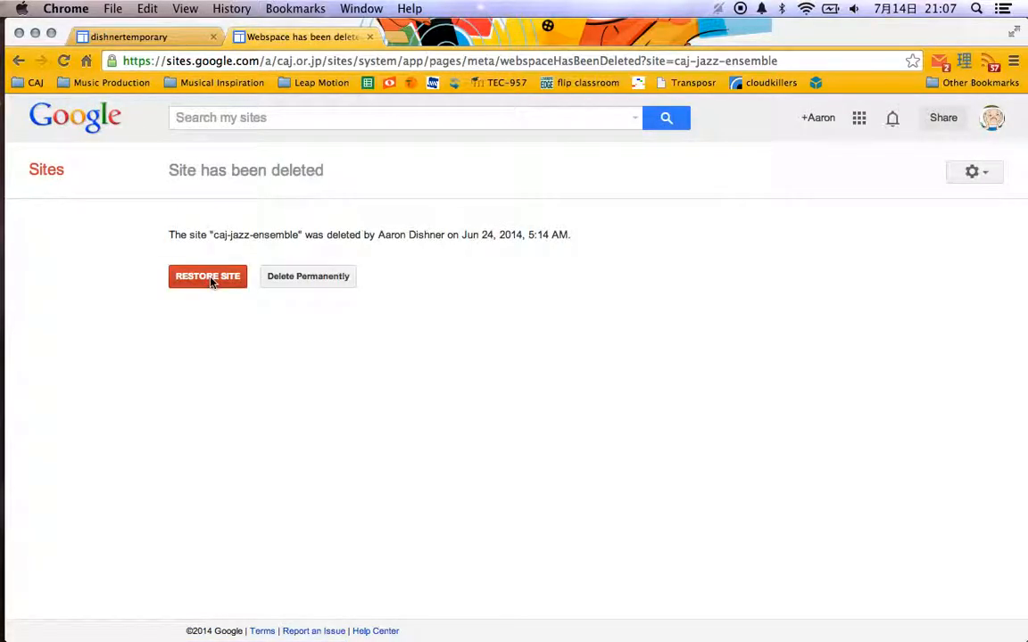
pyautogui.click(859, 125)
pyautogui.click(948, 282)
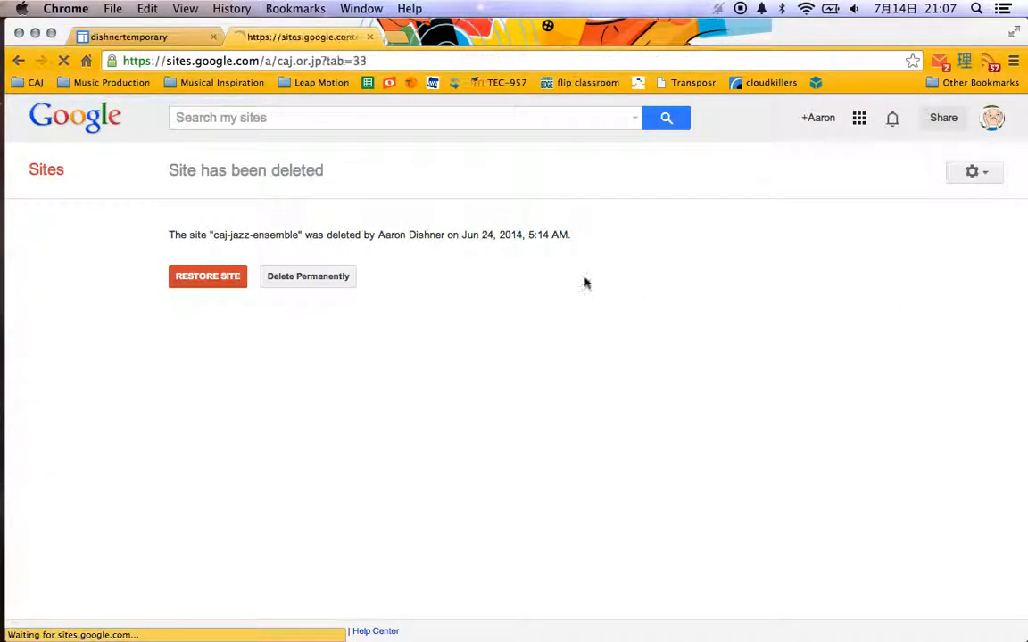
pyautogui.click(243, 235)
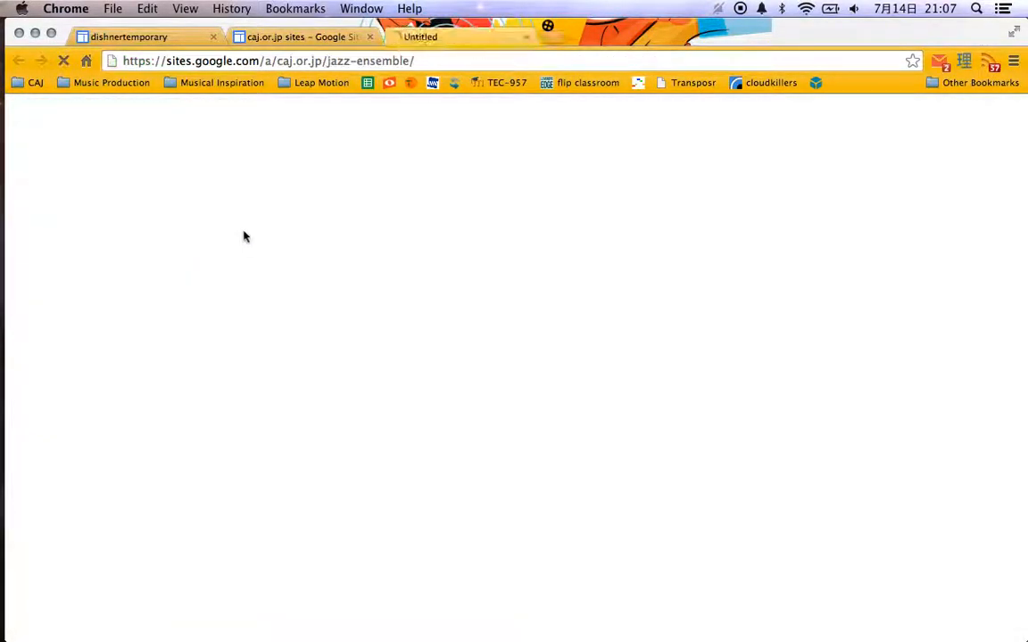
pyautogui.click(369, 37)
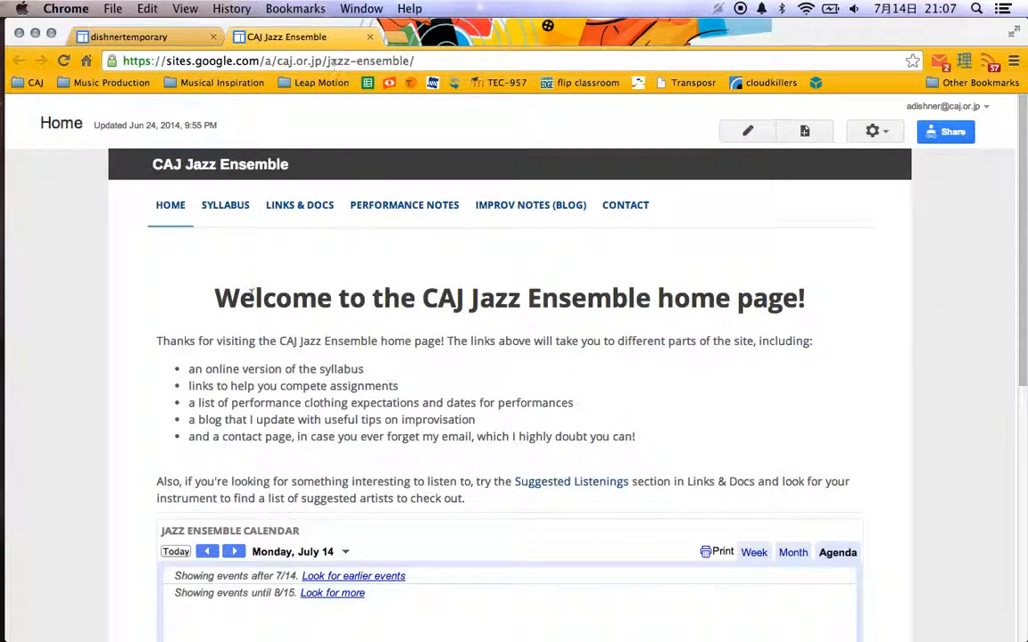
# Look through the Jazz Ensemble site's Syllabus, Links & Docs and Performance Notes pages, including the performance dress and dates.
pyautogui.click(232, 206)
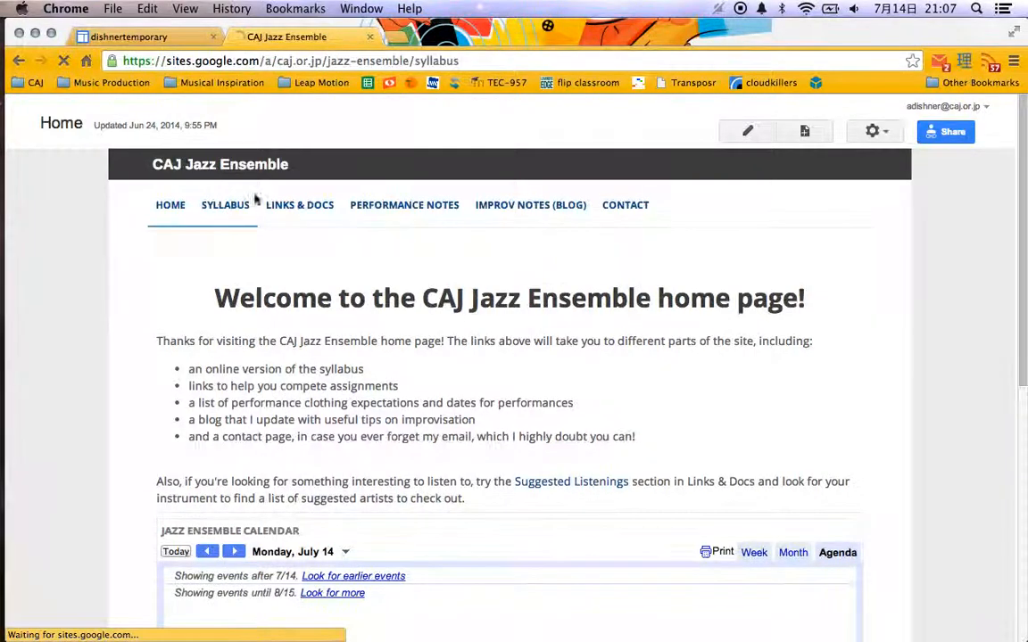
pyautogui.click(305, 207)
pyautogui.click(427, 205)
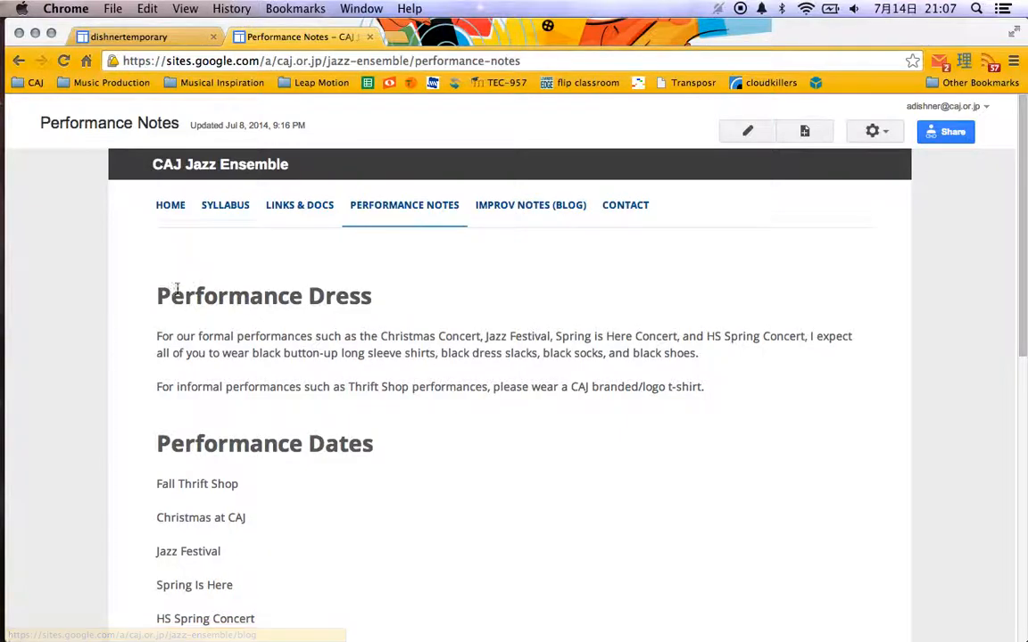
pyautogui.scroll(-10, 99, 340)
pyautogui.scroll(10, 99, 339)
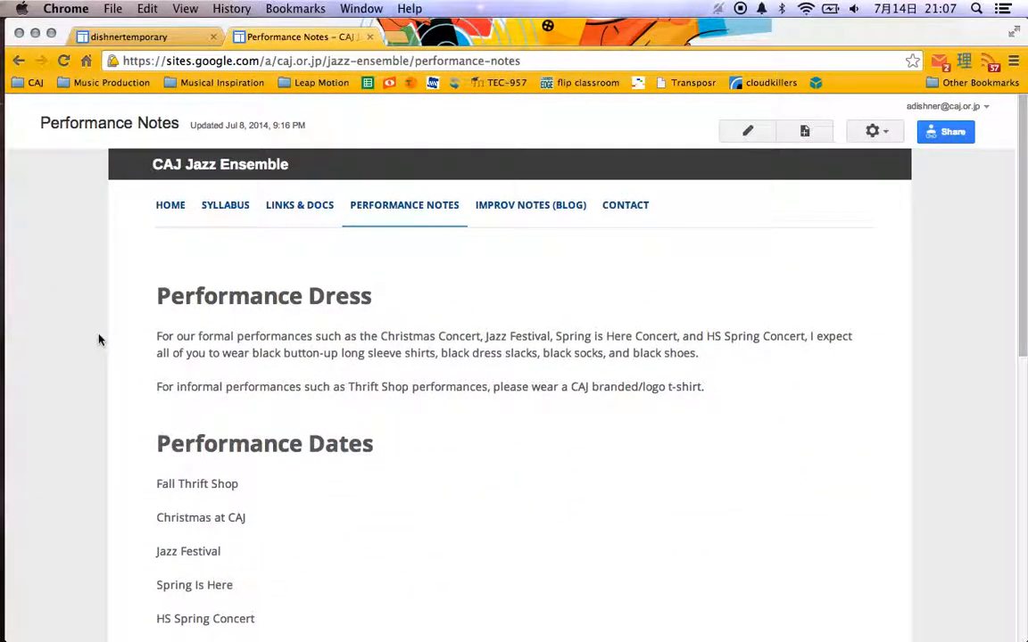
# Return to the new class site and review its home page header, room and teacher line, documents list, template notes and video.
pyautogui.hotkey('ctrl', 'shift', 'Tab')
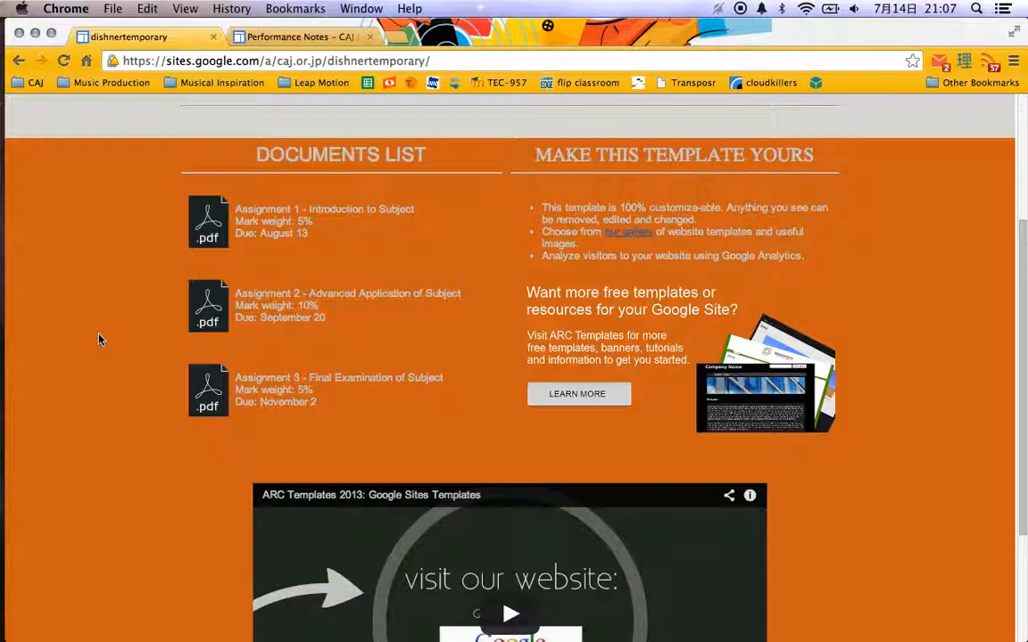
pyautogui.scroll(-2, 99, 339)
pyautogui.scroll(5, 99, 339)
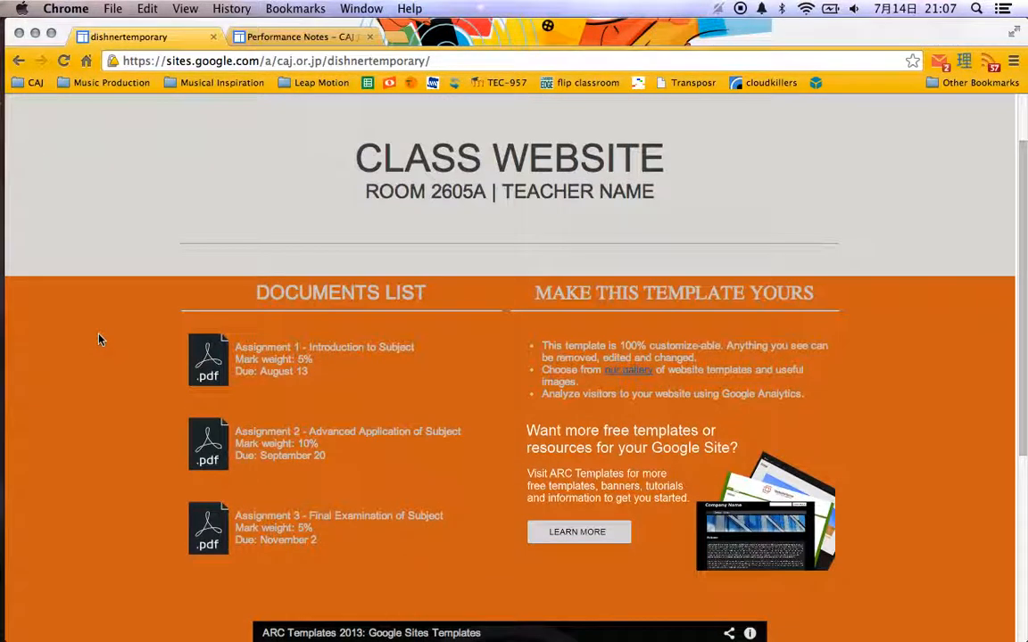
pyautogui.scroll(-1, 99, 339)
pyautogui.scroll(3, 99, 339)
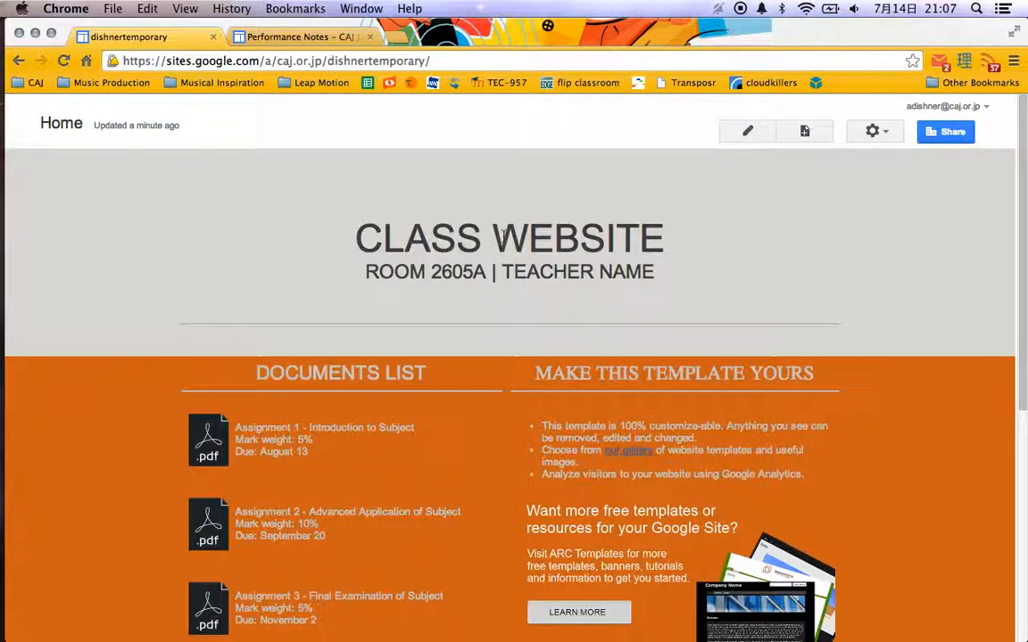
pyautogui.tripleClick(565, 252)
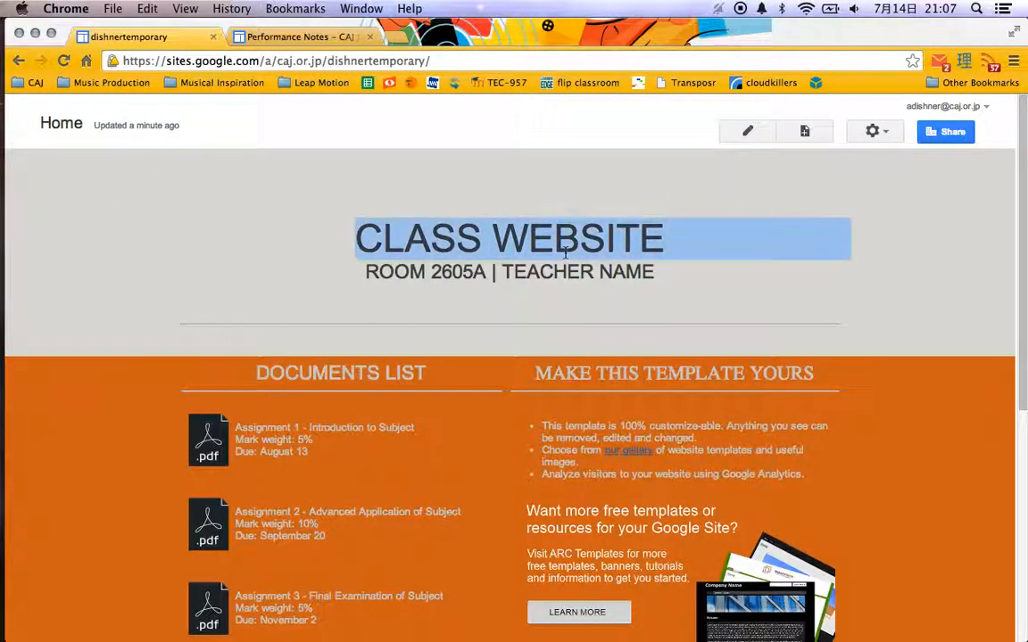
pyautogui.doubleClick(439, 274)
pyautogui.scroll(-4, 453, 333)
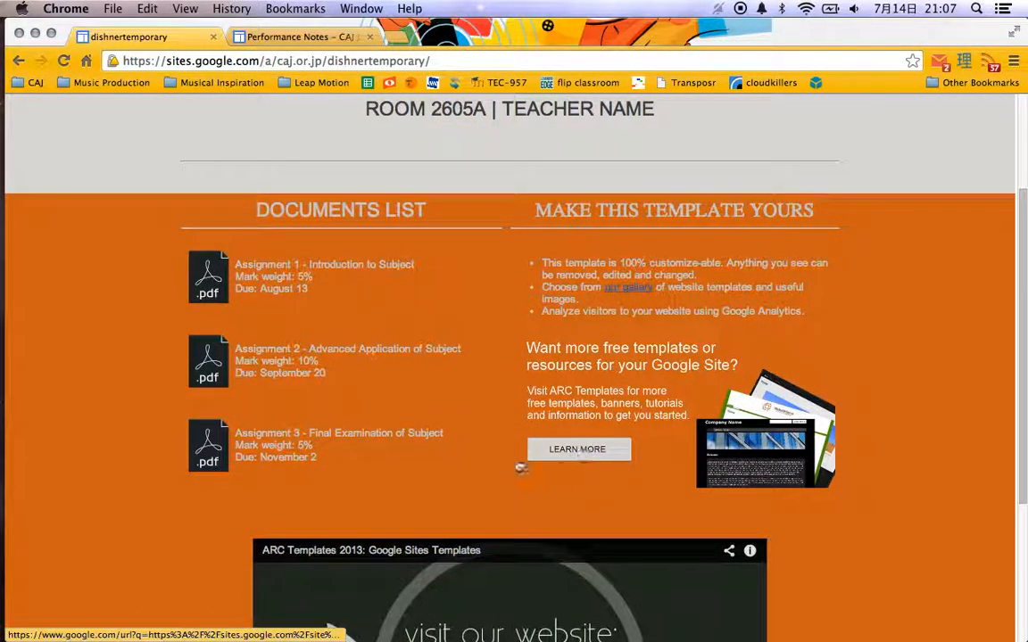
pyautogui.scroll(-5, 526, 437)
pyautogui.scroll(9, 192, 558)
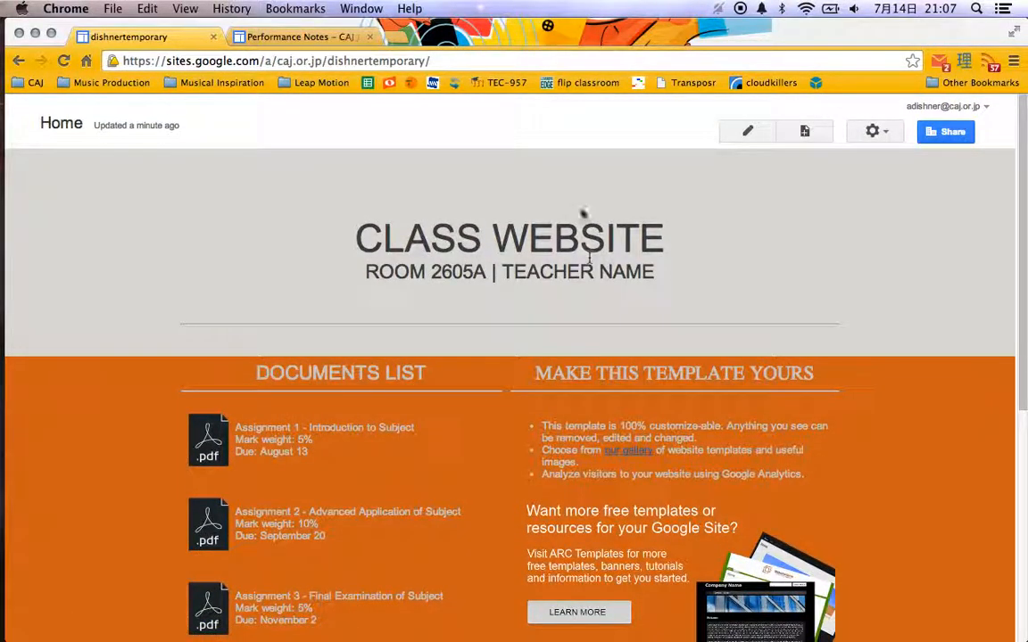
# Open the home page for editing, look over its editable areas, and save the page.
pyautogui.click(748, 133)
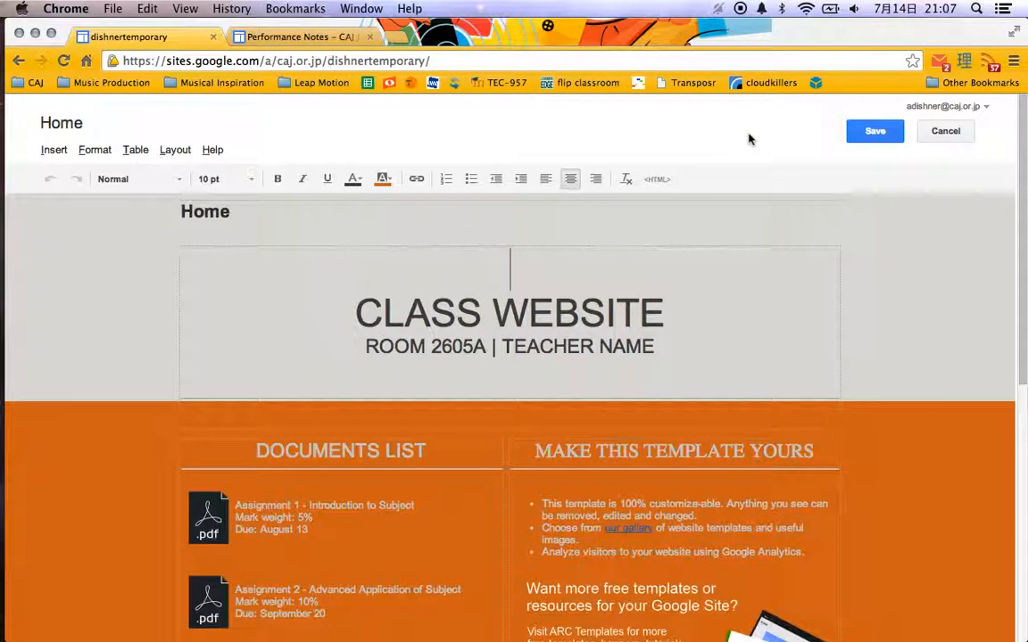
pyautogui.scroll(-2, 89, 331)
pyautogui.scroll(2, 89, 331)
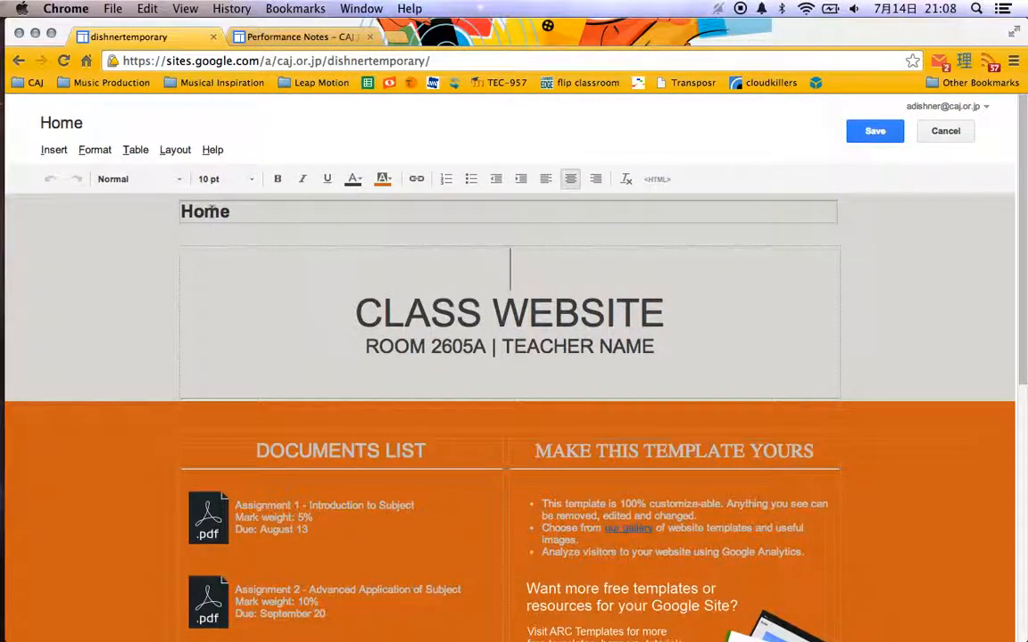
pyautogui.click(867, 140)
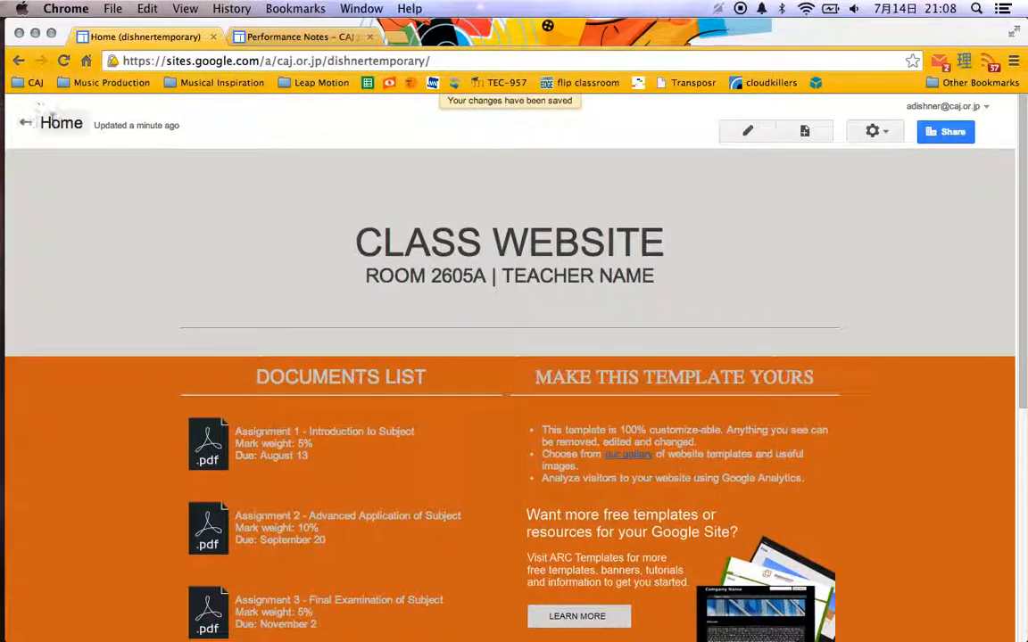
# Reopen the home page for editing and replace the "CLASS WEBSITE" title with "Chemistry 101".
pyautogui.click(748, 132)
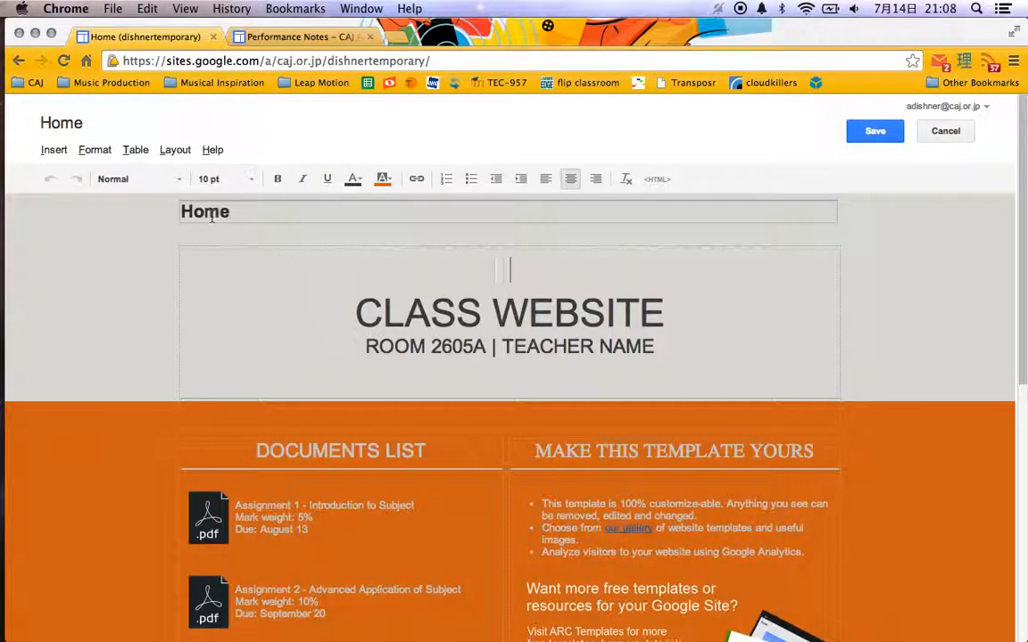
pyautogui.scroll(-3, 169, 308)
pyautogui.scroll(2, 169, 308)
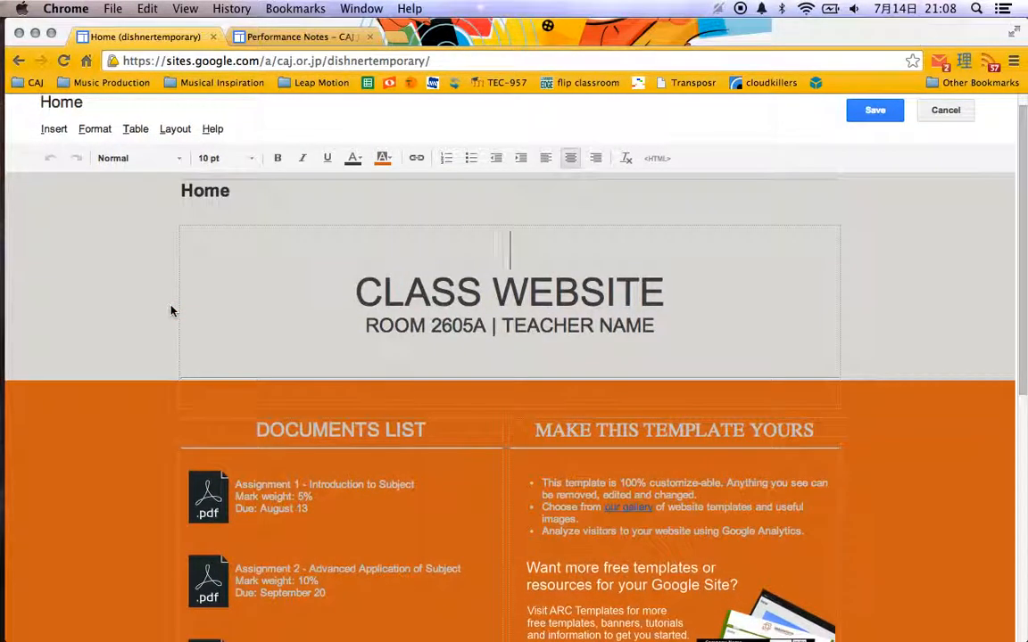
pyautogui.tripleClick(466, 290)
pyautogui.write('Chemistry ')
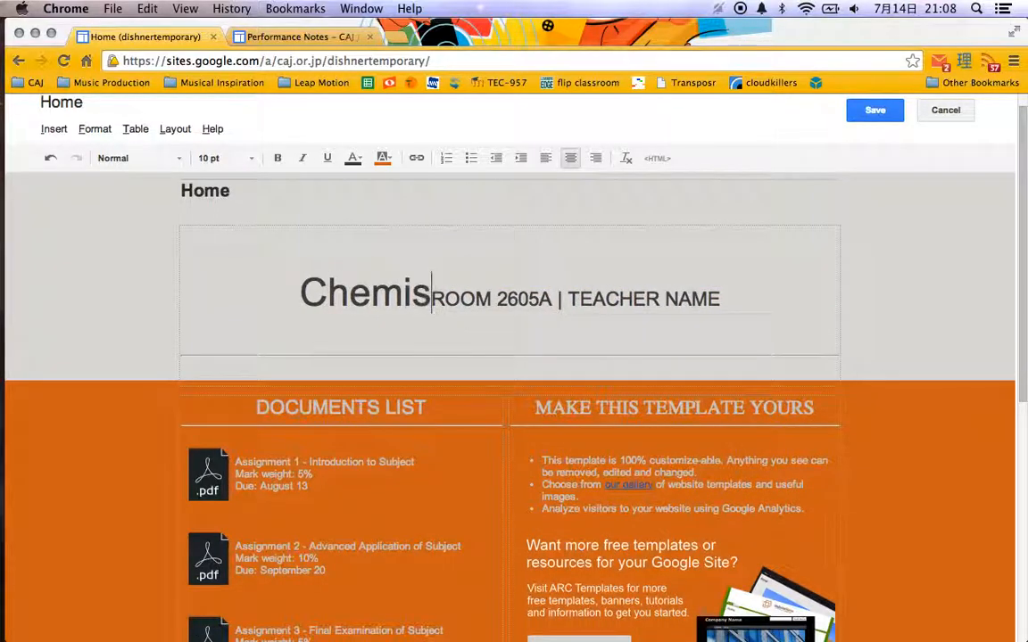
pyautogui.write('101')
pyautogui.press('Return')
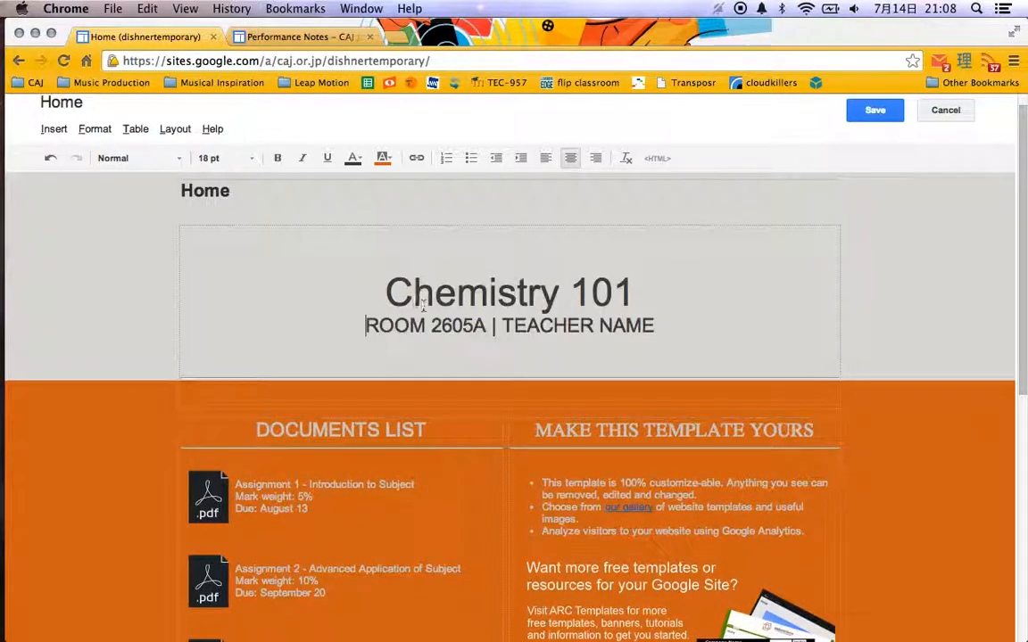
# Set the room number below the title to 305 and replace the teacher name placeholder with a made-up teacher's name.
pyautogui.doubleClick(446, 323)
pyautogui.write('305')
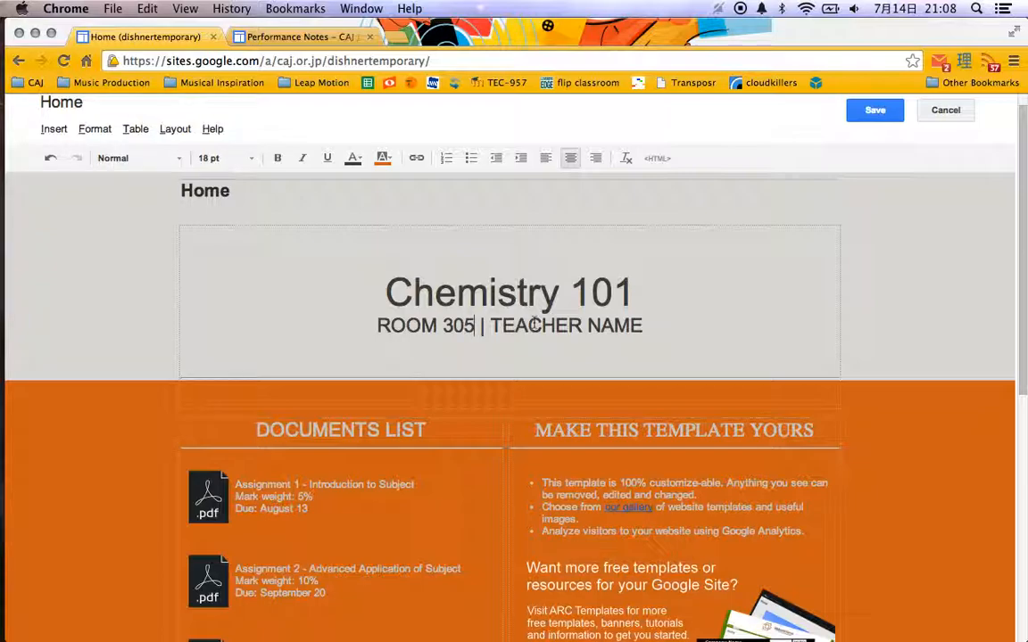
pyautogui.moveTo(490, 325); pyautogui.dragTo(642, 326)
pyautogui.write('Mr.')
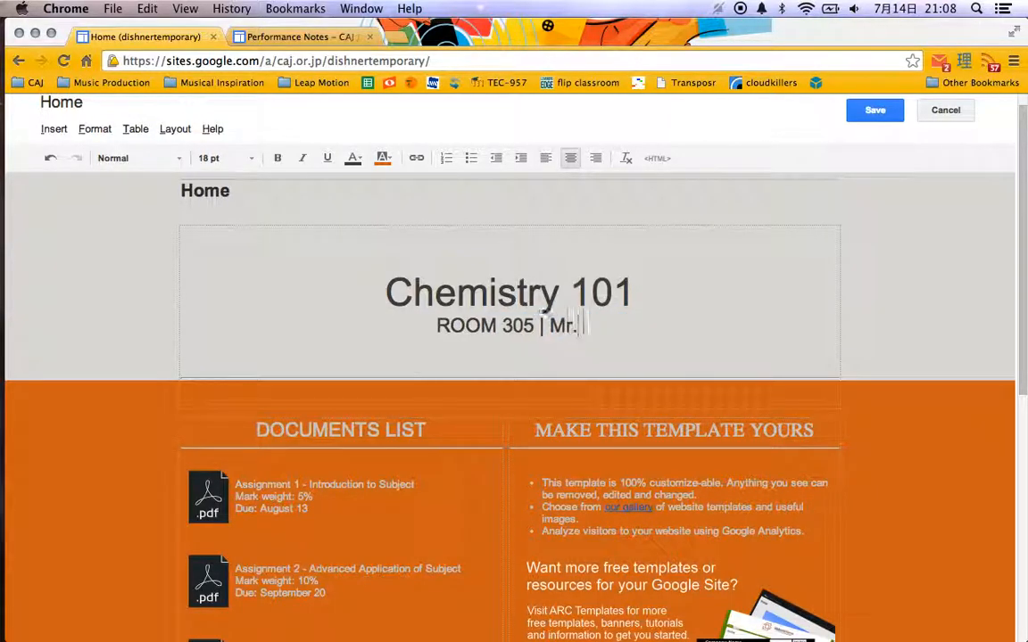
pyautogui.write(' Dishner')
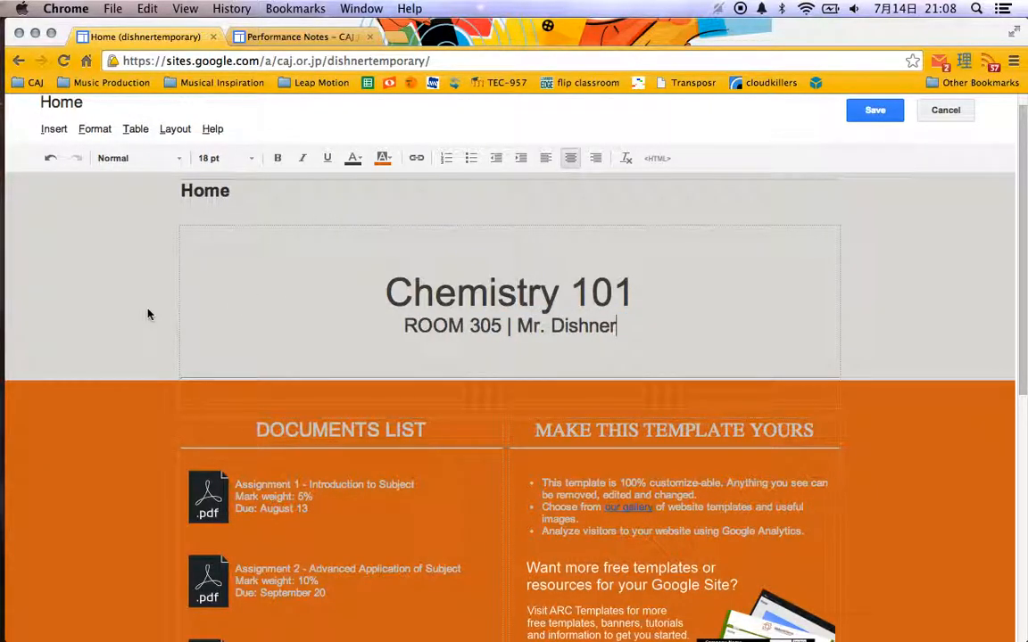
pyautogui.hotkey('alt', 'shift', 'Left')
pyautogui.write('F')
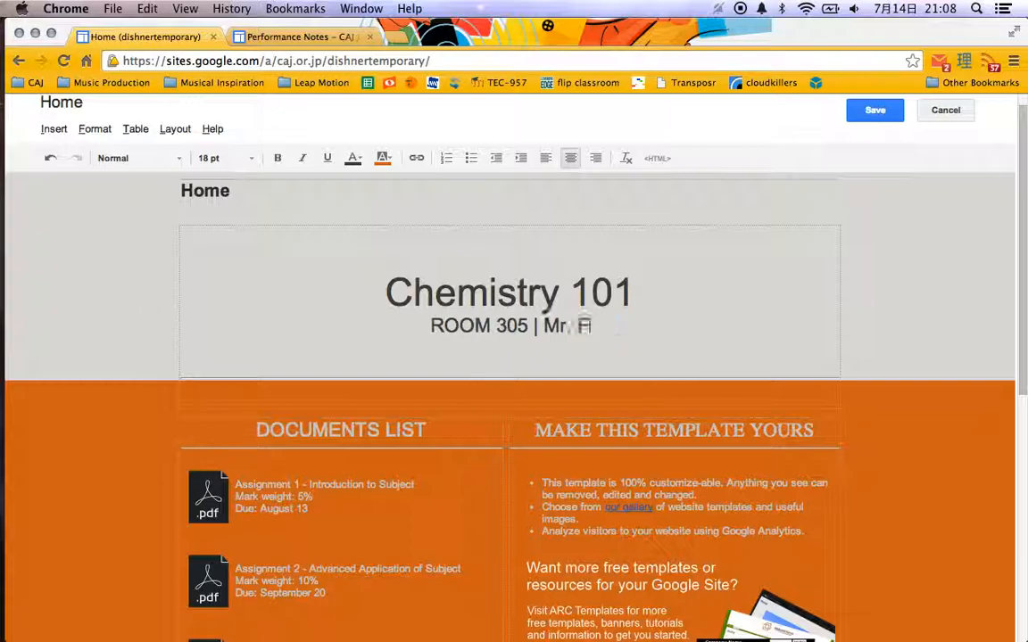
pyautogui.write('rankenstein')
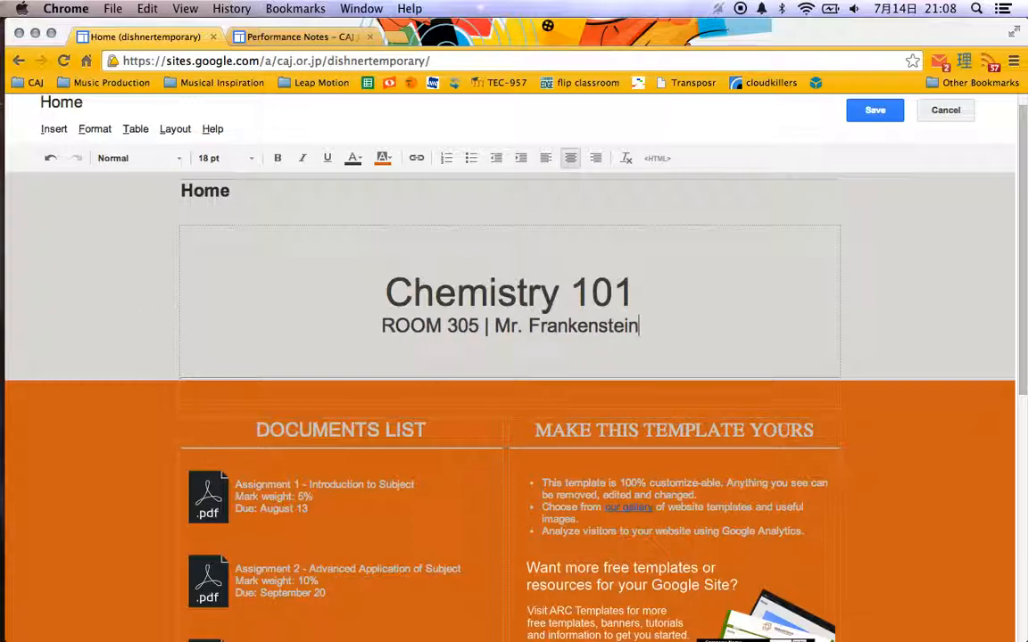
# Try replacing the entire "MAKE THIS TEMPLATE YOURS" heading line with "Class", and undo the replacement.
pyautogui.scroll(-3, 161, 372)
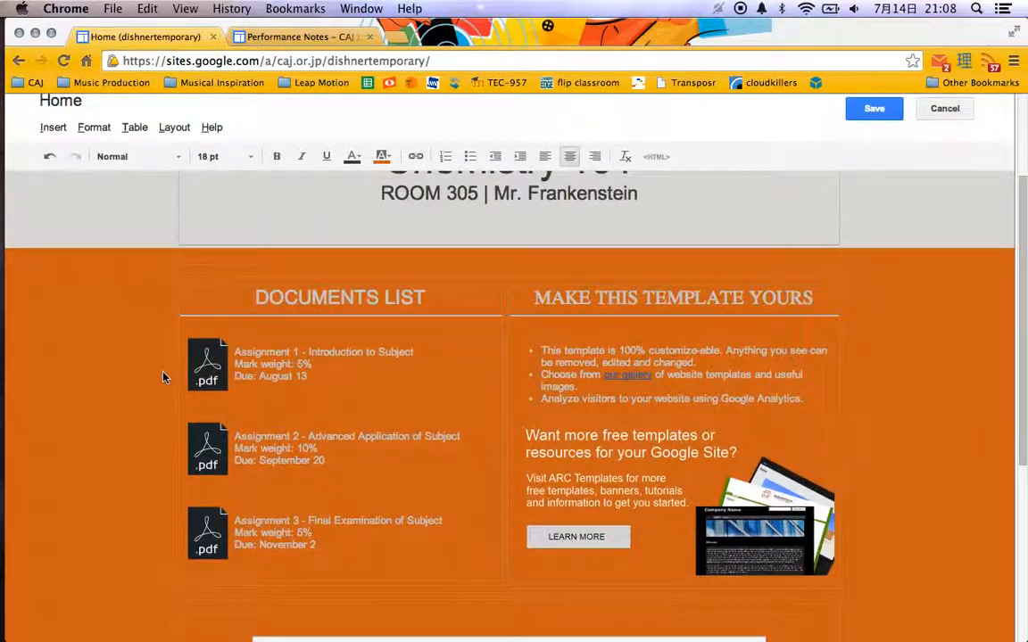
pyautogui.scroll(2, 152, 339)
pyautogui.click(149, 301)
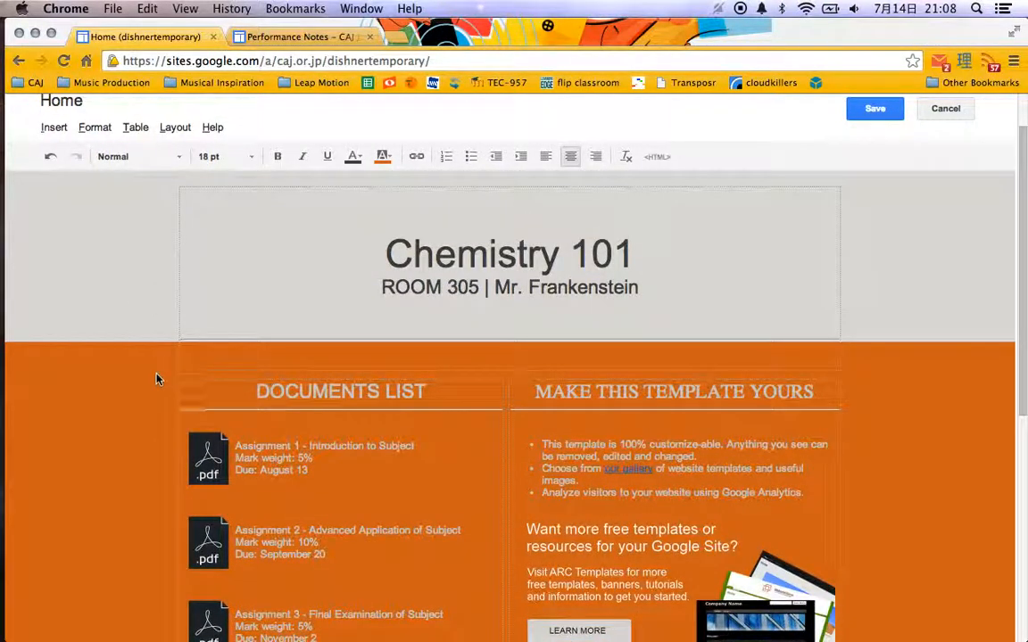
pyautogui.scroll(-3, 137, 397)
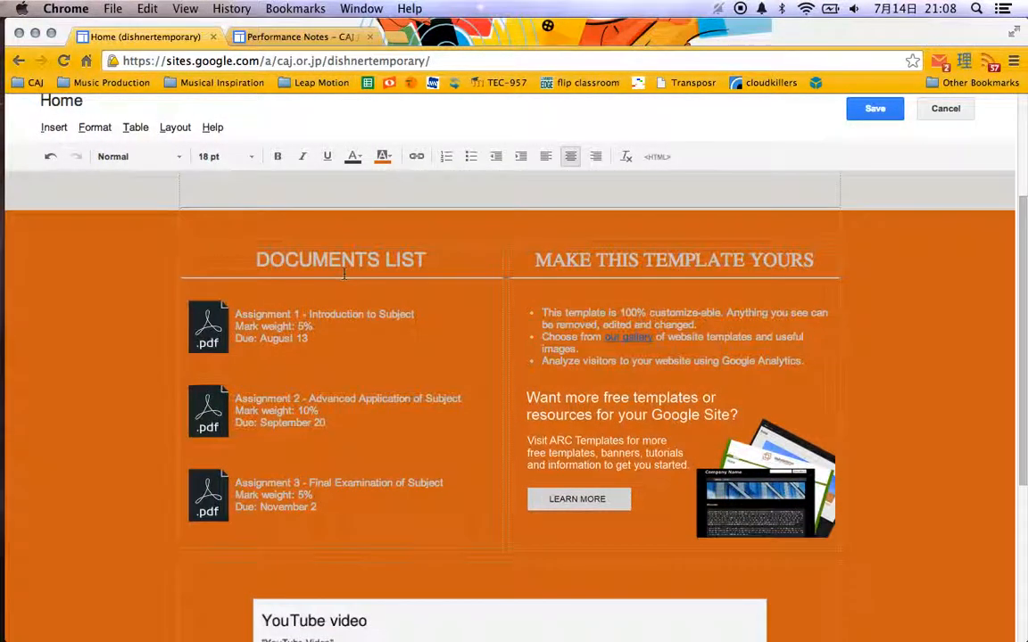
pyautogui.tripleClick(615, 259)
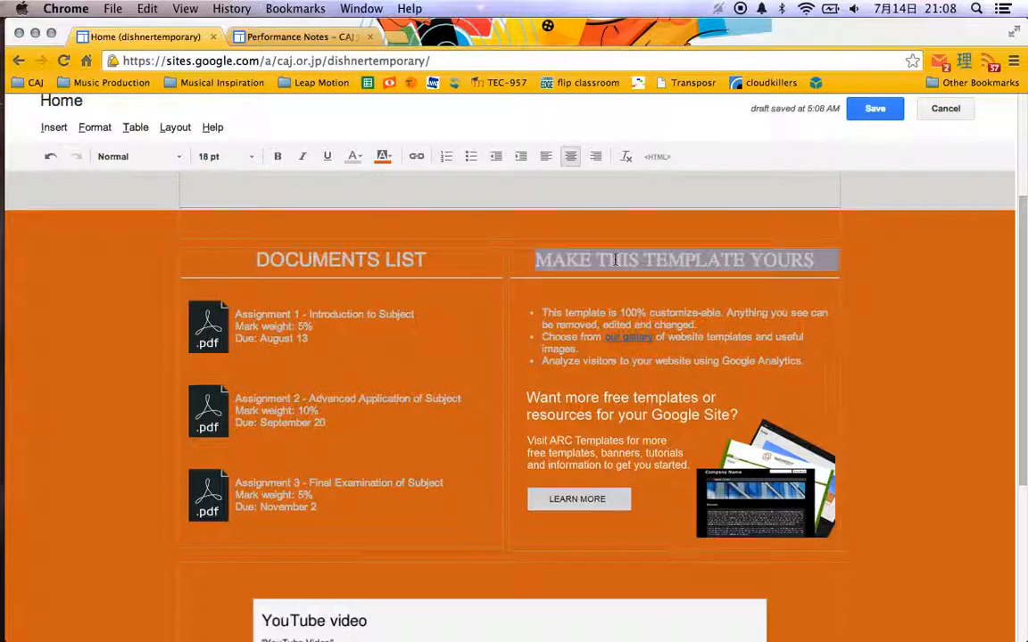
pyautogui.write('Cla')
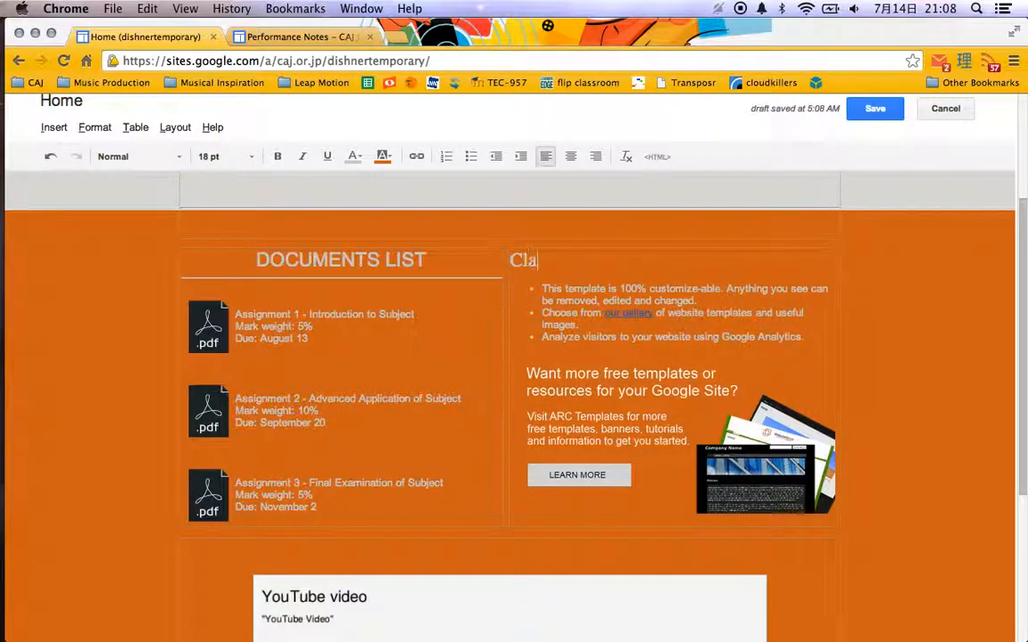
pyautogui.write('ss')
pyautogui.press('super+z')
pyautogui.press('super+z')
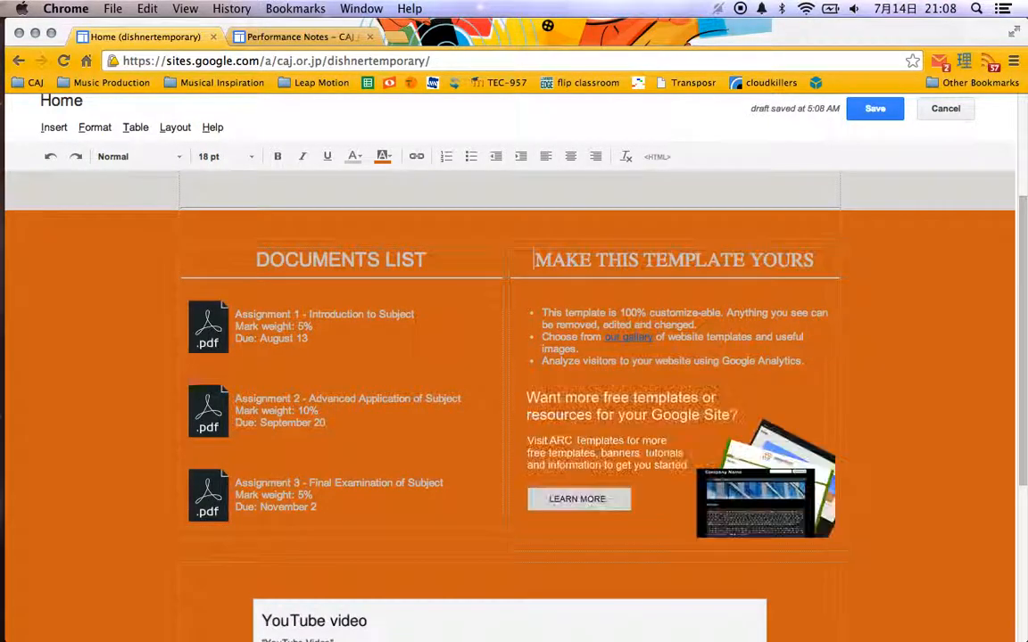
# Replace only the text of the "MAKE THIS TEMPLATE YOURS" heading with a new heading beginning "CLA".
pyautogui.doubleClick(671, 259)
pyautogui.moveTo(534, 260); pyautogui.dragTo(766, 260)
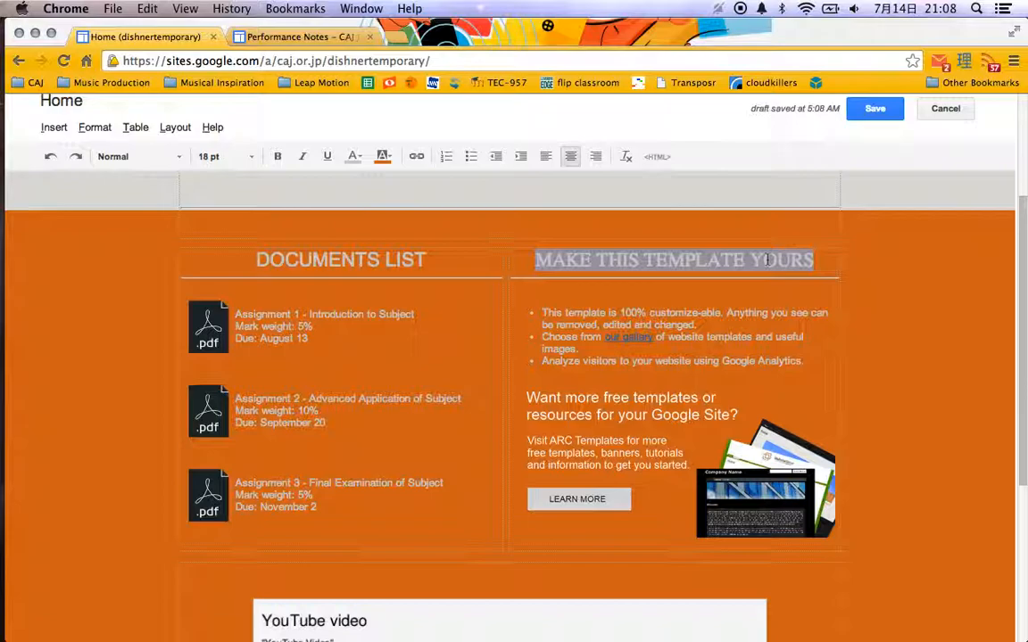
pyautogui.write('CLA')
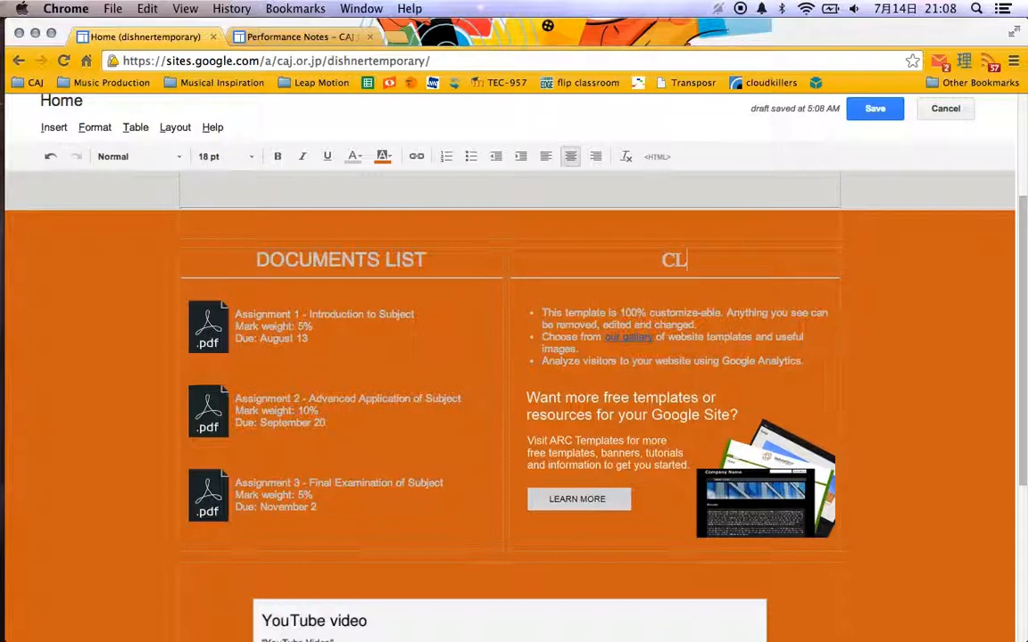
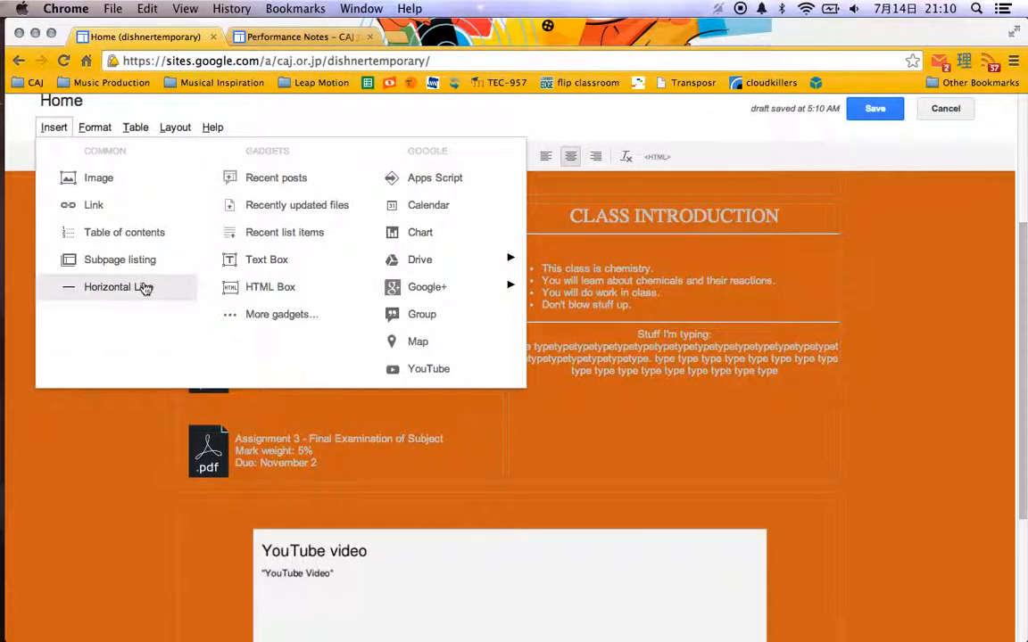
# Add a horizontal line below the "Stuff I'm typing" text, followed by "Contact information:", the teacher's e-mail address and "EXT: ???".
pyautogui.click(143, 287)
pyautogui.write('Con')
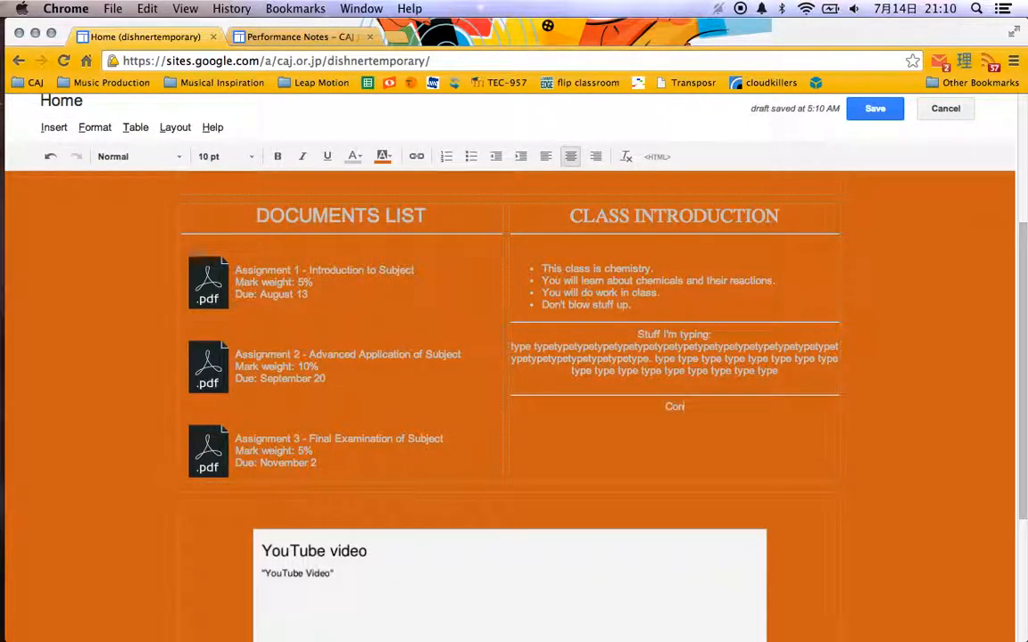
pyautogui.write('tact information: ')
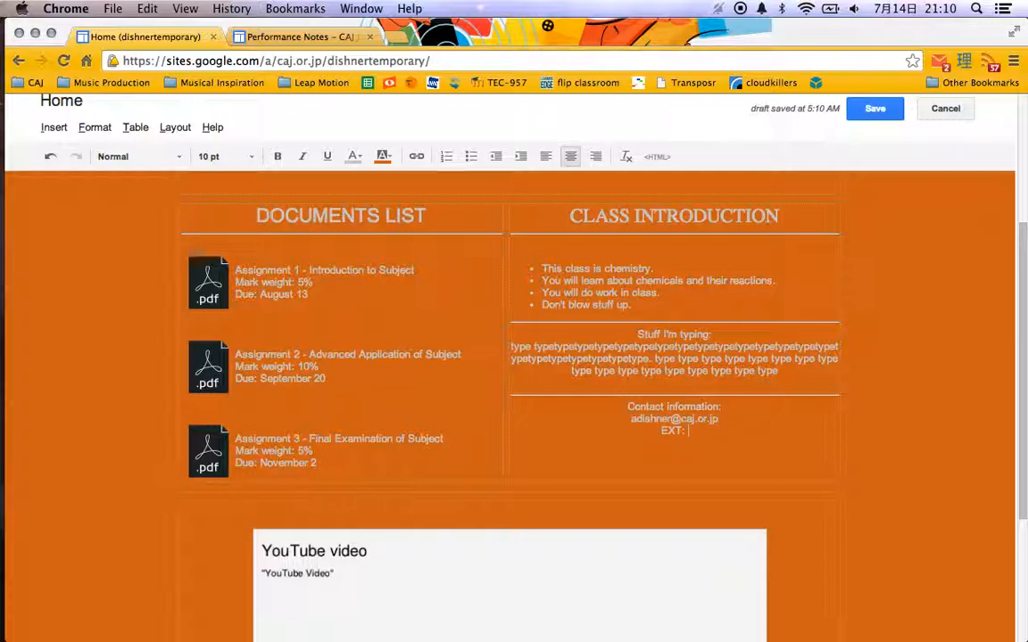
pyautogui.write('???')
# Select the YouTube video placeholder on the home page, and search YouTube for "intro to chemisty" in a new tab.
pyautogui.scroll(-3, 134, 455)
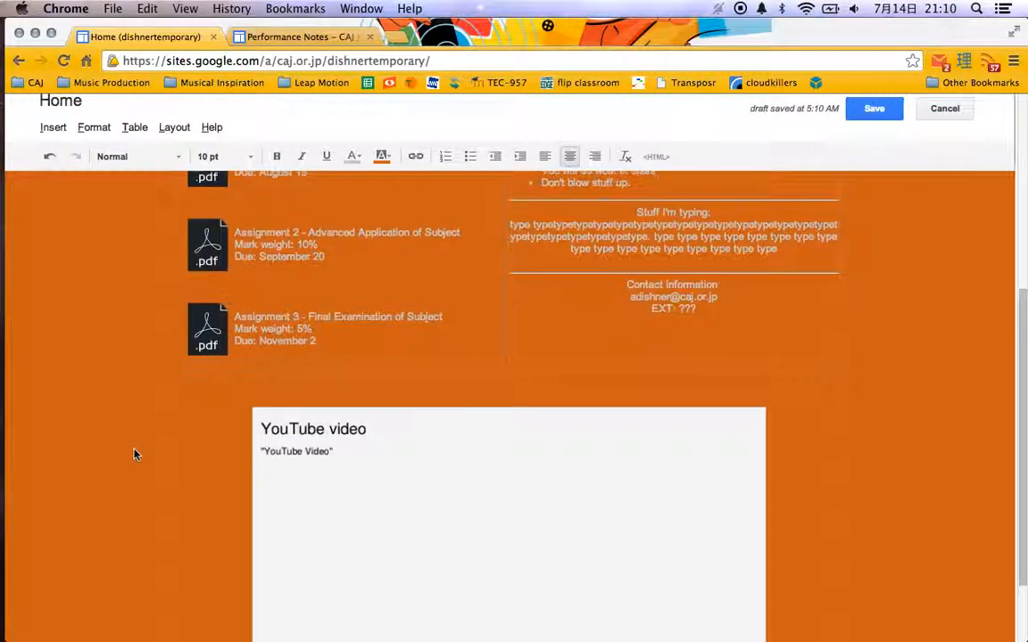
pyautogui.scroll(4, 134, 347)
pyautogui.scroll(3, 137, 397)
pyautogui.scroll(-7, 137, 397)
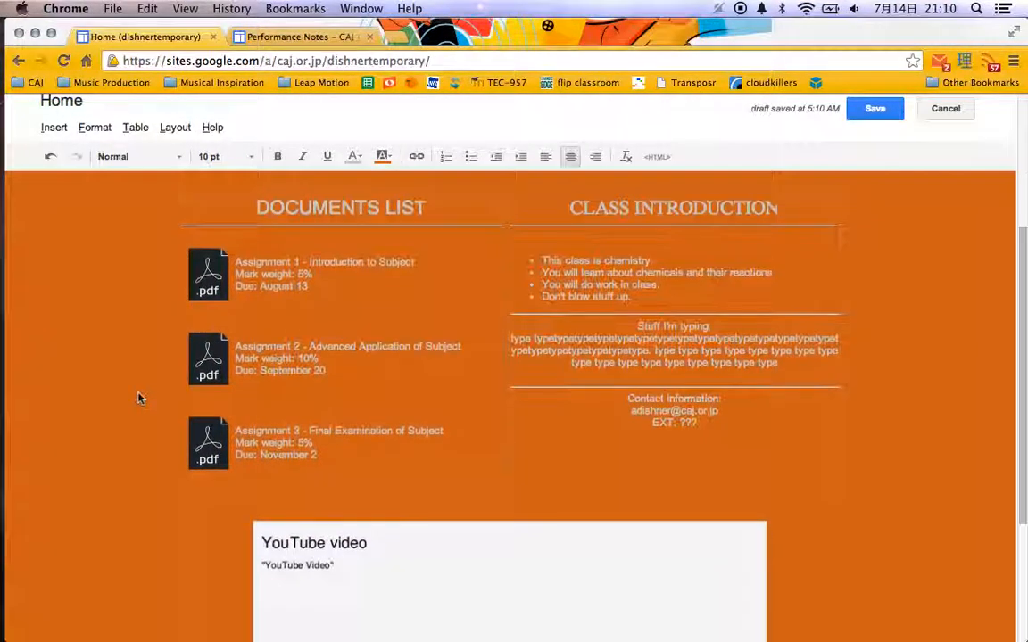
pyautogui.scroll(-2, 138, 398)
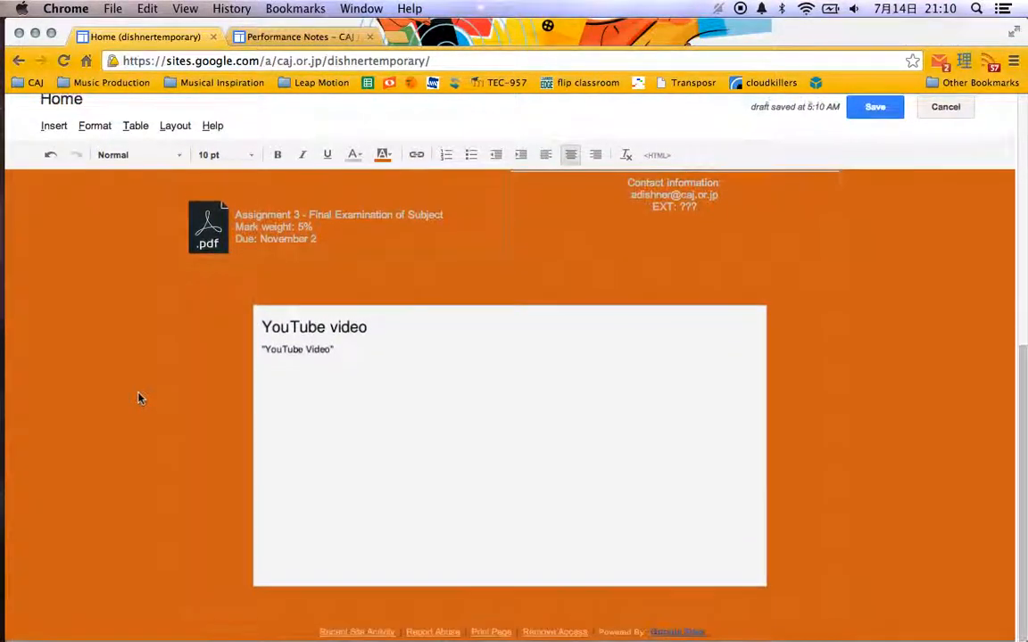
pyautogui.click(436, 369)
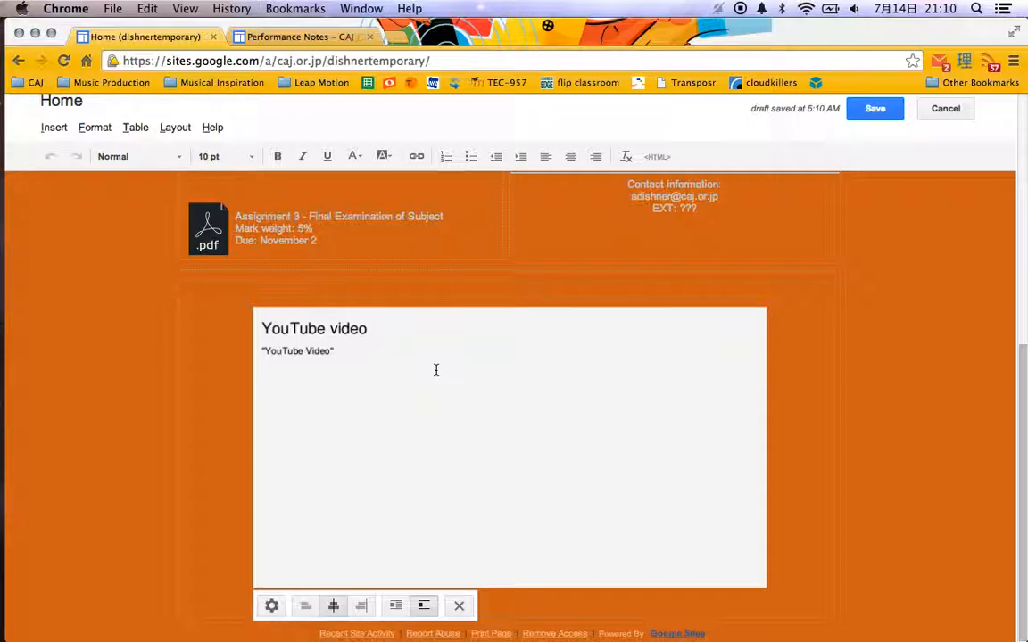
pyautogui.press('super+t')
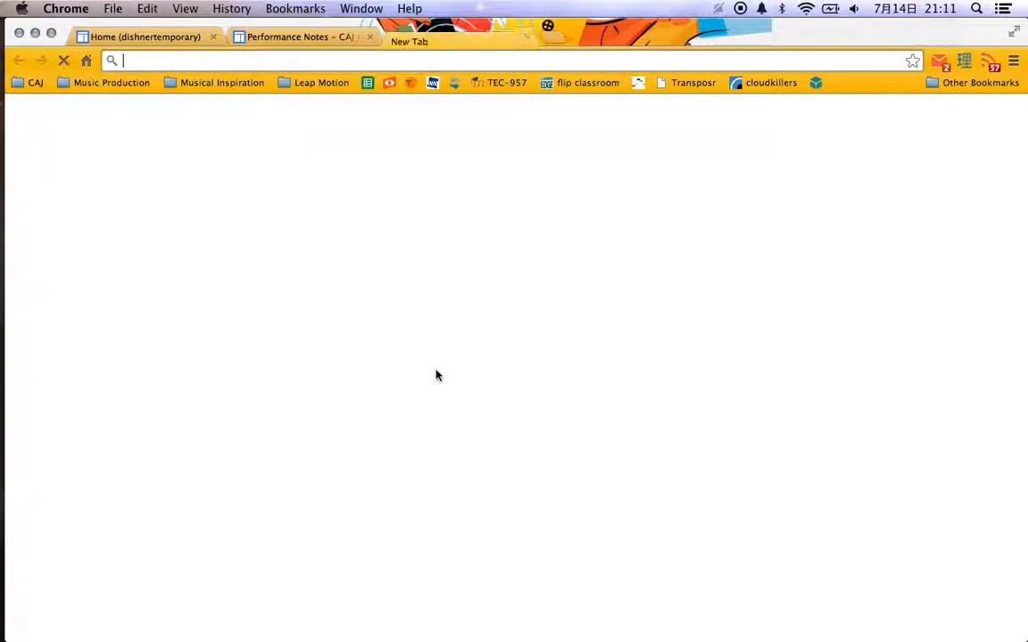
pyautogui.write('youtube.com')
pyautogui.press('Tab')
pyautogui.write('in')
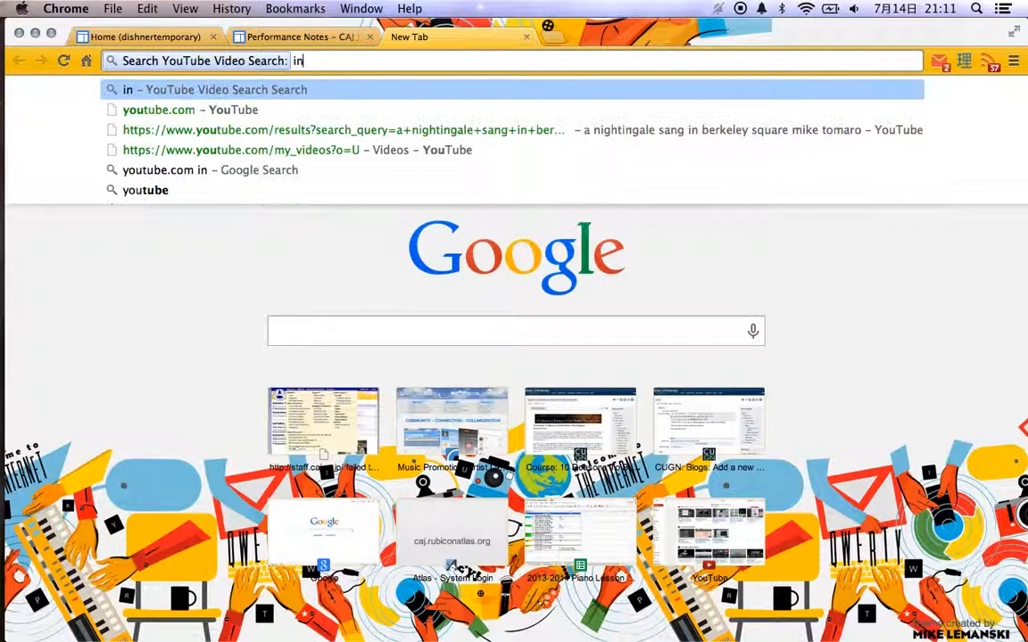
pyautogui.write('tro to chemisty')
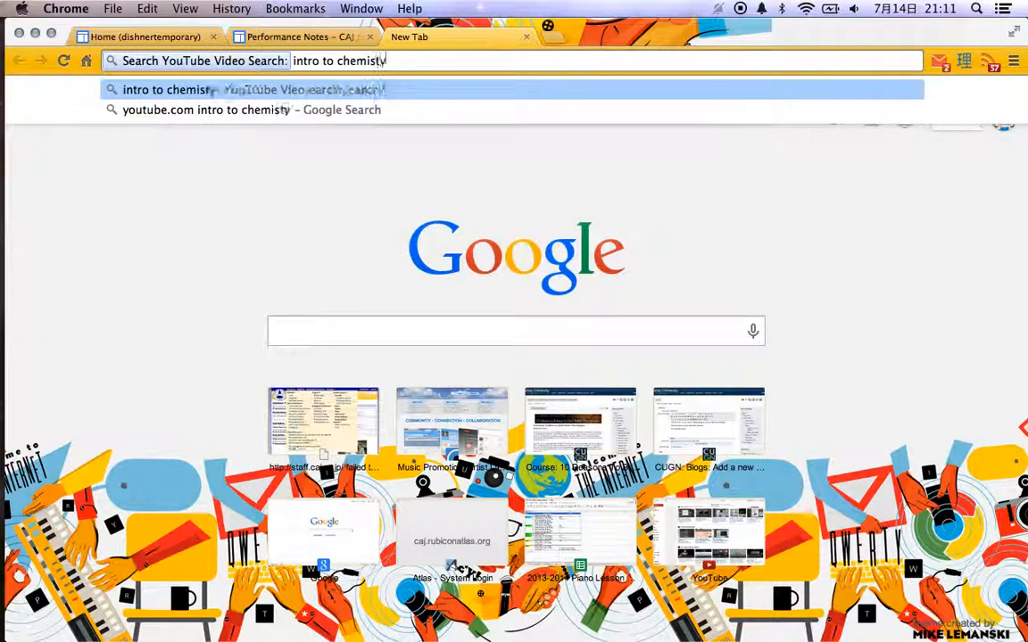
pyautogui.press('Return')
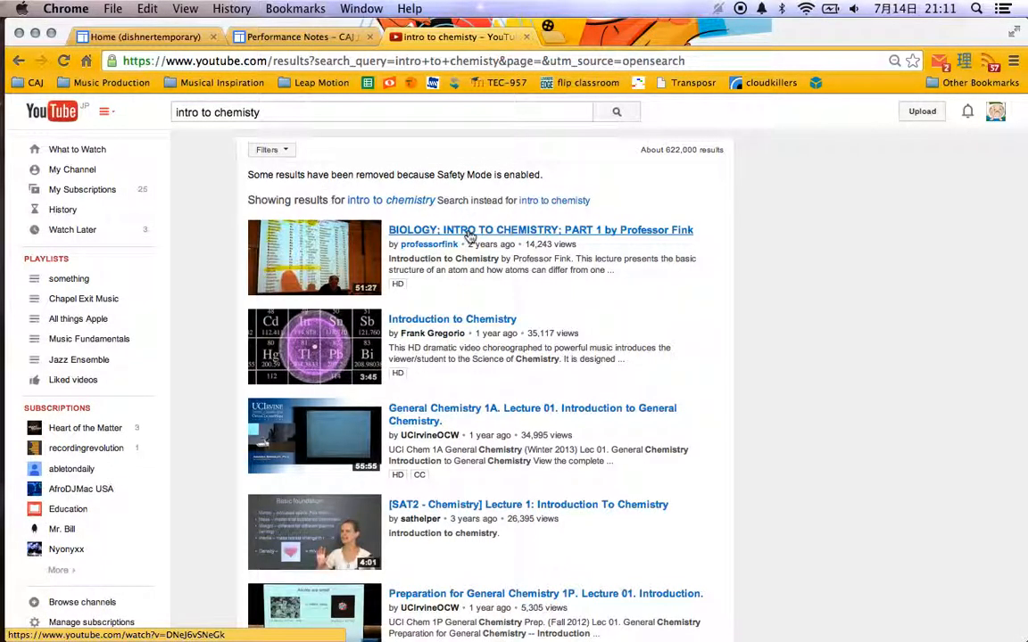
# Copy the link address of the "Introduction to Chemistry" result and paste it as the video URL in the placeholder's properties.
pyautogui.rightClick(452, 319)
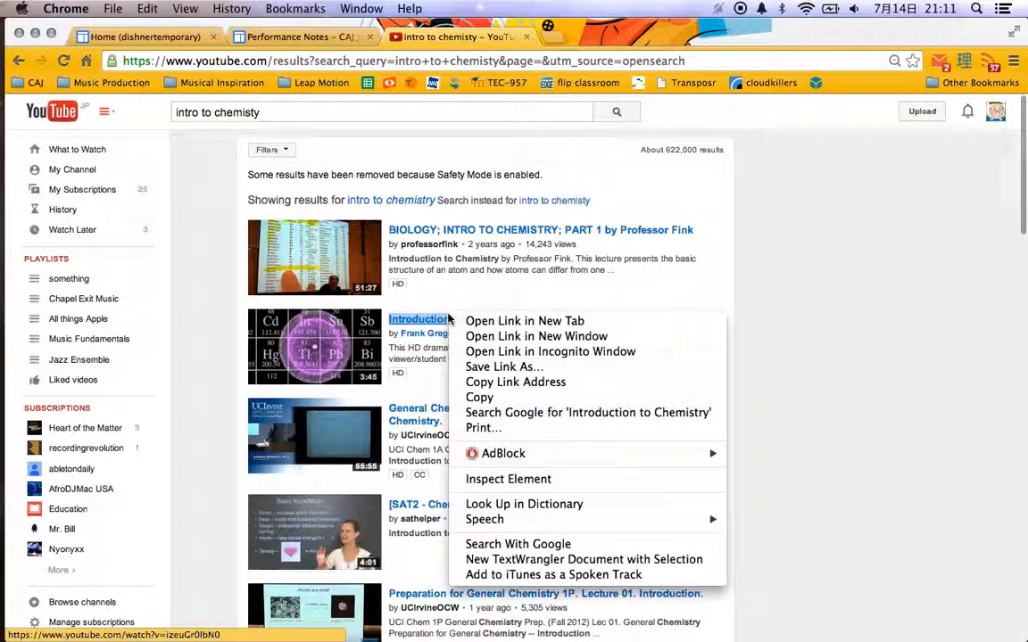
pyautogui.click(505, 383)
pyautogui.press('super+alt+Left')
pyautogui.press('super+alt+Left')
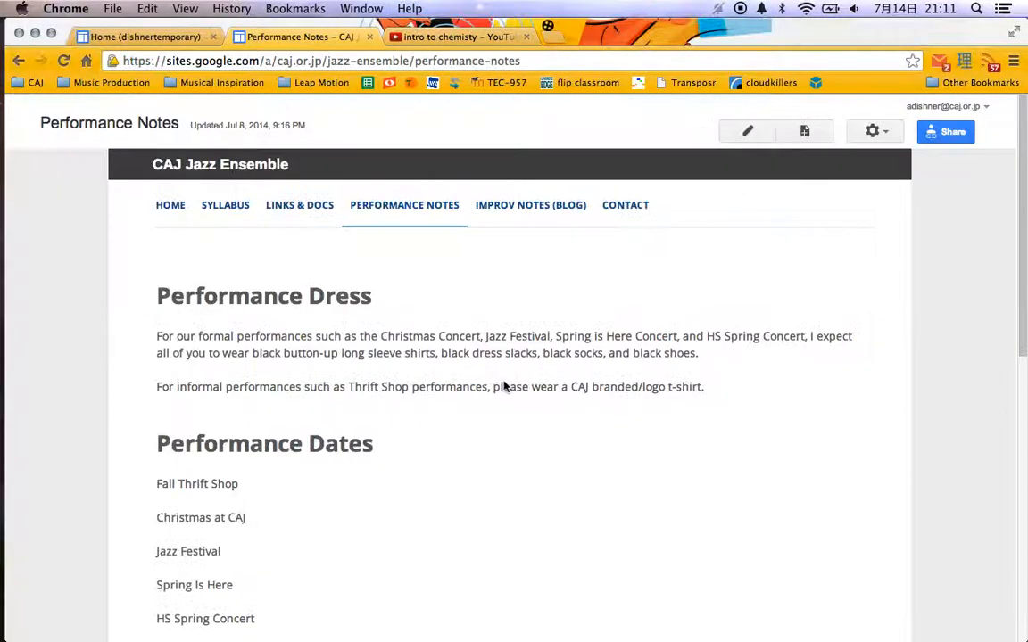
pyautogui.click(483, 381)
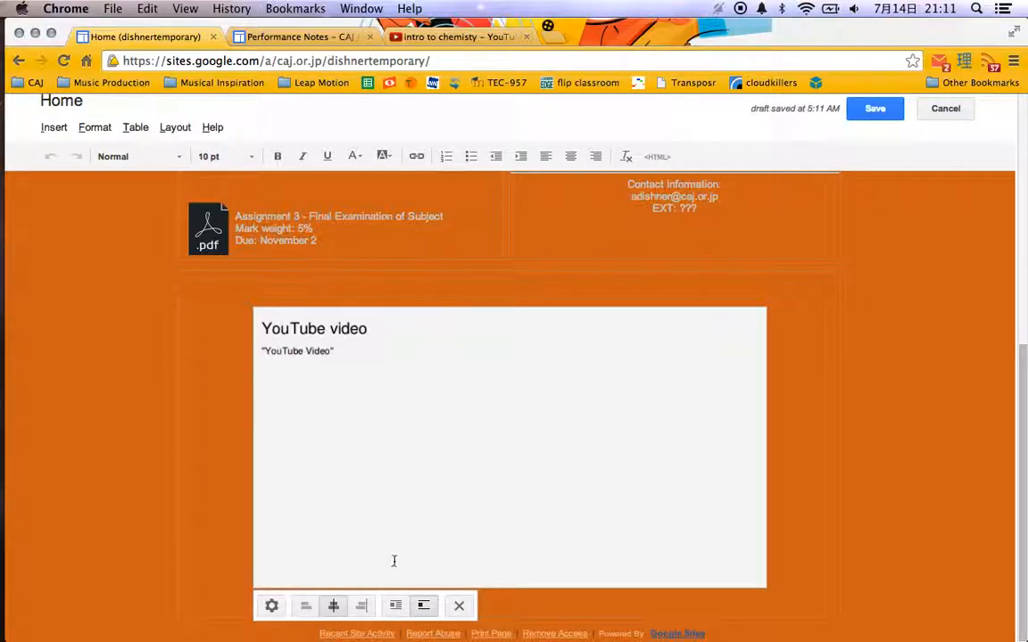
pyautogui.click(273, 607)
pyautogui.press('super+v')
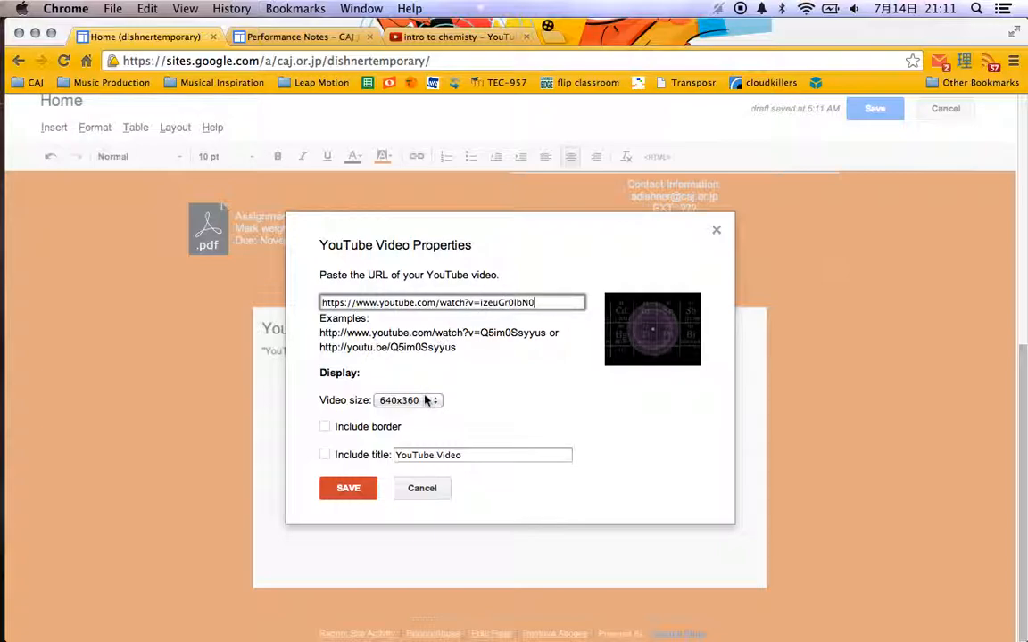
# Include the title "Welcome to Chemistry 101!" on the video, leave the border off, and save the video properties.
pyautogui.click(323, 430)
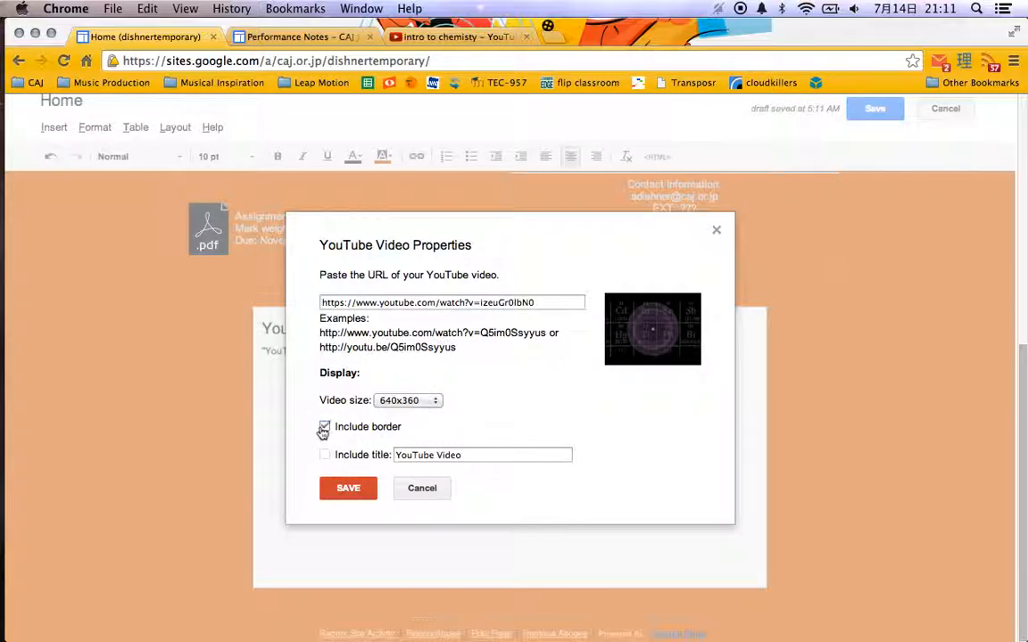
pyautogui.click(323, 427)
pyautogui.click(325, 455)
pyautogui.tripleClick(435, 455)
pyautogui.write('Welcome to Chemistry 101!')
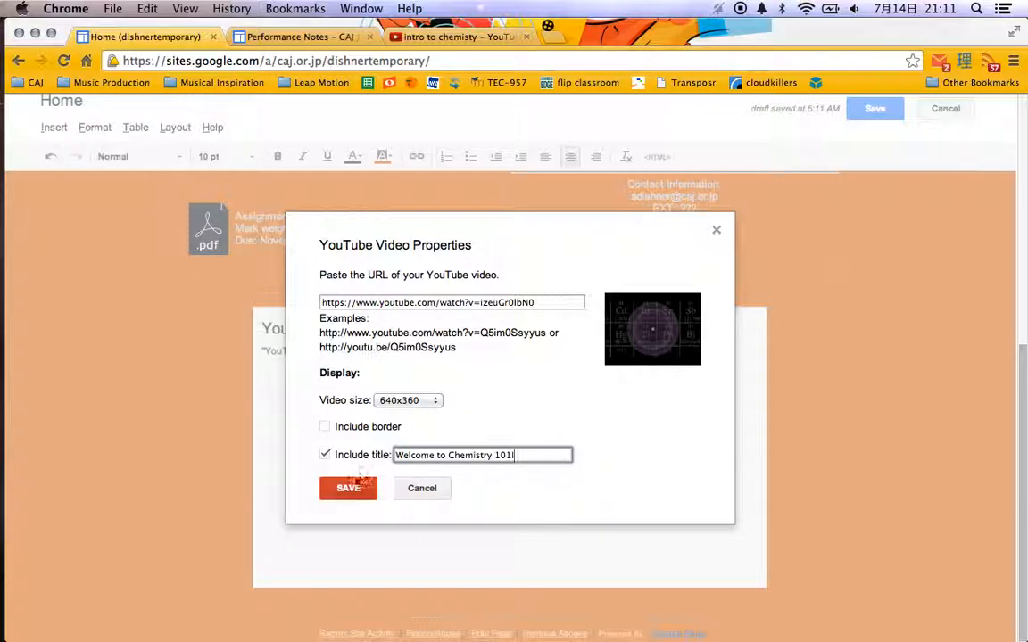
pyautogui.click(350, 487)
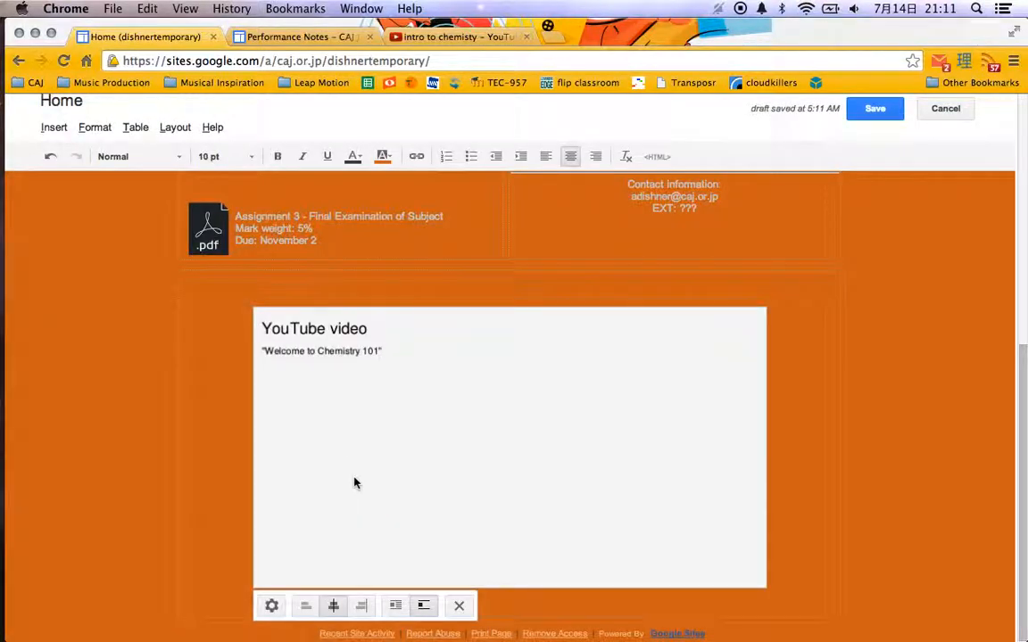
# Save the home page and check the embedded video and the class introduction column on the published page.
pyautogui.scroll(5, 142, 446)
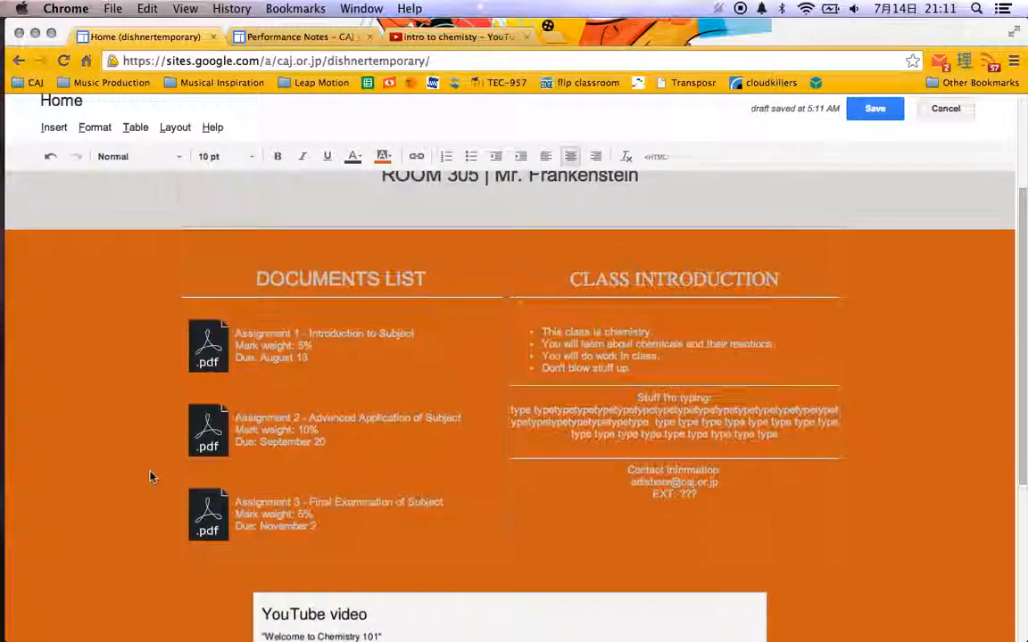
pyautogui.click(875, 108)
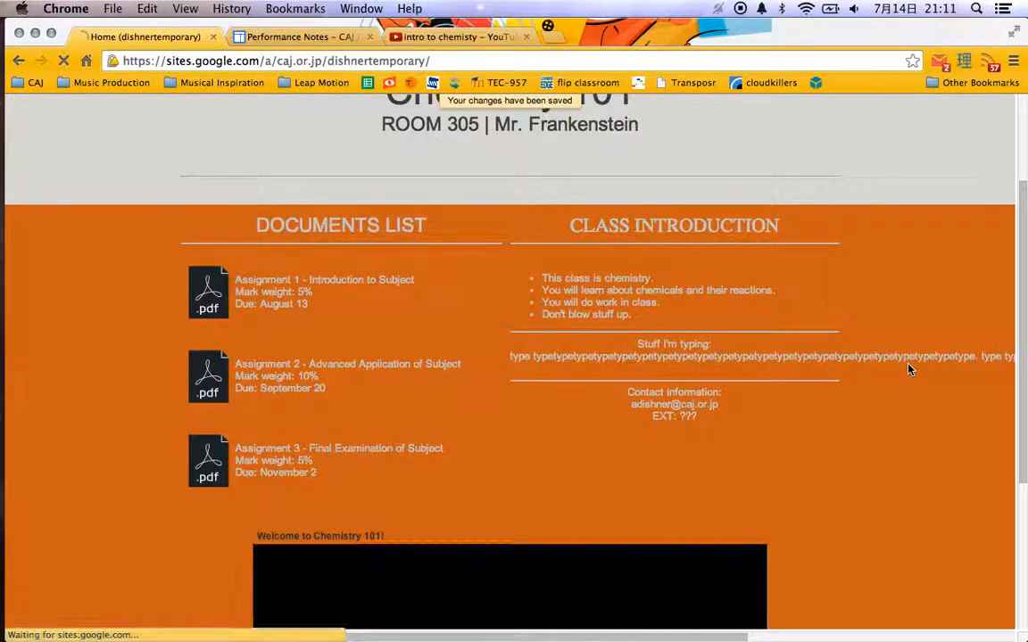
pyautogui.scroll(-5, 910, 368)
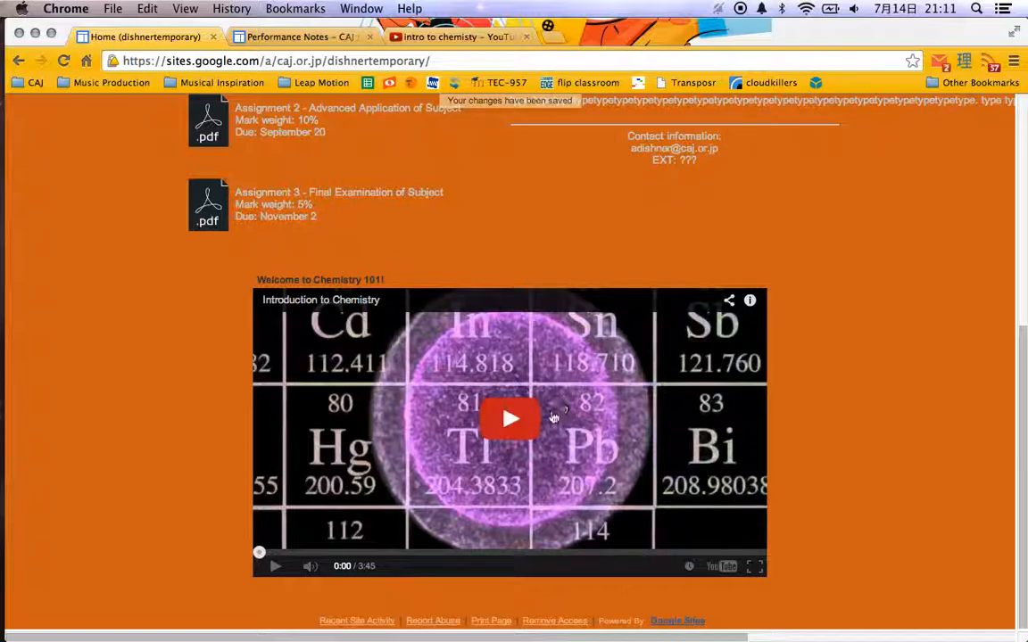
pyautogui.scroll(4, 515, 413)
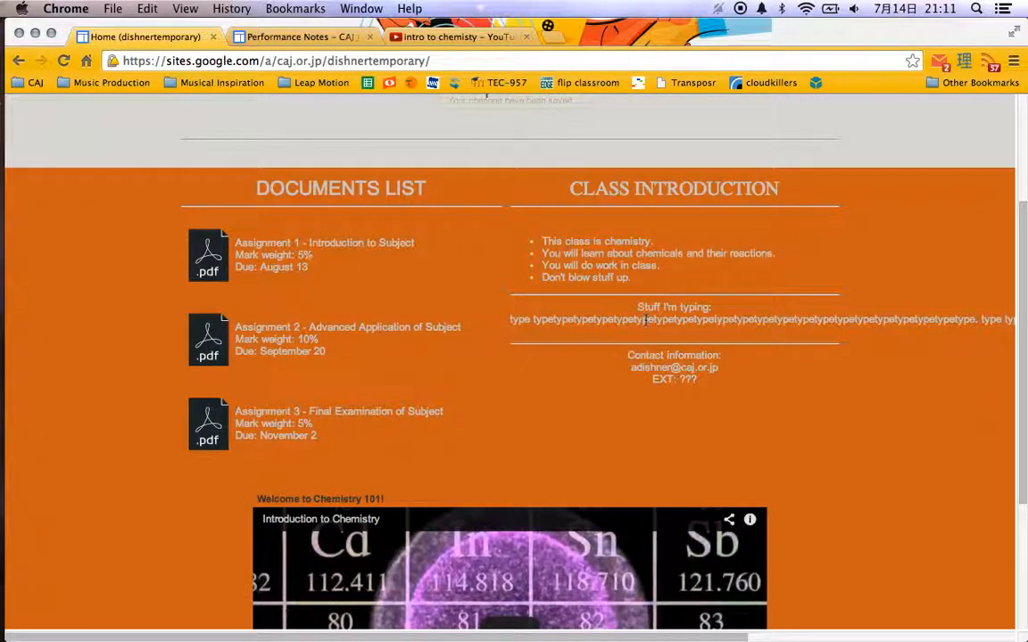
pyautogui.scroll(4, 778, 333)
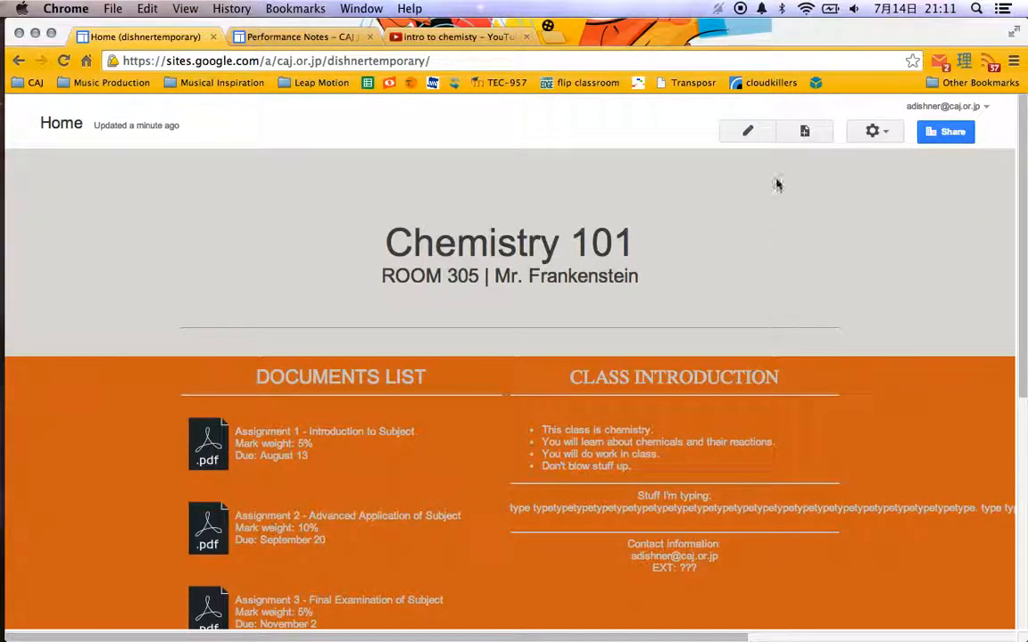
# Reopen the home page for editing and break the overlong filler text under "Stuff I'm typing:" into shorter lines, including after the period.
pyautogui.click(748, 131)
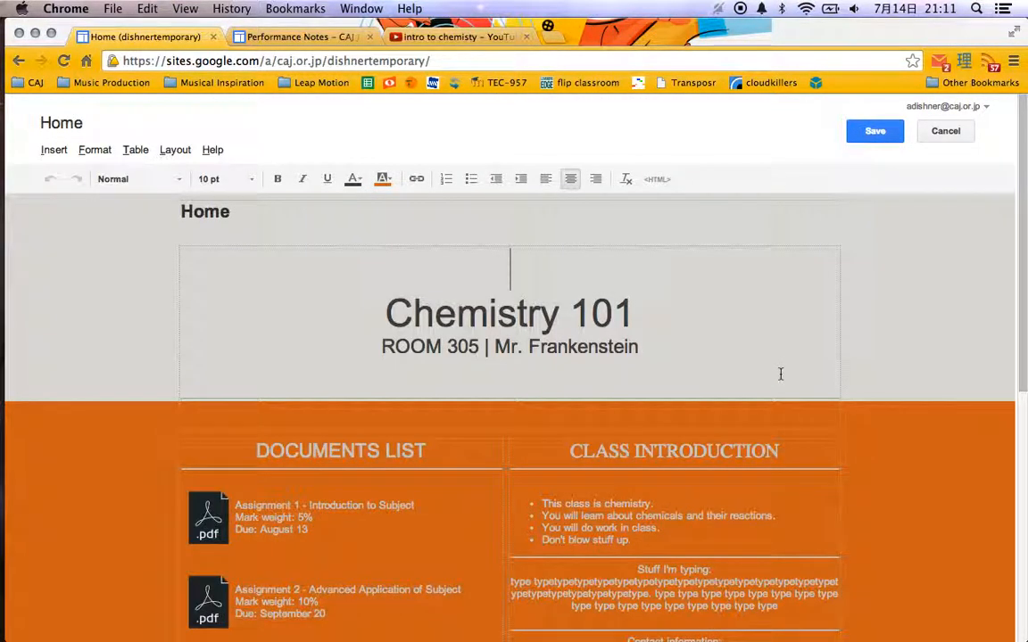
pyautogui.scroll(-3, 780, 374)
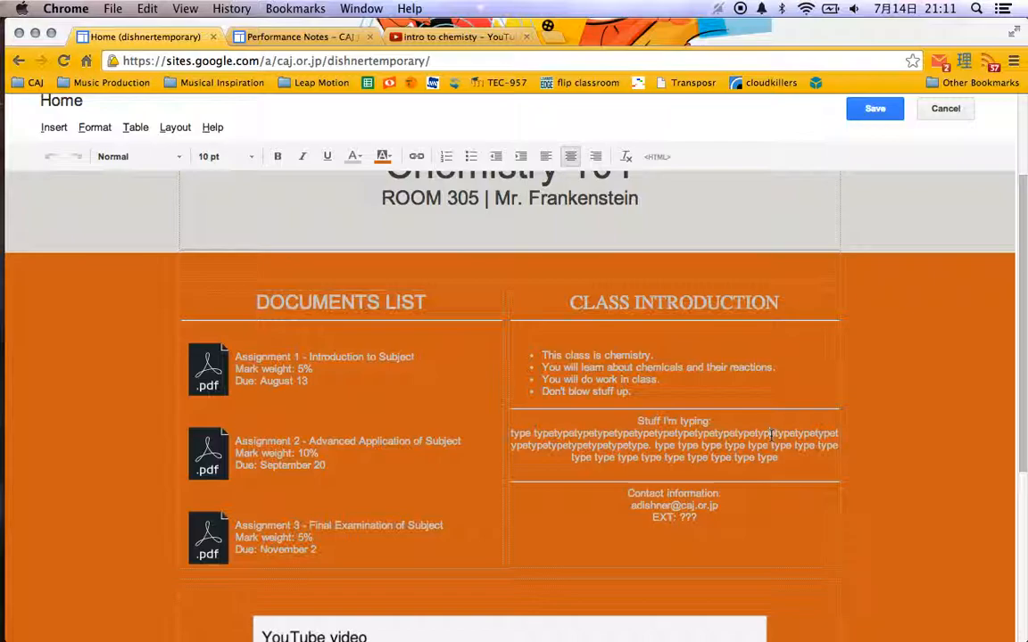
pyautogui.press('Return')
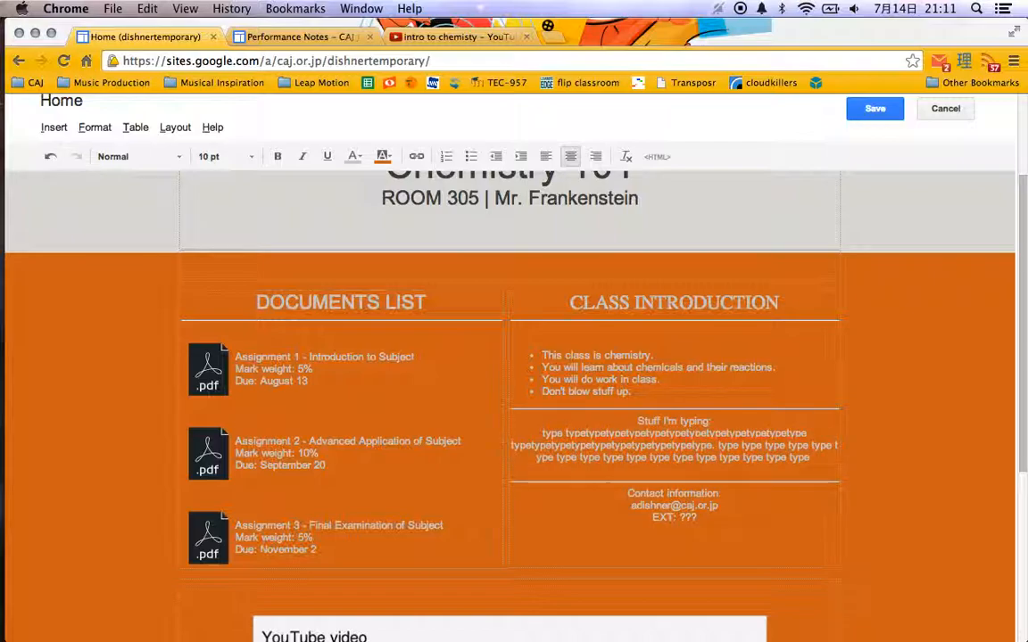
pyautogui.press('Return')
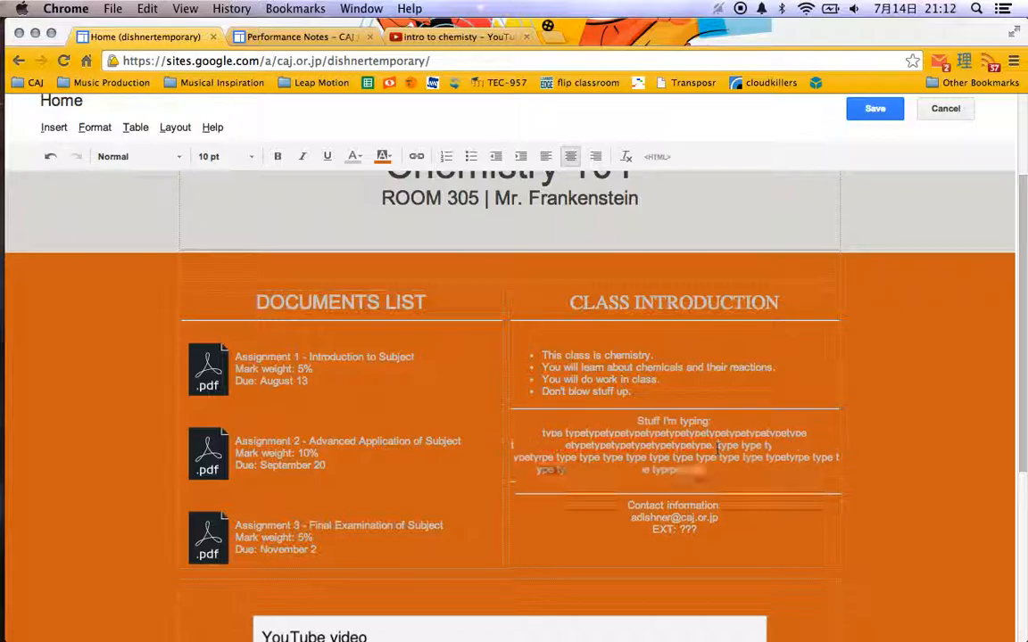
pyautogui.moveTo(629, 427); pyautogui.dragTo(723, 470)
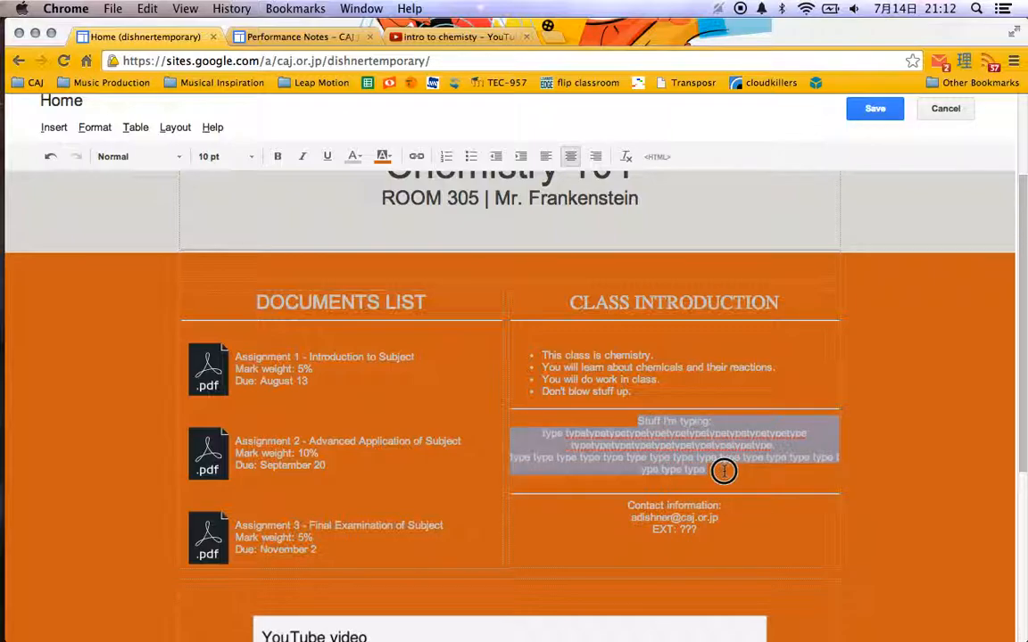
pyautogui.click(95, 129)
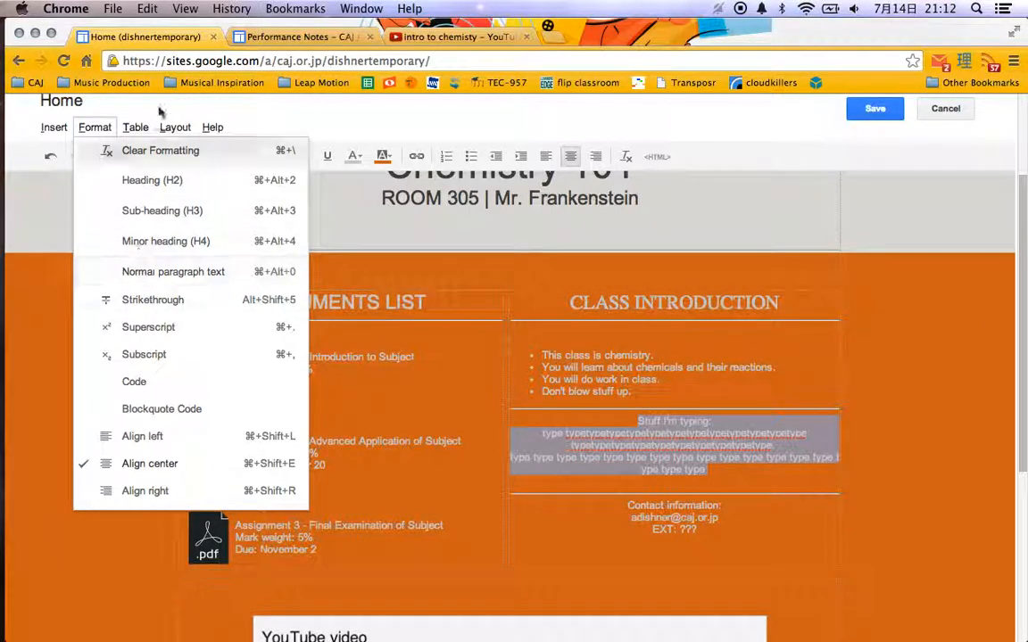
pyautogui.moveTo(137, 132)
pyautogui.moveTo(174, 127)
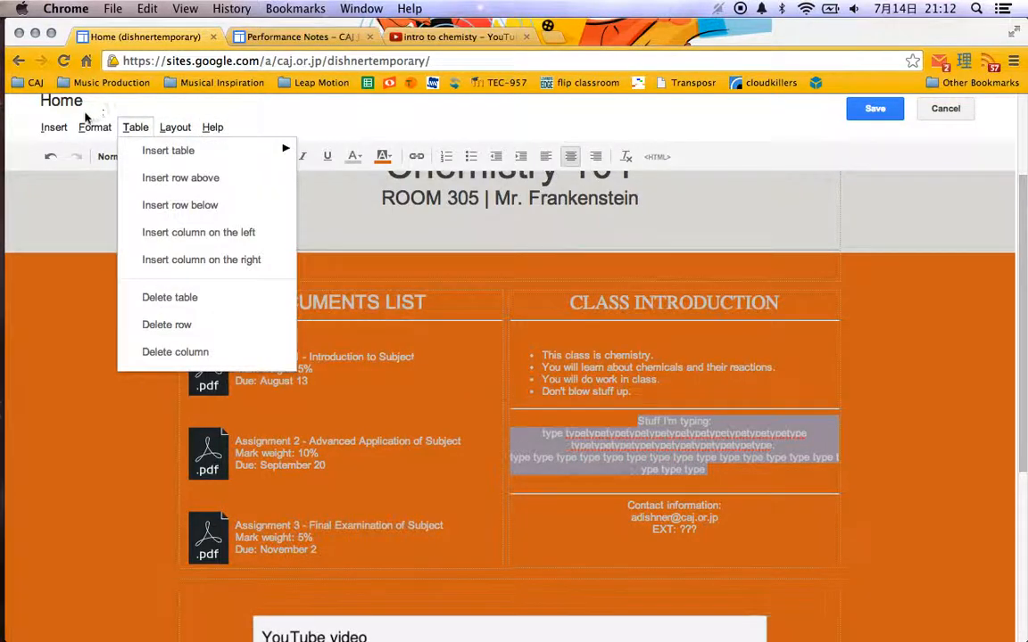
pyautogui.moveTo(64, 129)
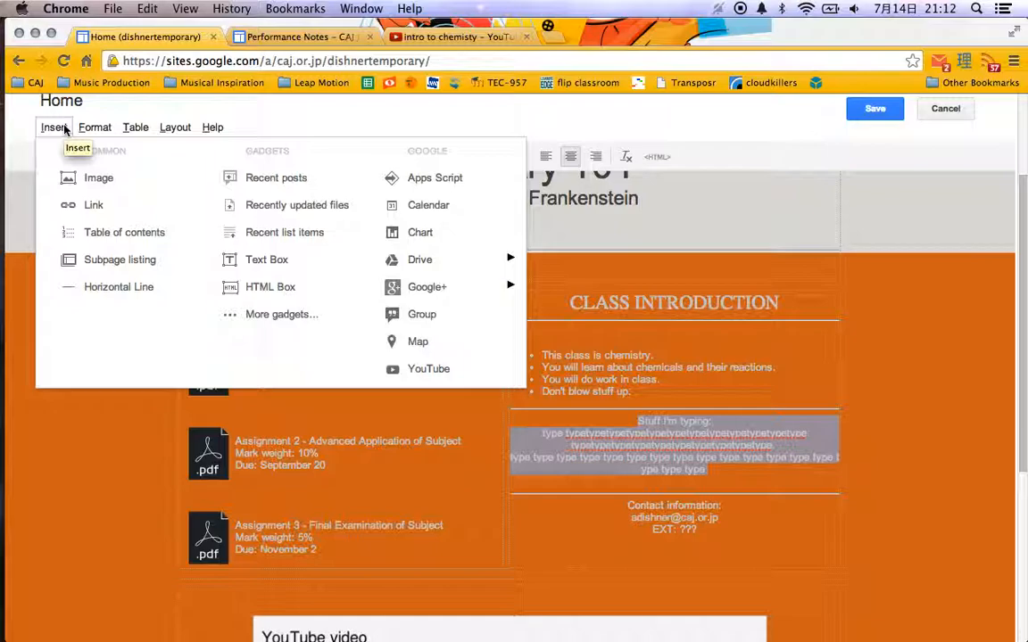
pyautogui.click(64, 129)
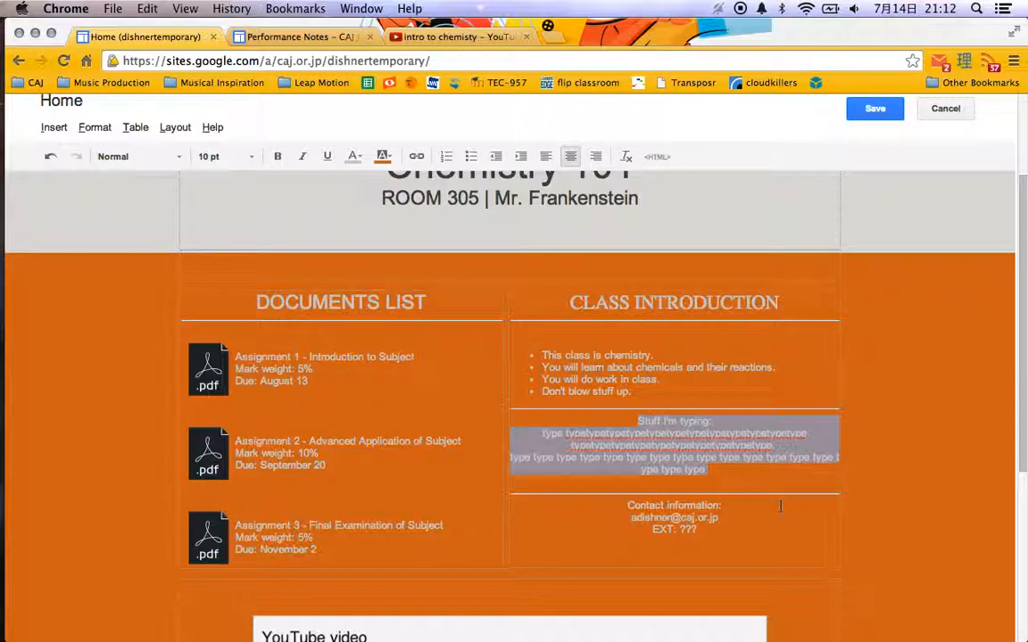
# Split the last run of "type" words into shorter lines with a line break, and save the home page.
pyautogui.click(837, 457)
pyautogui.press('BackSpace')
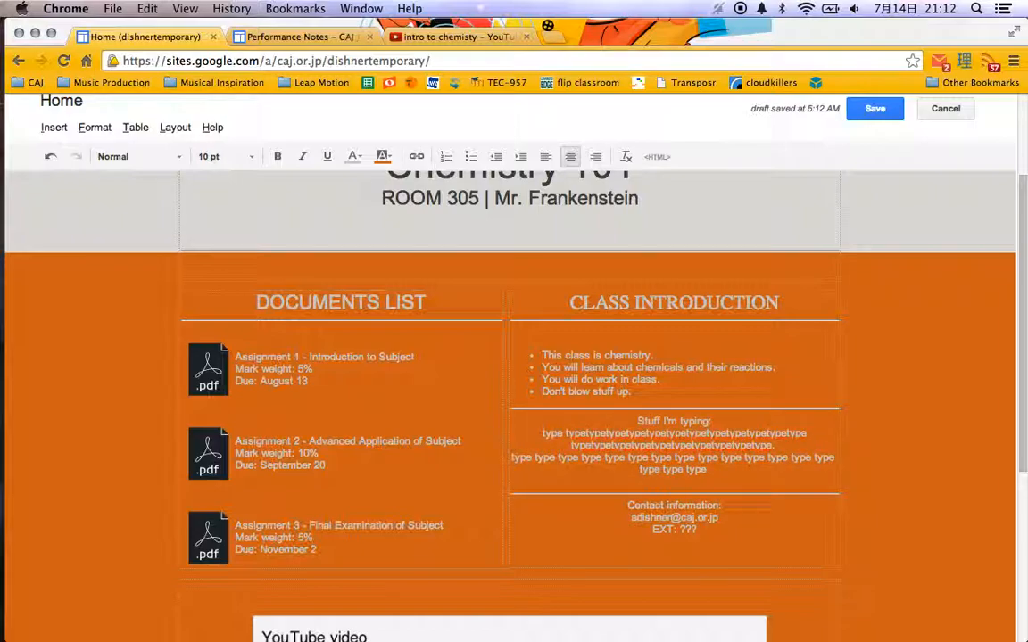
pyautogui.press('Return')
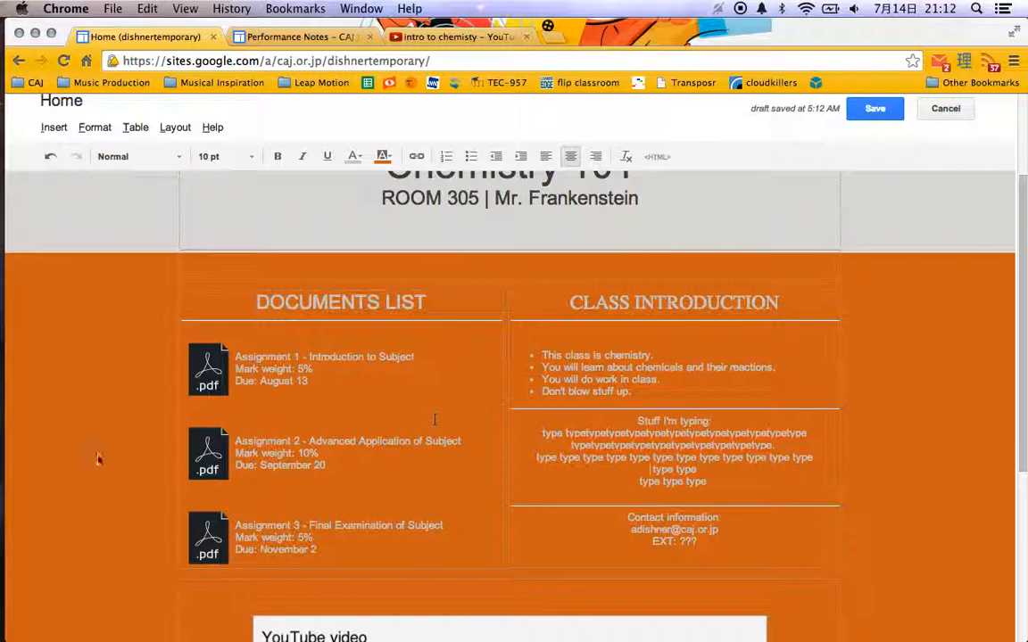
pyautogui.scroll(-6, 114, 420)
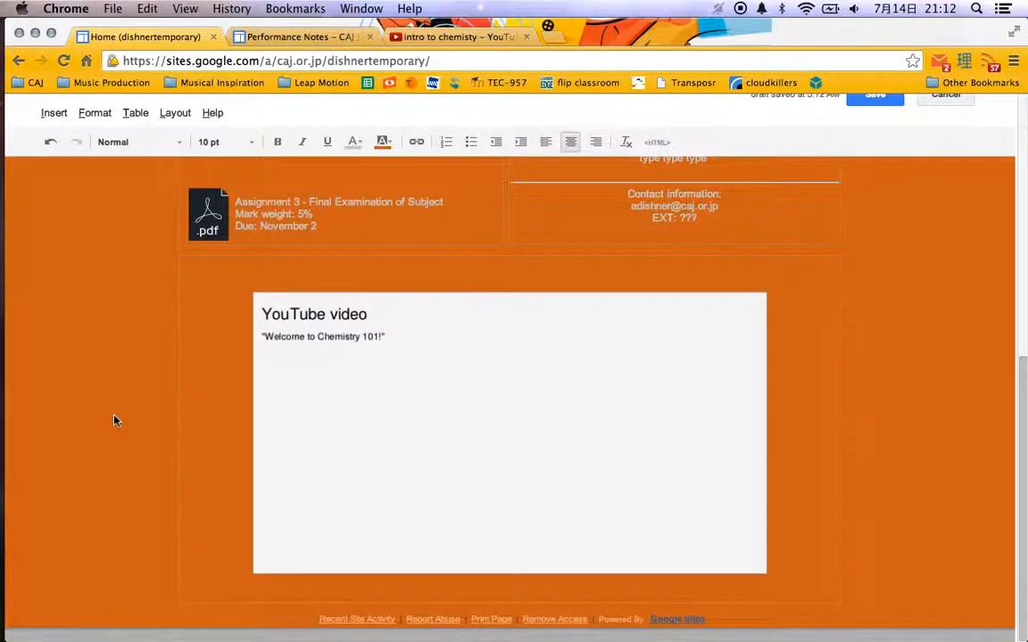
pyautogui.scroll(8, 114, 420)
pyautogui.click(873, 132)
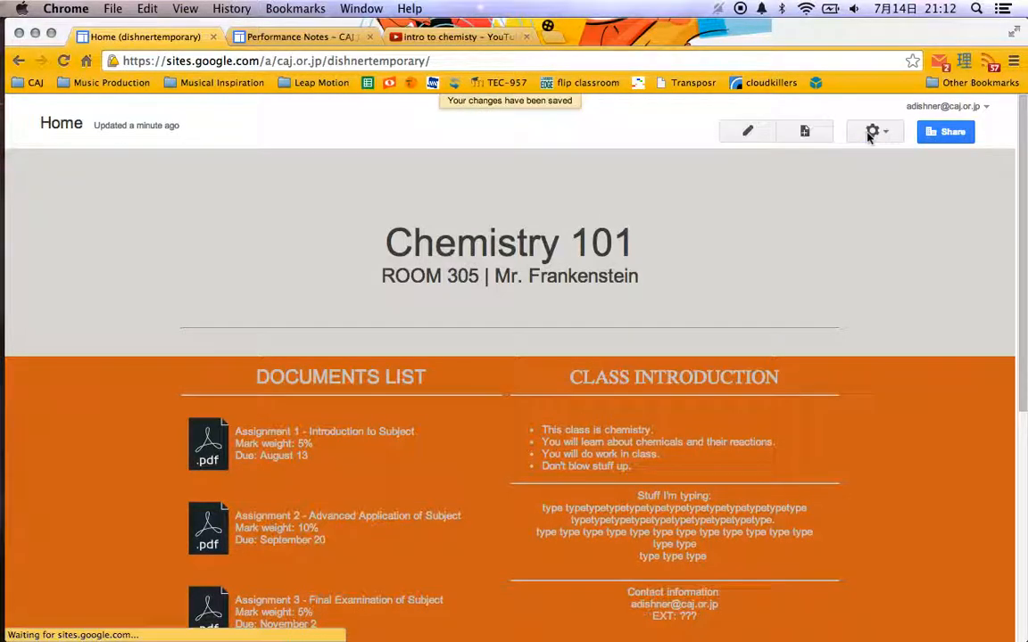
# Start a new page named "list of assignments" and bring up the page template choices.
pyautogui.click(803, 133)
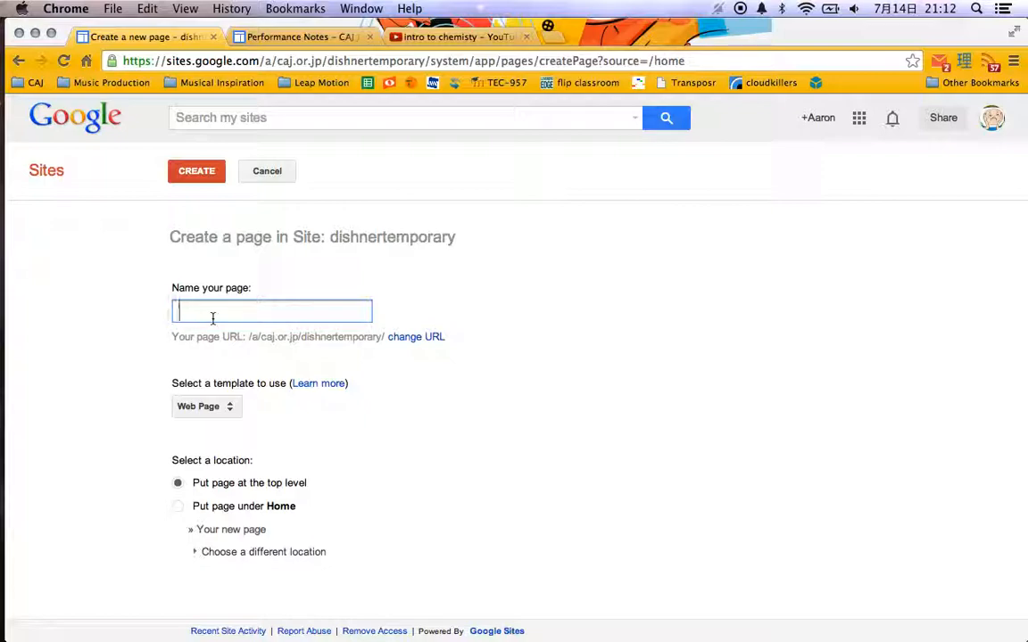
pyautogui.write('lis')
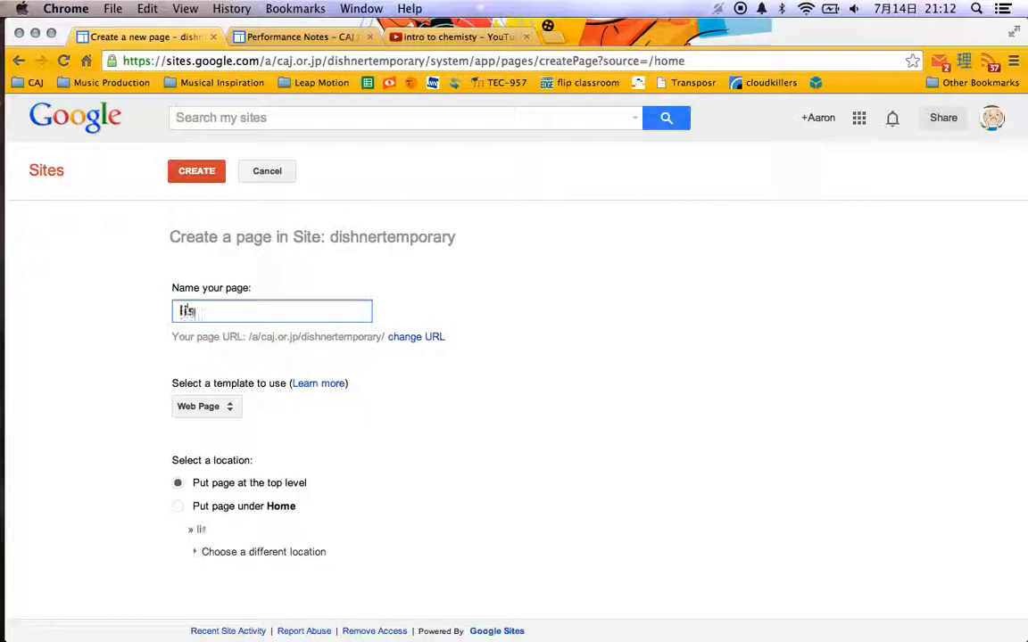
pyautogui.write('t of assignments')
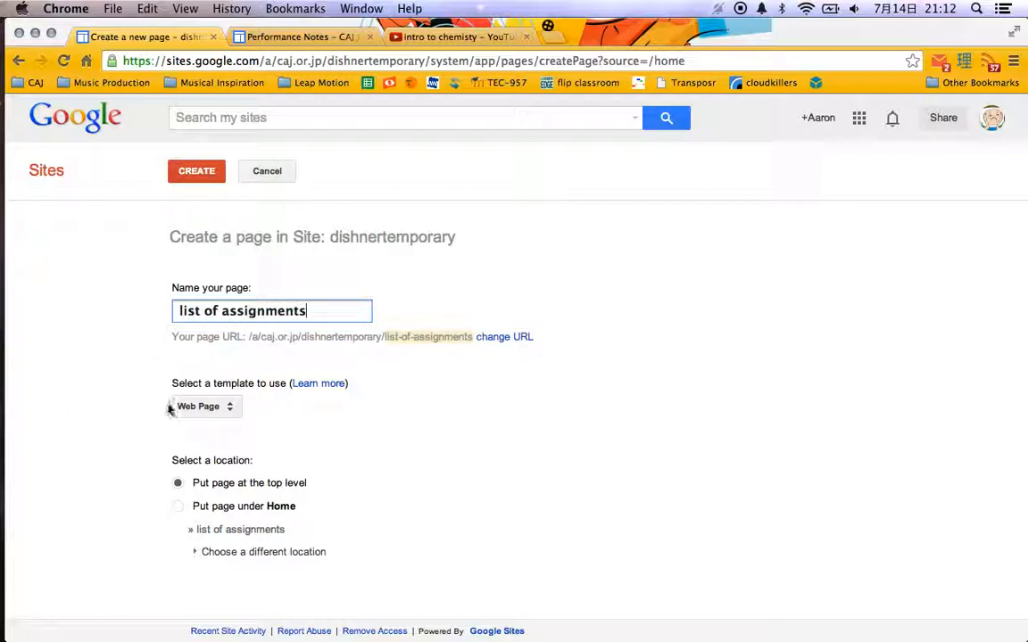
pyautogui.click(211, 410)
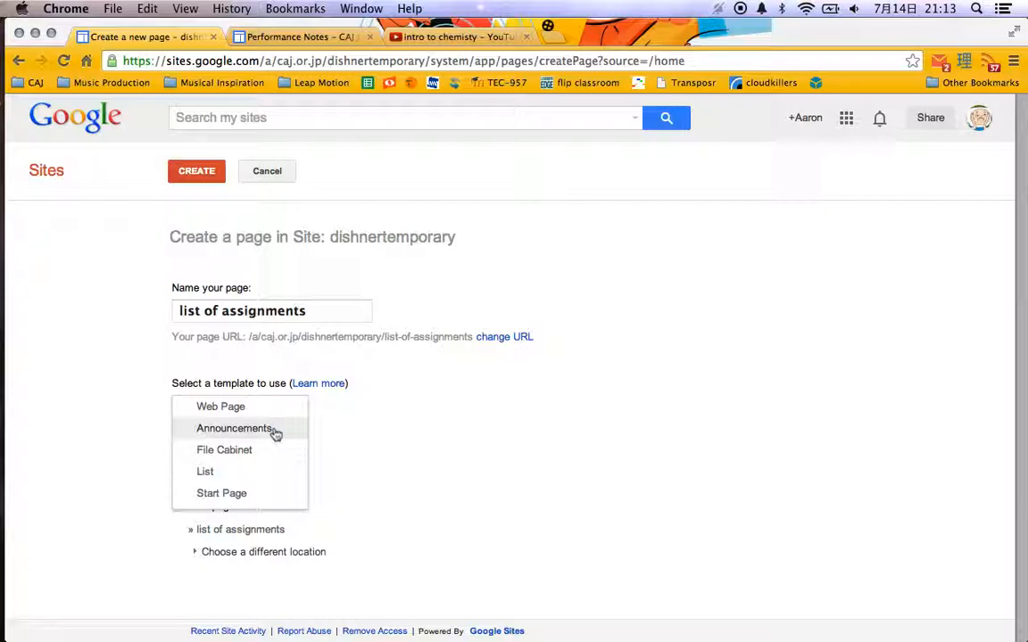
# Look through the Improv Notes (Blog) page of the CAJ Jazz Ensemble site, close the YouTube video, and return to the page creation form.
pyautogui.hotkey('ctrl', 'Tab')
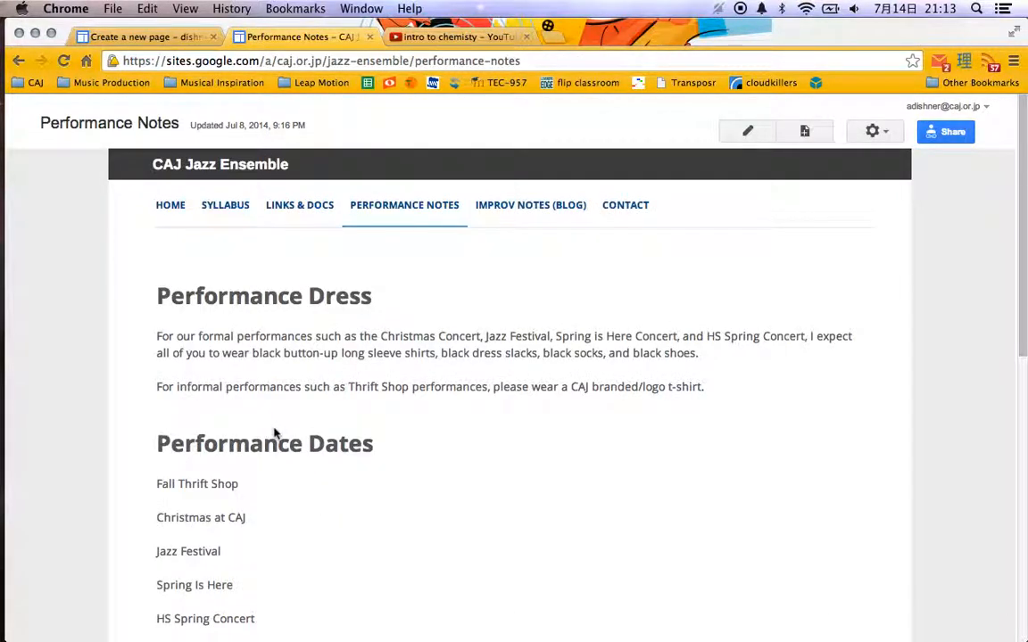
pyautogui.click(544, 214)
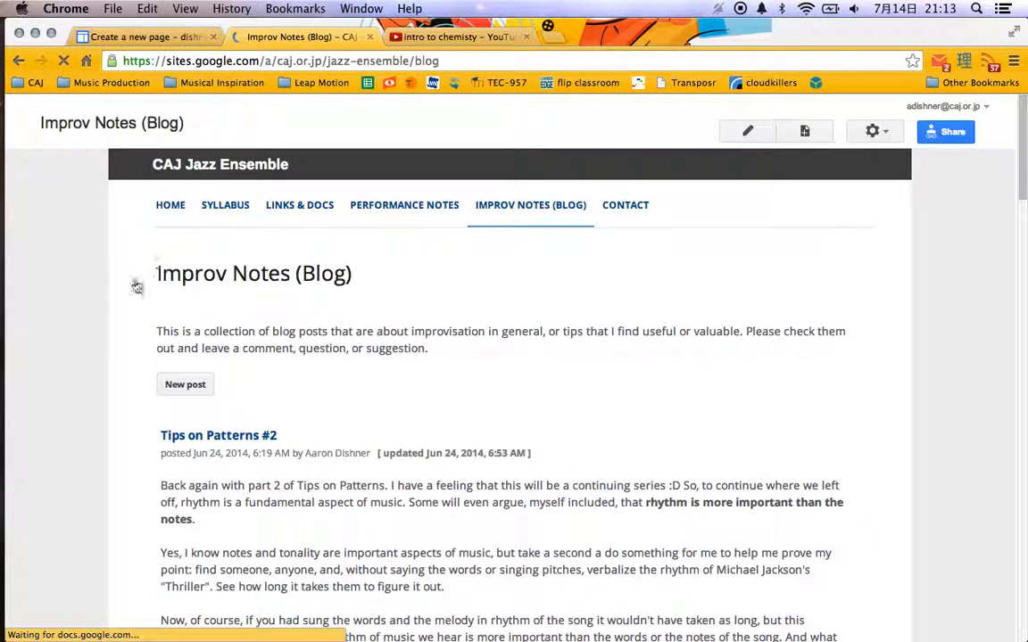
pyautogui.scroll(-3, 92, 350)
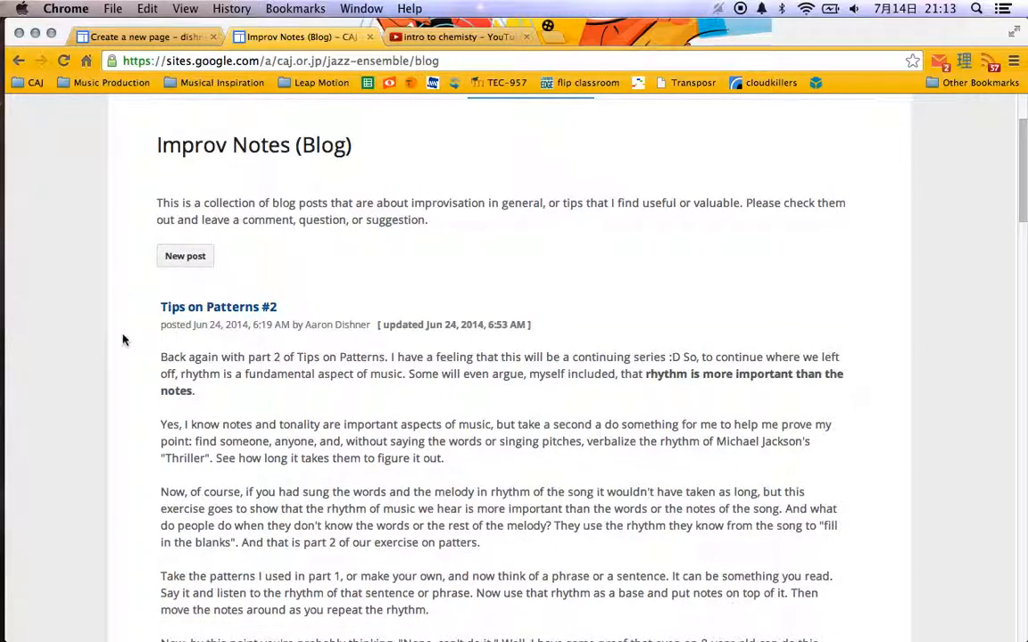
pyautogui.scroll(-5, 122, 339)
pyautogui.scroll(2, 124, 339)
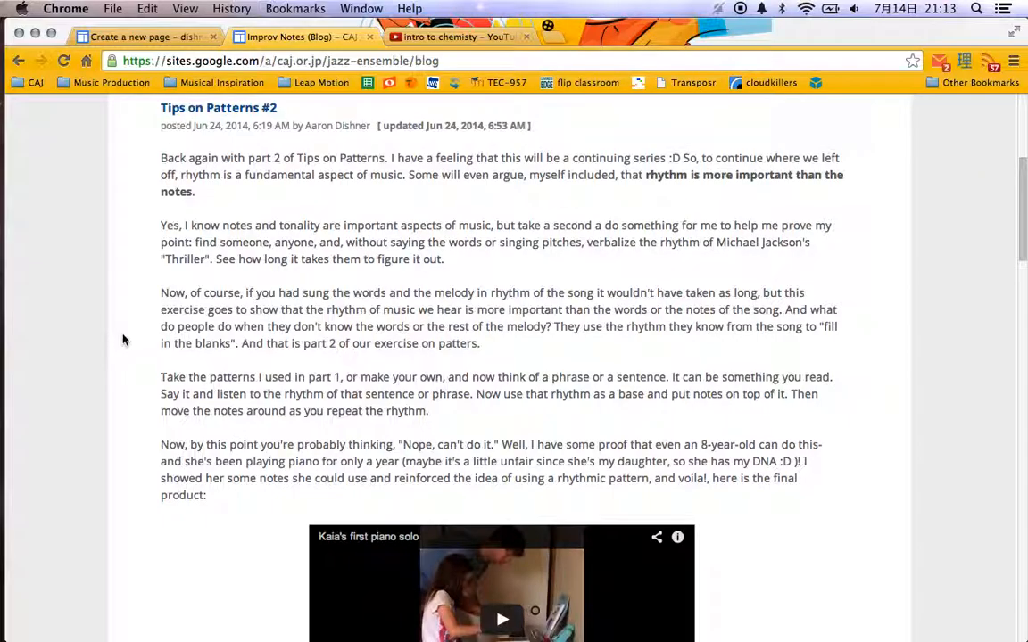
pyautogui.scroll(2, 124, 339)
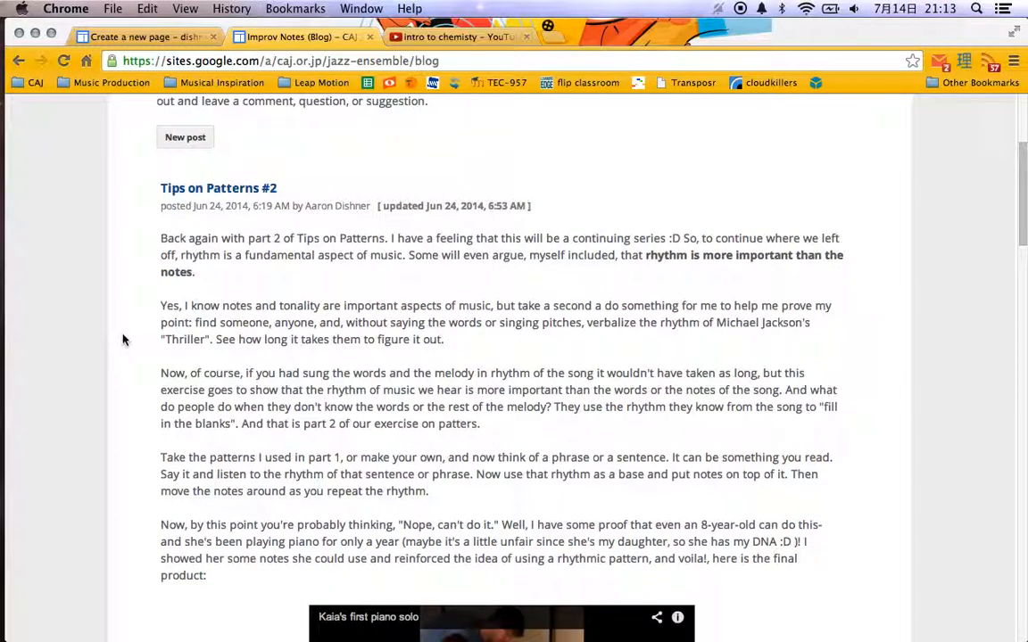
pyautogui.hotkey('ctrl', 'Tab')
pyautogui.press('super+alt+Left')
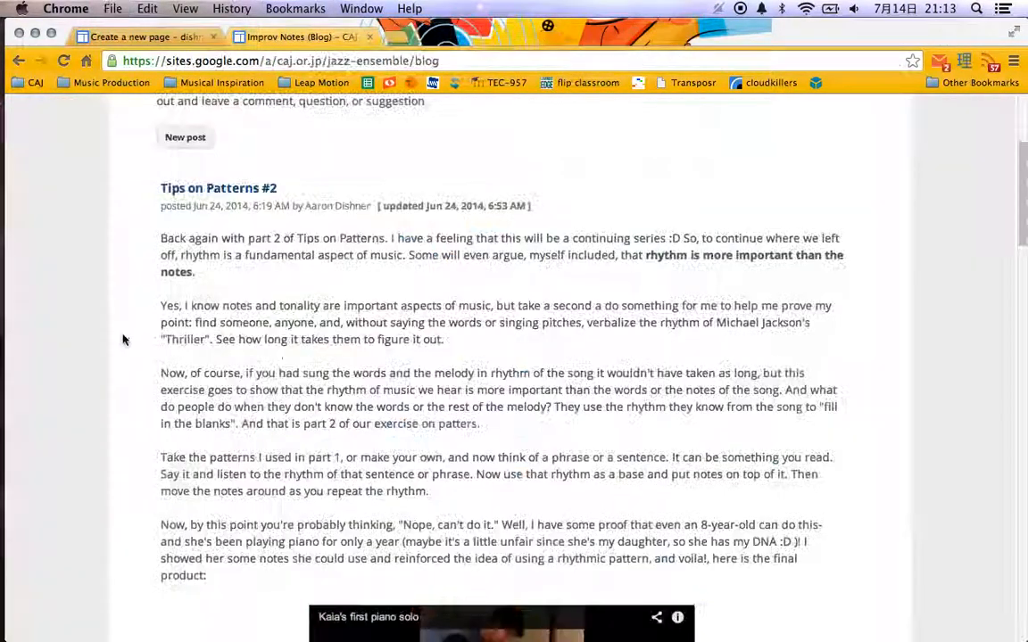
pyautogui.press('super+alt+Left')
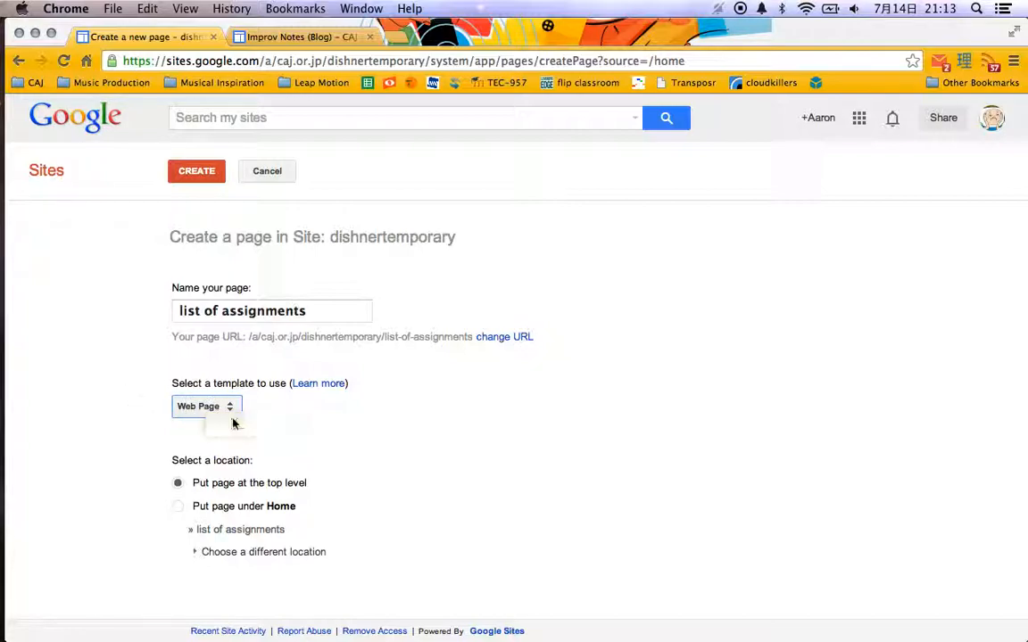
# Choose the List template for the "list of assignments" page and create it at the top level.
pyautogui.click(215, 408)
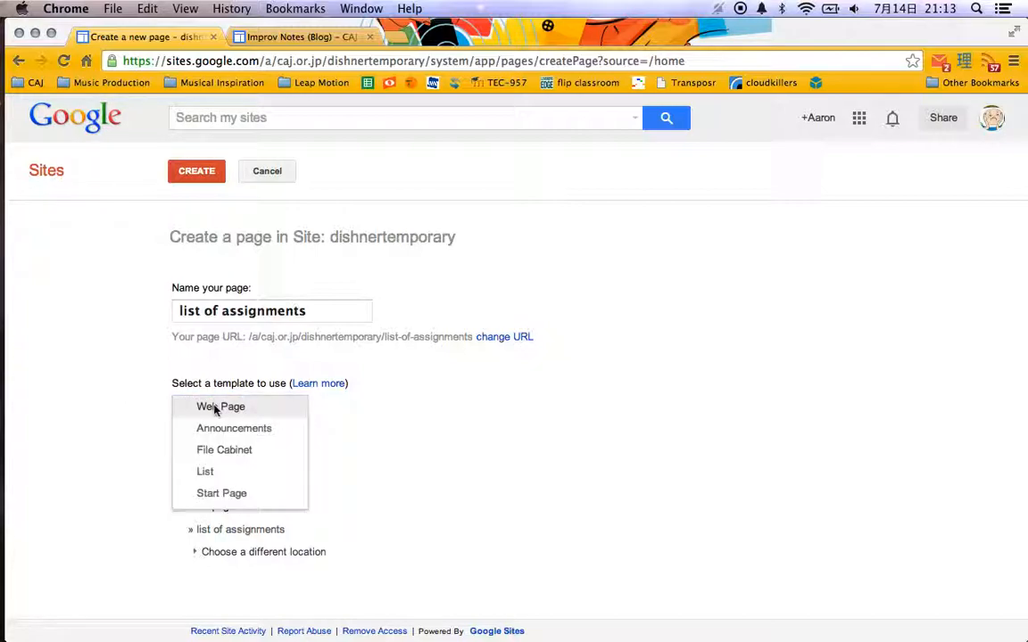
pyautogui.click(227, 472)
pyautogui.scroll(-1, 131, 500)
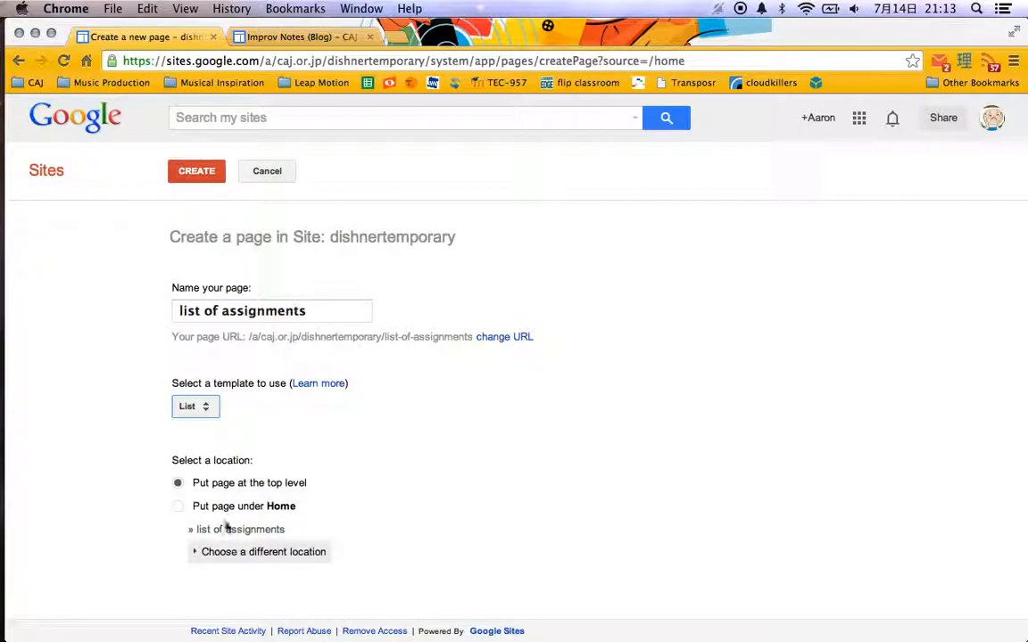
pyautogui.click(202, 180)
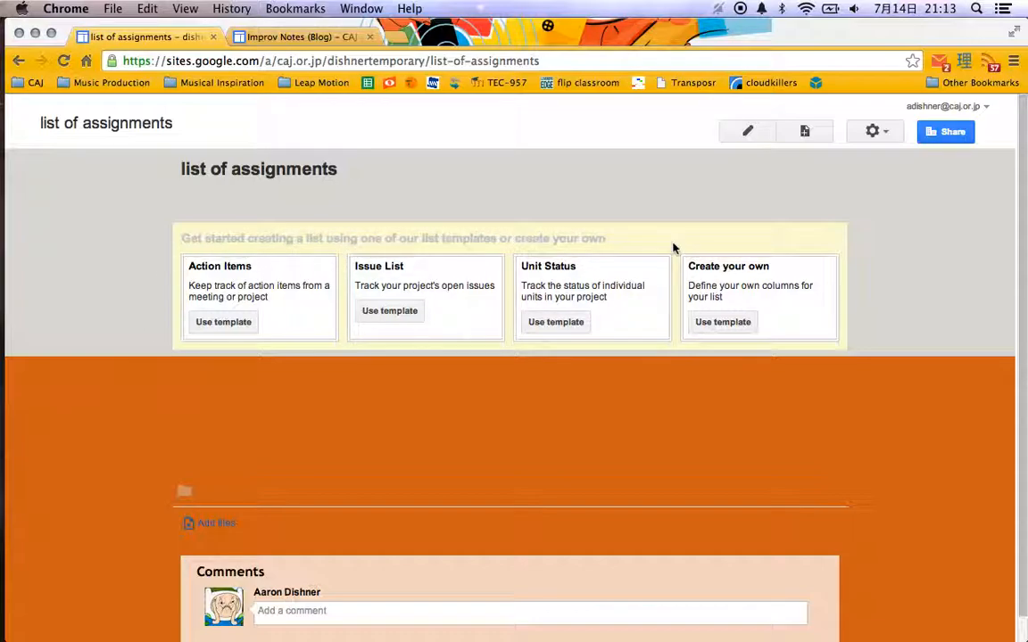
# Start a custom list with its own columns, add a second column, and name the first one "First Quarter".
pyautogui.click(725, 326)
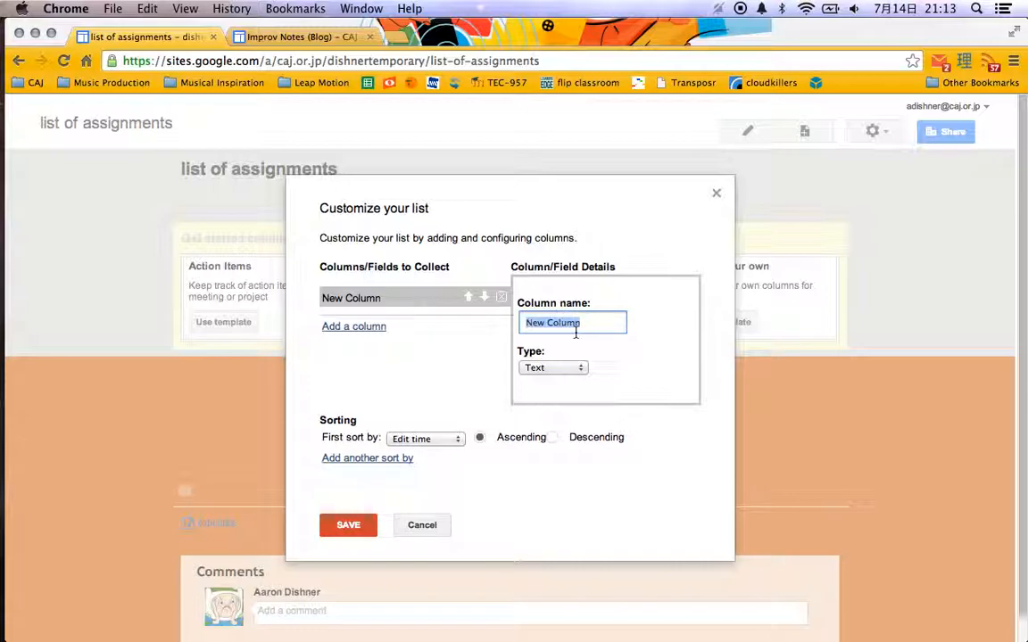
pyautogui.click(344, 327)
pyautogui.click(361, 302)
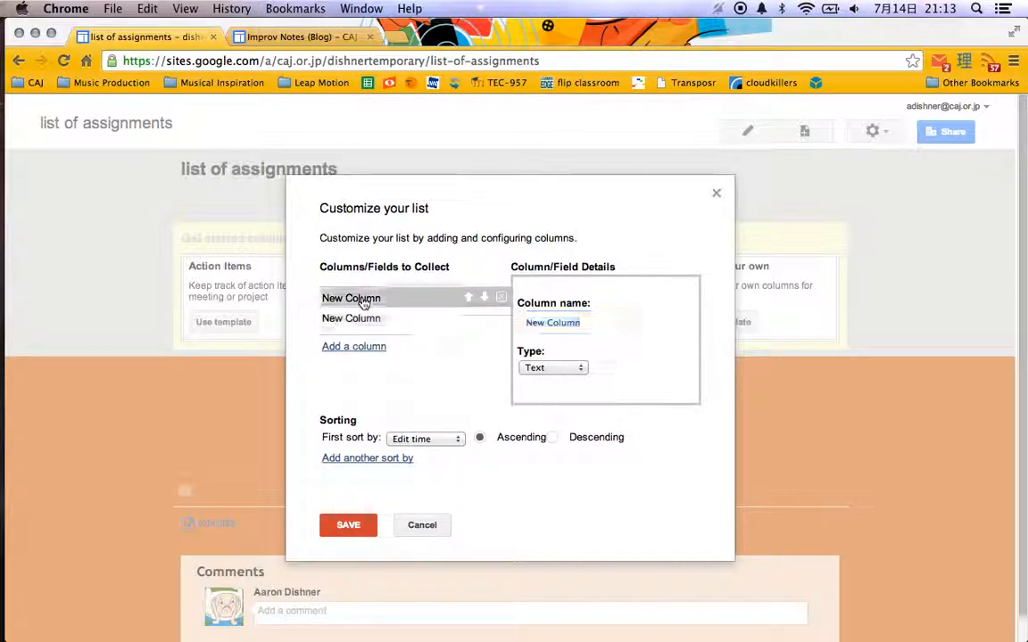
pyautogui.tripleClick(528, 320)
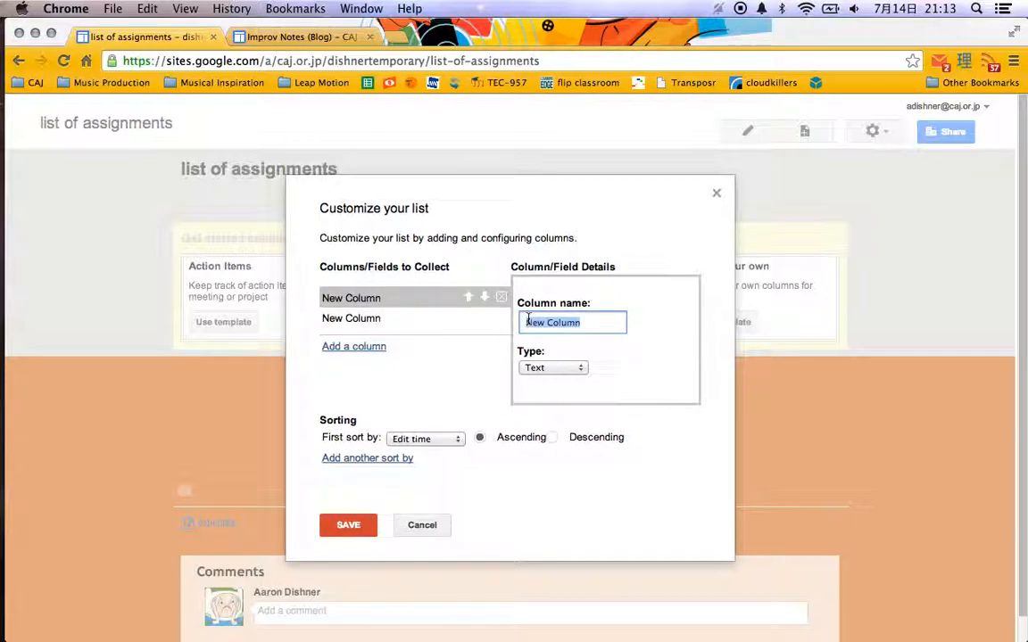
pyautogui.write('First Quarter')
# Name the list's second column "Second Quarter".
pyautogui.click(413, 326)
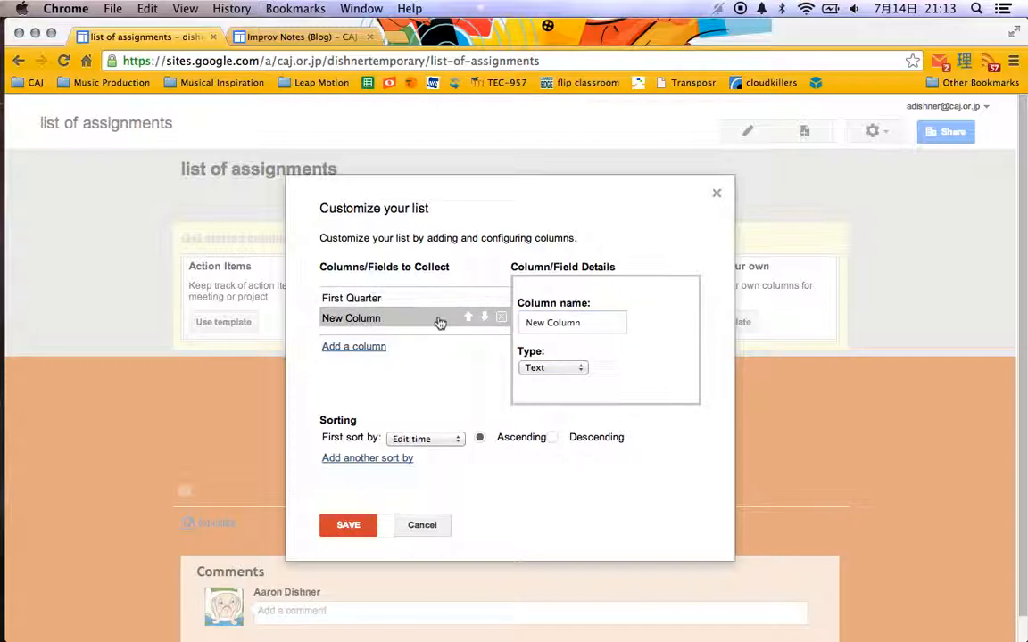
pyautogui.tripleClick(550, 323)
pyautogui.write('Second Quarter')
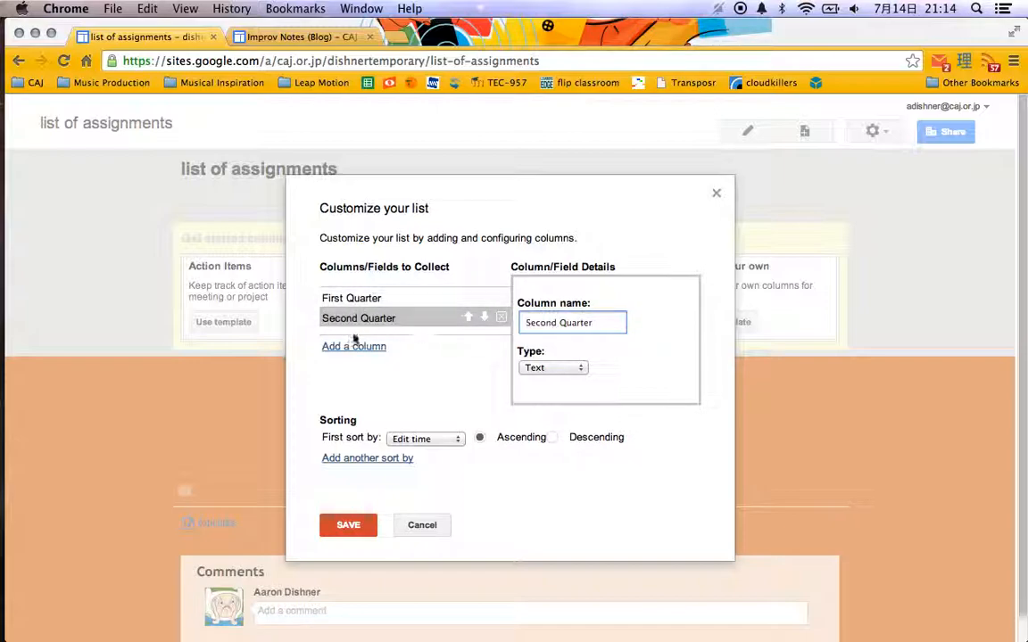
# Add two more text columns to the list, named "Third Quarter" and "Fourth Quarter".
pyautogui.click(355, 344)
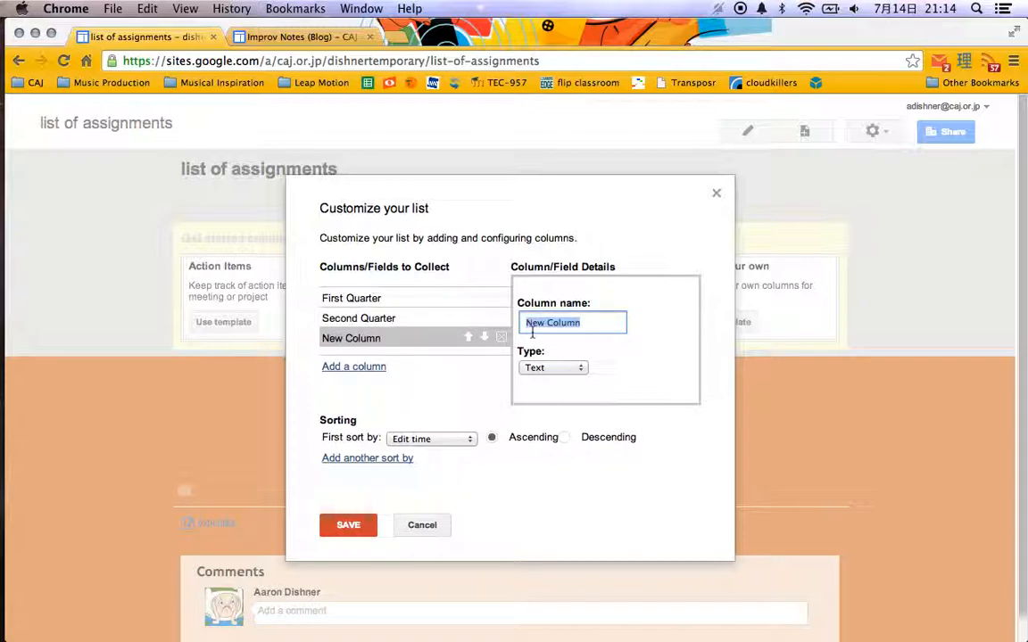
pyautogui.write('Third Quar')
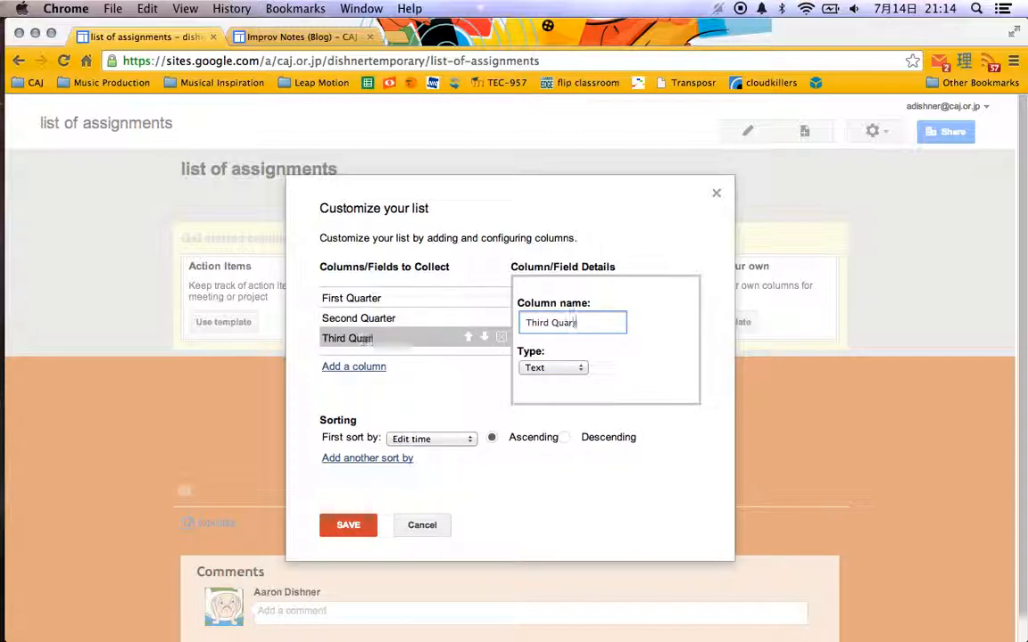
pyautogui.write('ter')
pyautogui.click(353, 366)
pyautogui.write('Fourth Quarter')
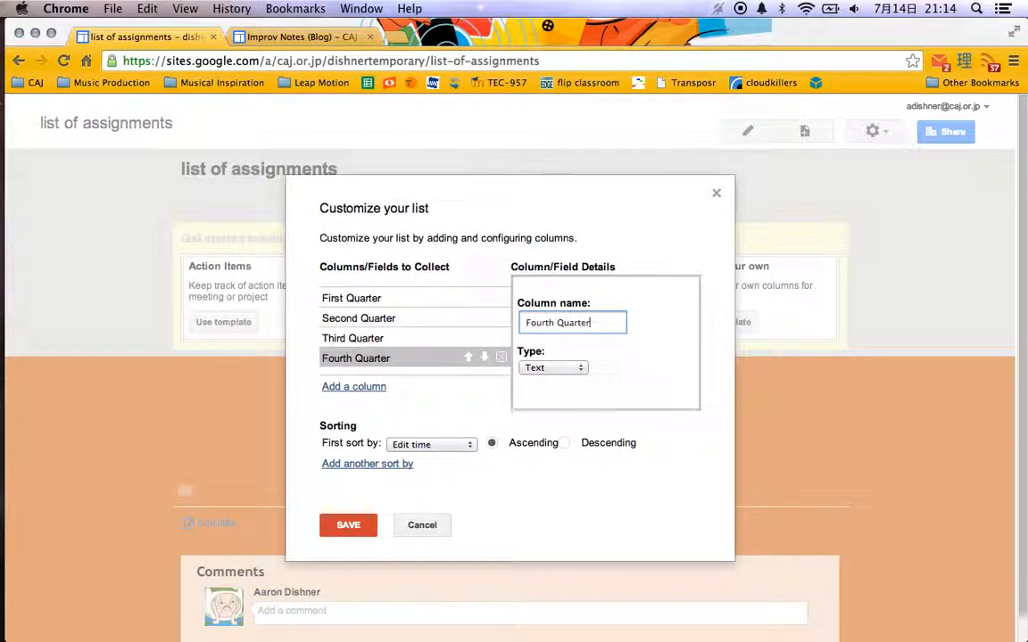
# Sort the list first by Create time in ascending order and save the list setup.
pyautogui.click(468, 447)
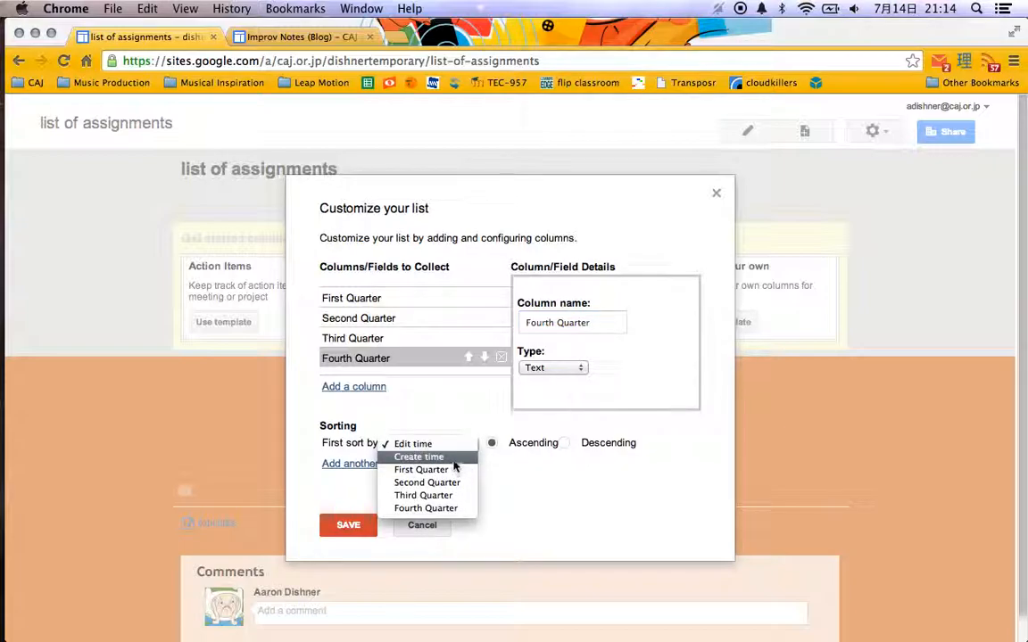
pyautogui.click(456, 459)
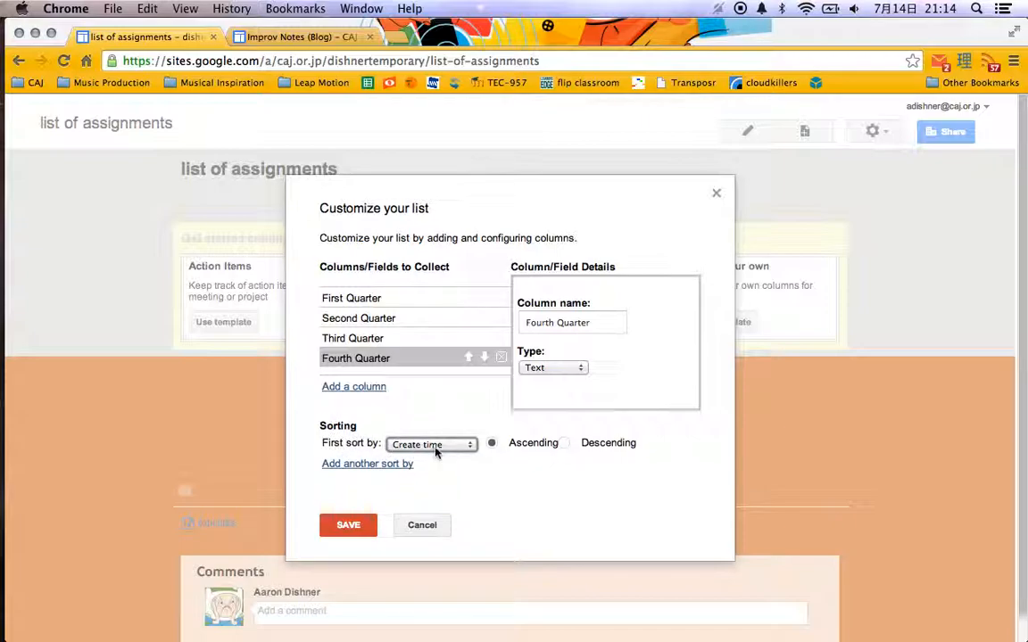
pyautogui.click(434, 444)
pyautogui.click(438, 430)
pyautogui.click(437, 444)
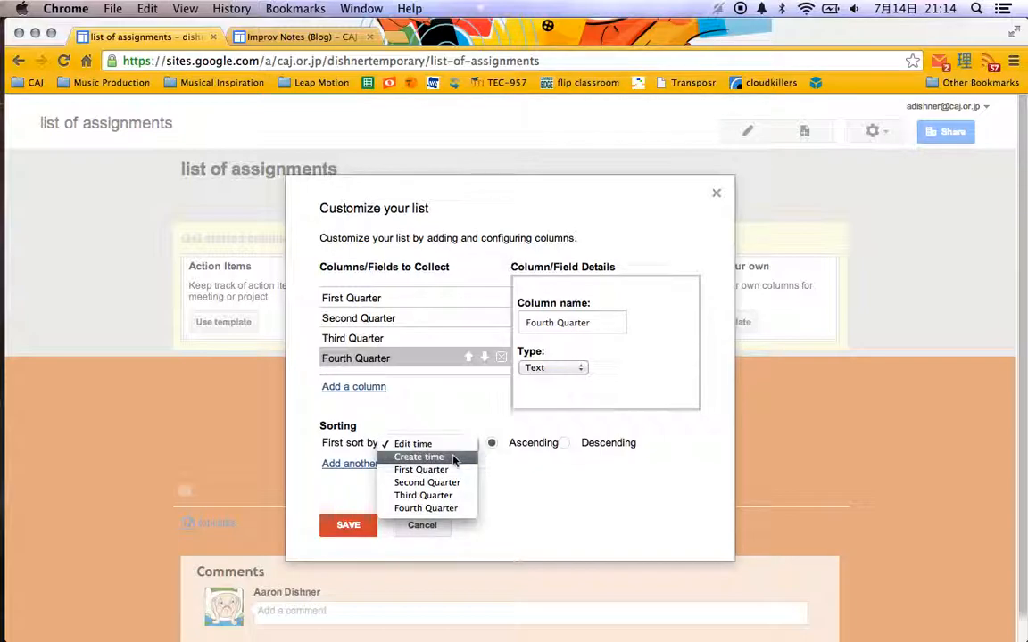
pyautogui.click(452, 459)
pyautogui.click(449, 445)
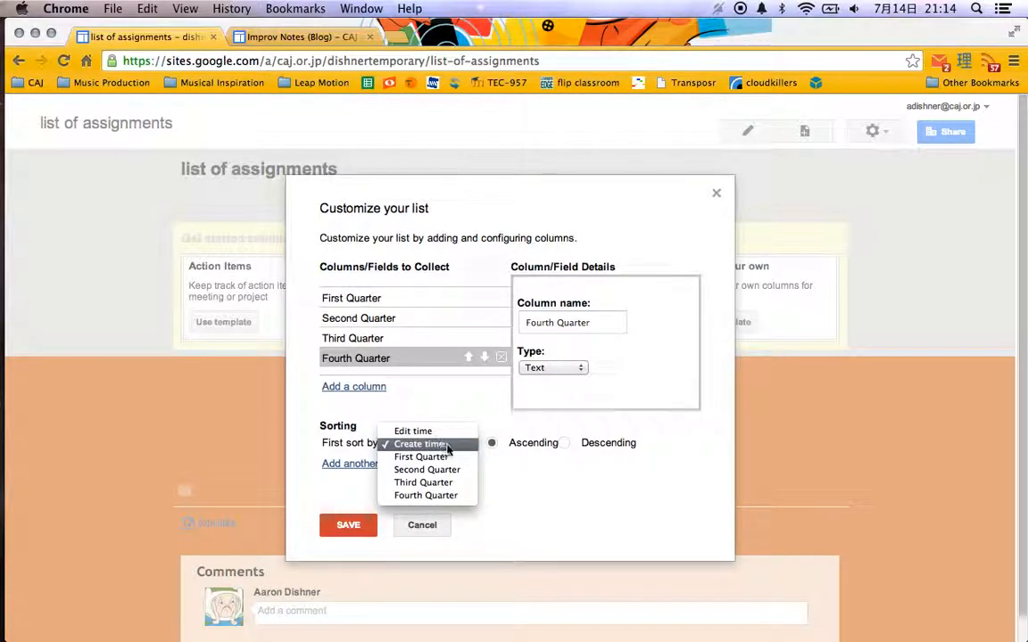
pyautogui.click(448, 446)
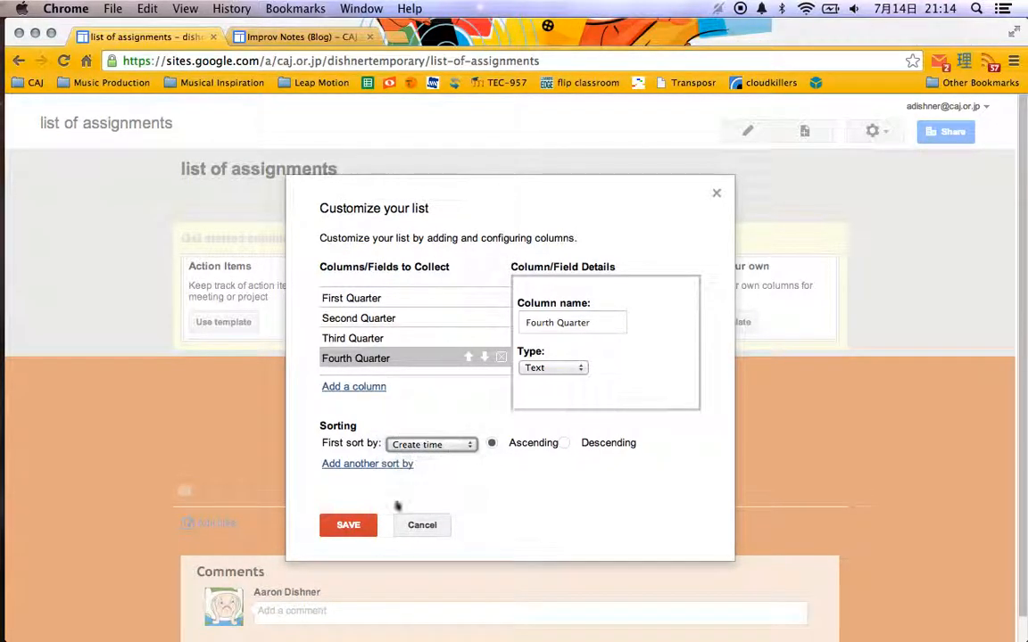
pyautogui.click(348, 526)
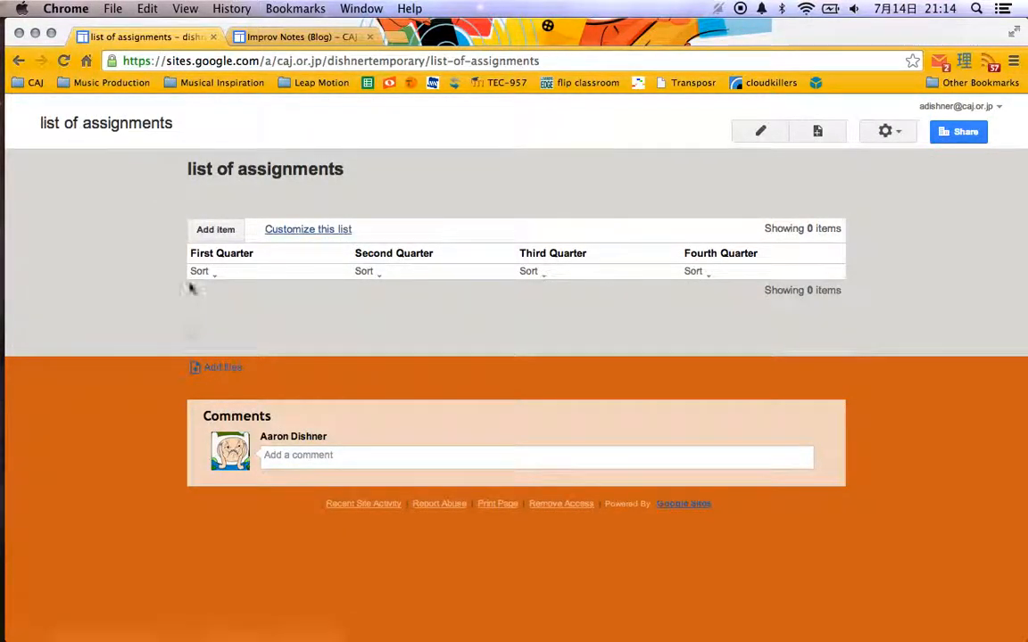
# Start a new list item and enter "periodic table, carbon, carbon dioxide" for First Quarter.
pyautogui.click(212, 232)
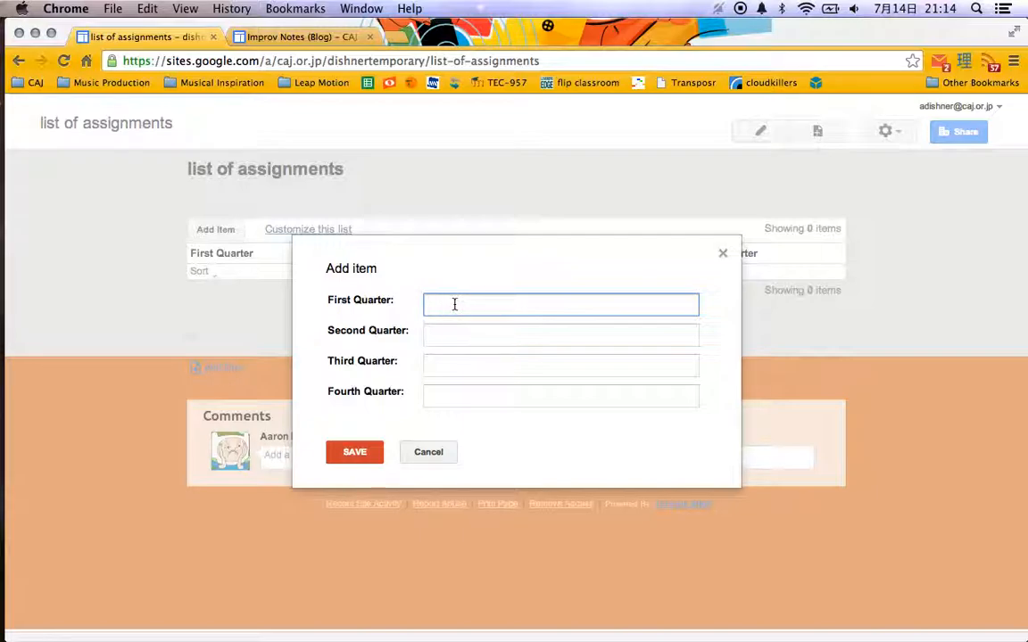
pyautogui.write('periodic table, carbon, carbon dioxide')
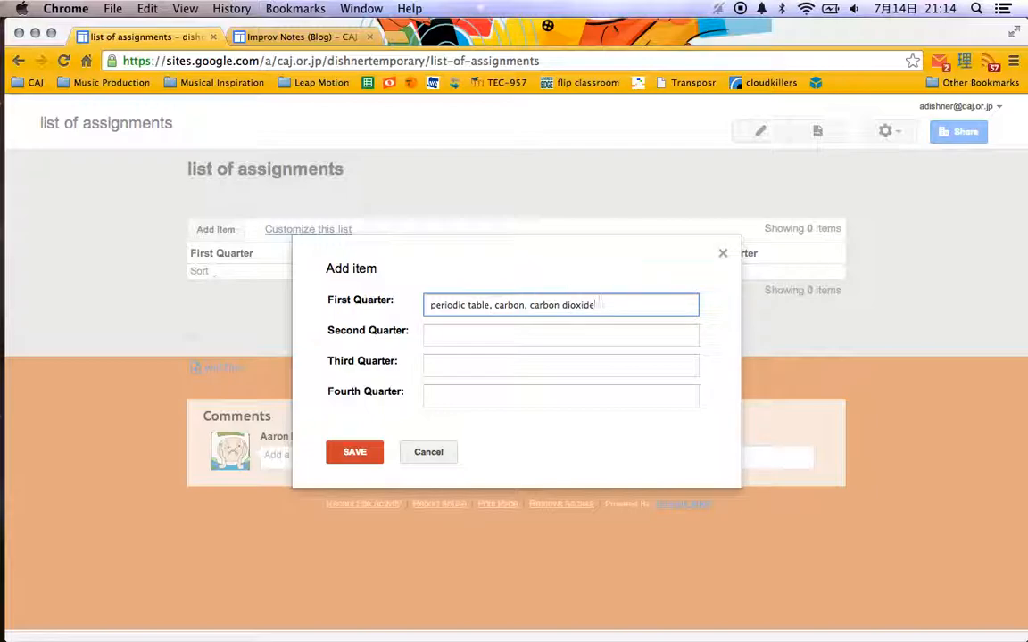
pyautogui.press('Tab')
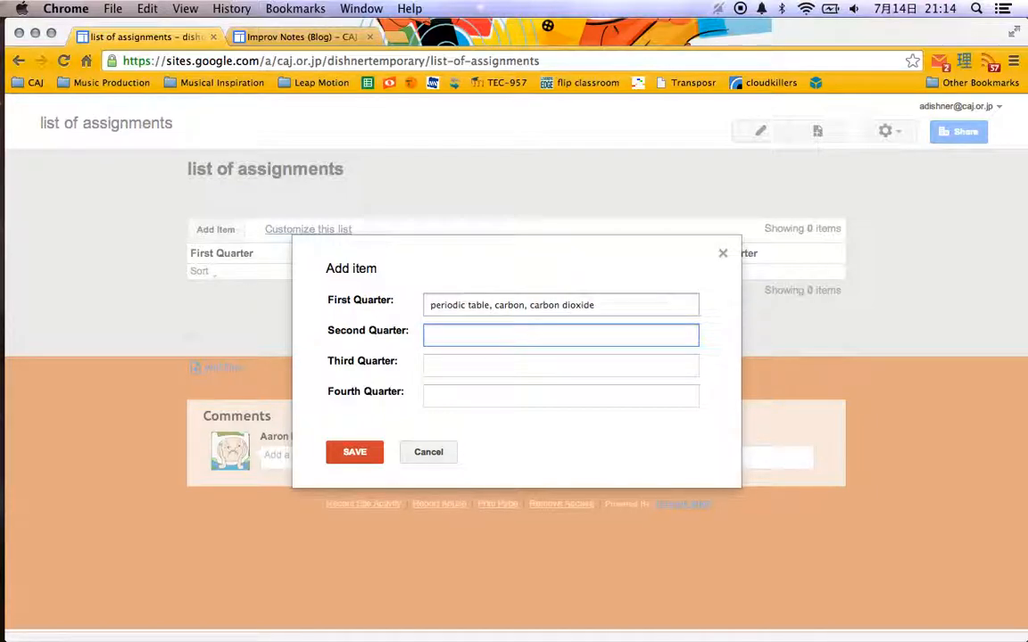
# Enter "first semester test, zinc" for the item's Second Quarter.
pyautogui.write('second')
pyautogui.press('super+a')
pyautogui.write('se')
pyautogui.press('BackSpace')
pyautogui.press('BackSpace')
pyautogui.write('first semester')
pyautogui.press('Tab')
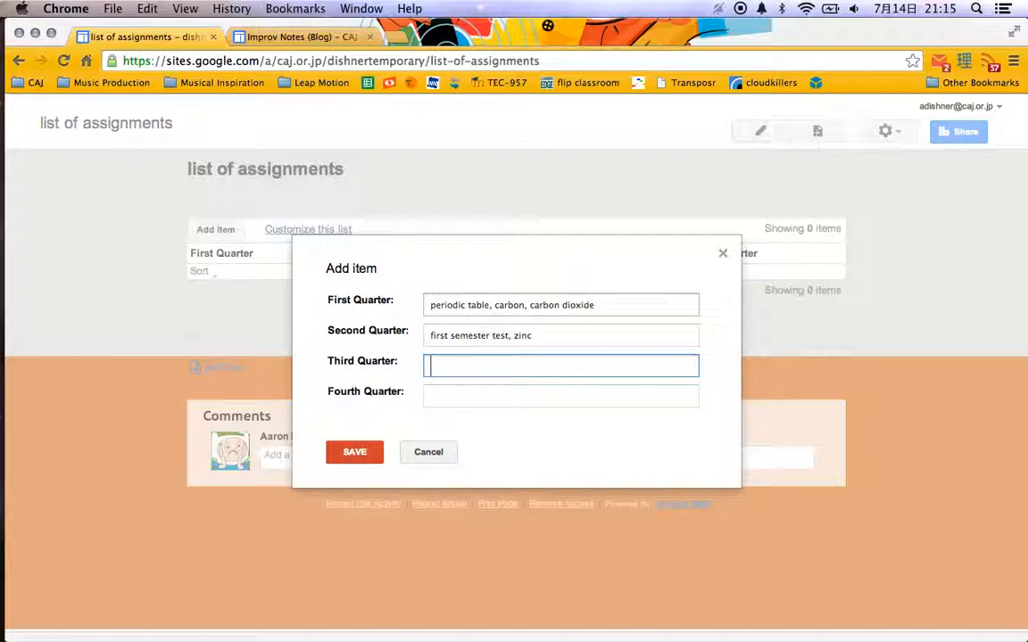
# Enter "mercury" for Third Quarter and "iron" for Fourth Quarter, and save the list item.
pyautogui.write('ry')
pyautogui.press('Tab')
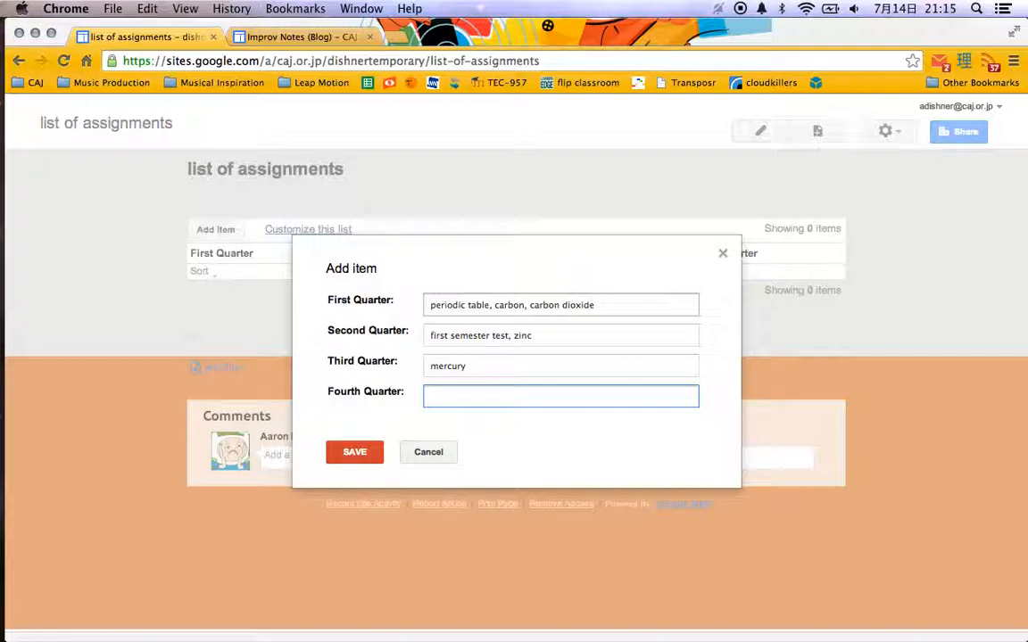
pyautogui.write('mod')
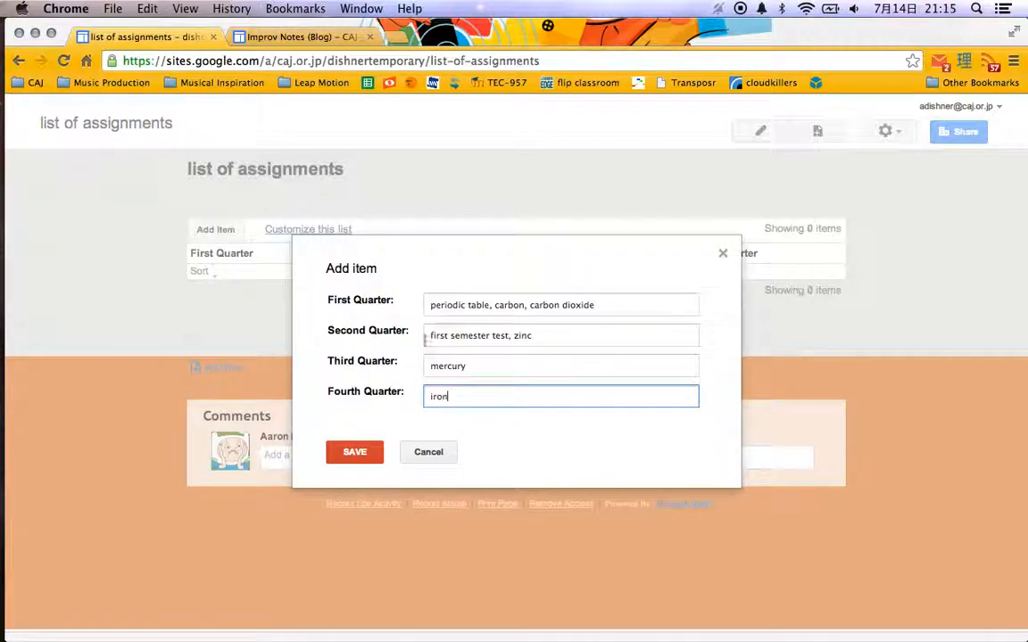
pyautogui.click(355, 452)
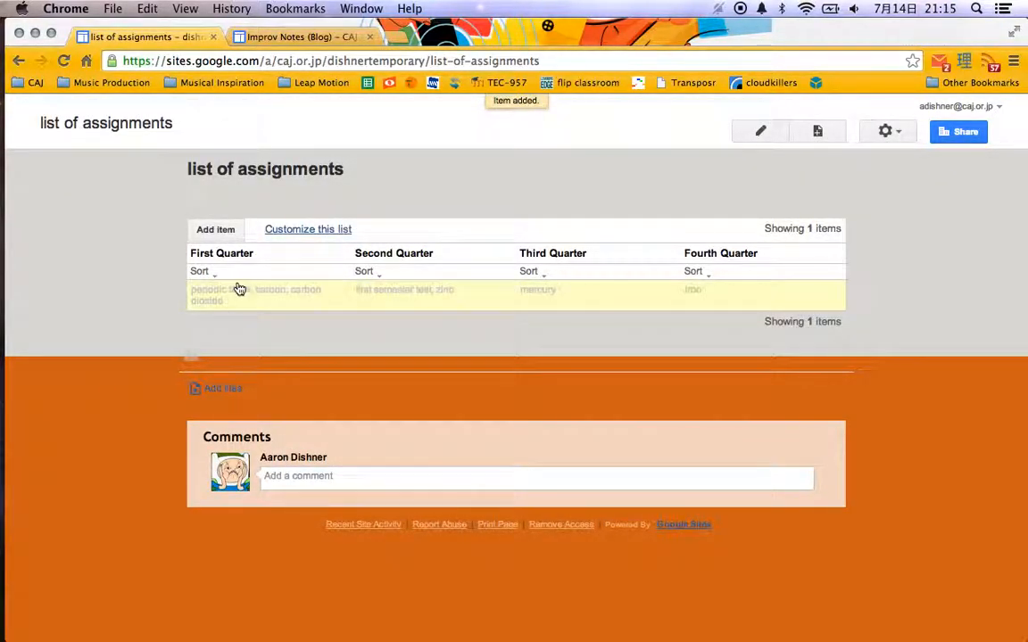
# Look over the saved list item's fields and the page editor's layout, formatting and insert options.
pyautogui.click(234, 304)
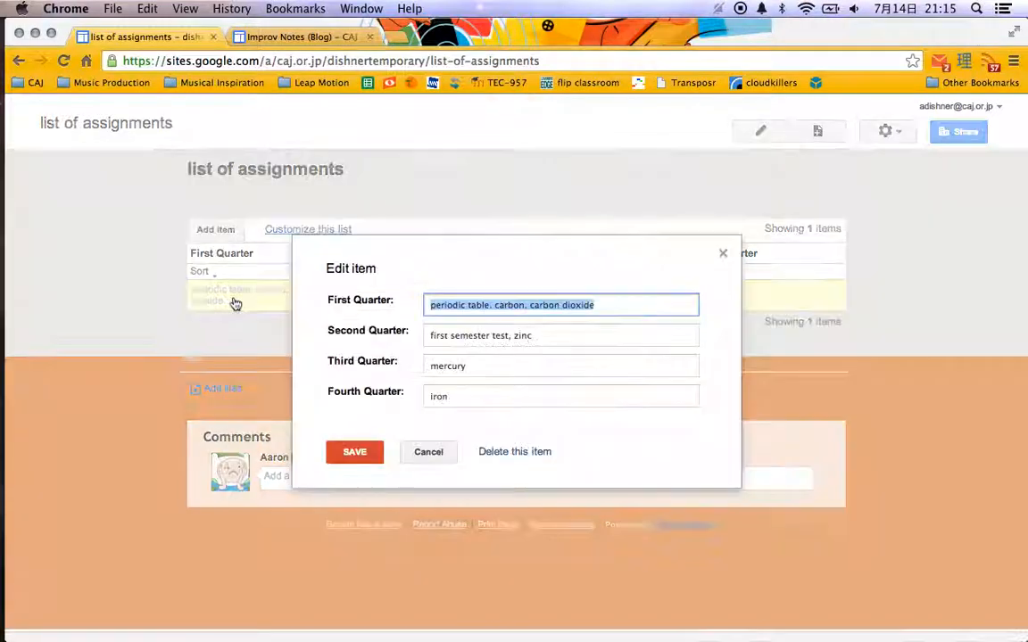
pyautogui.click(430, 451)
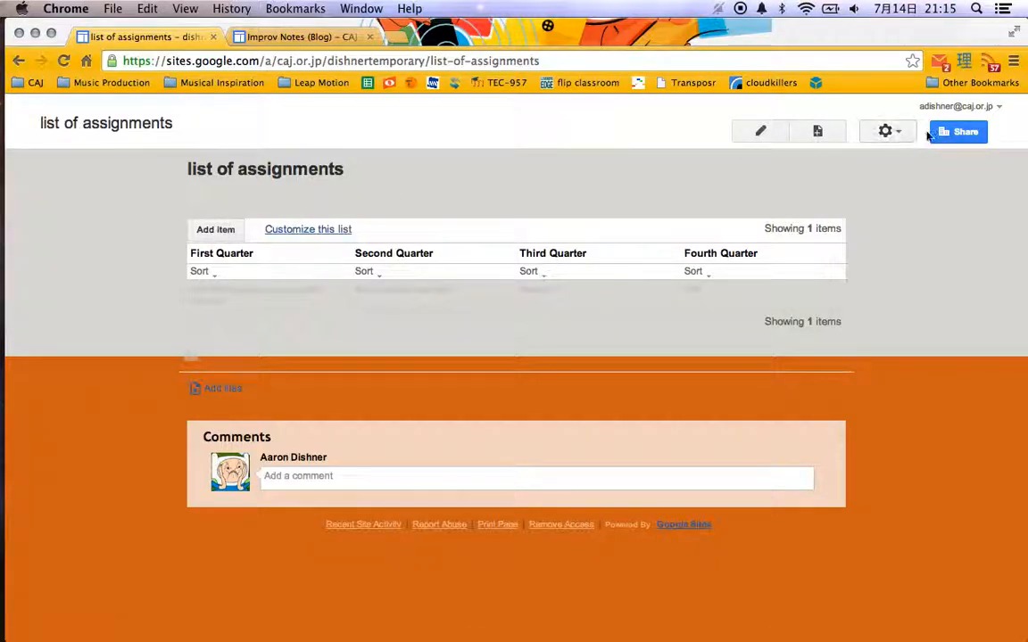
pyautogui.click(773, 133)
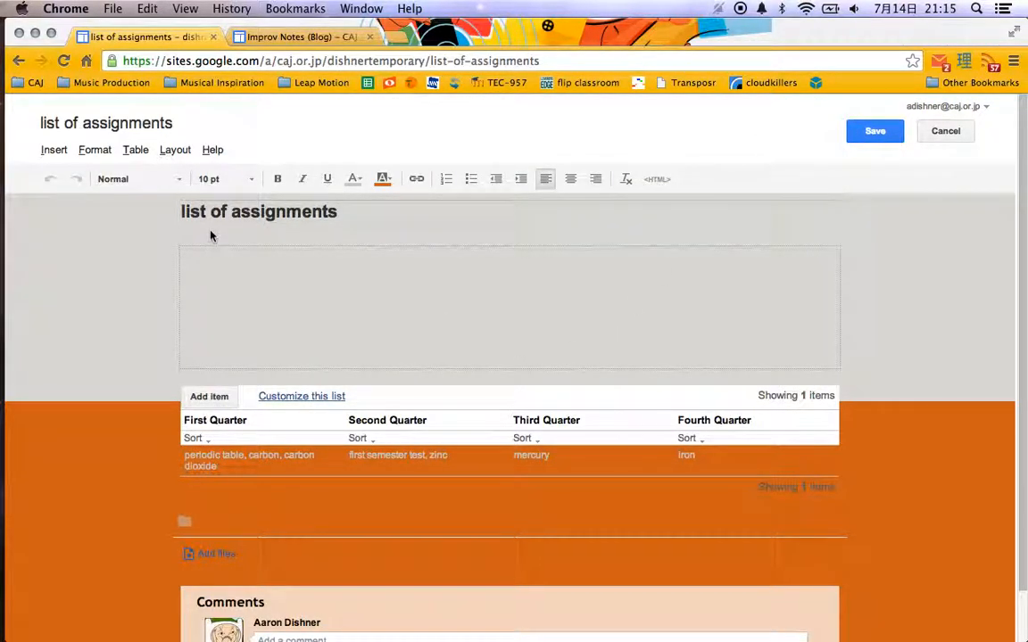
pyautogui.click(159, 150)
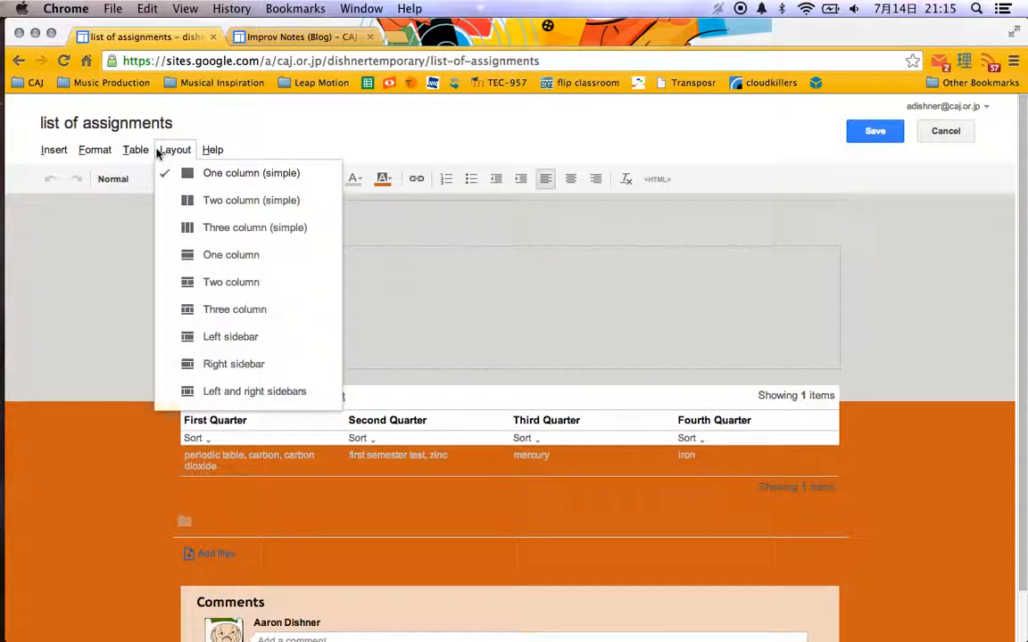
pyautogui.moveTo(98, 150)
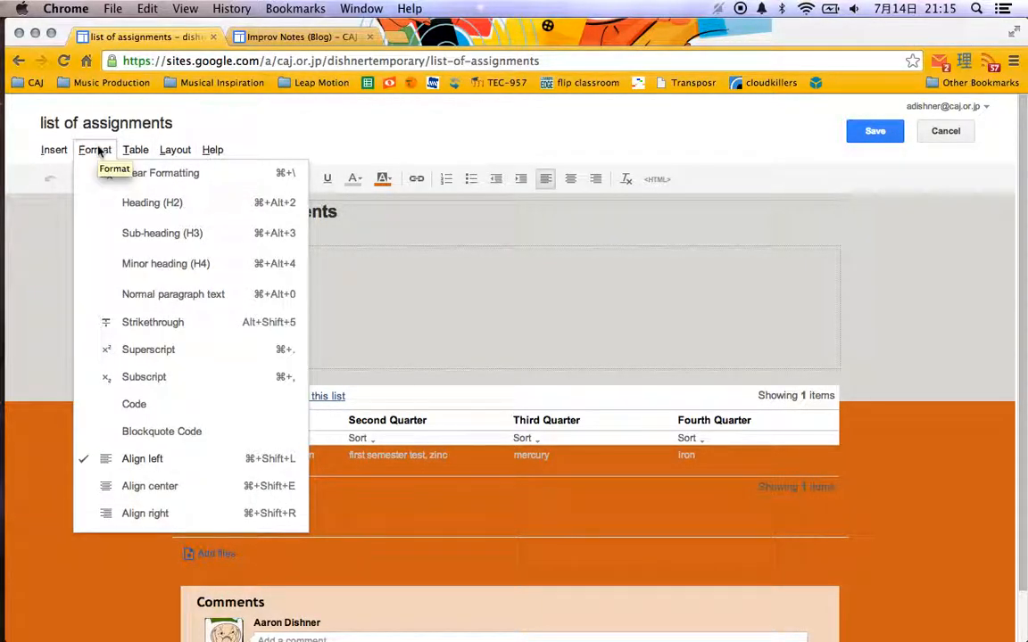
pyautogui.moveTo(52, 152)
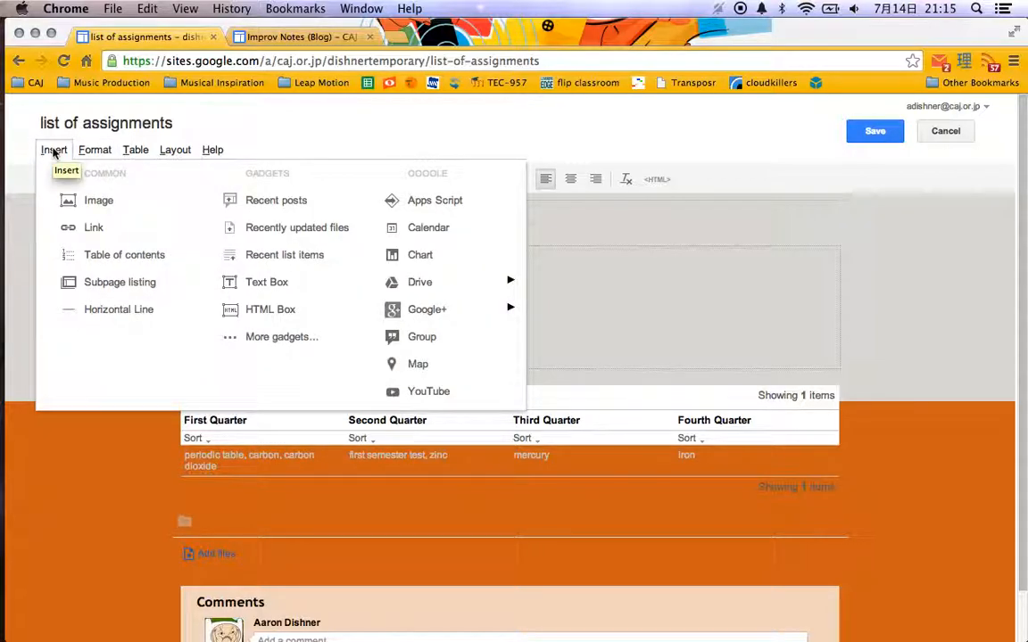
pyautogui.click(52, 152)
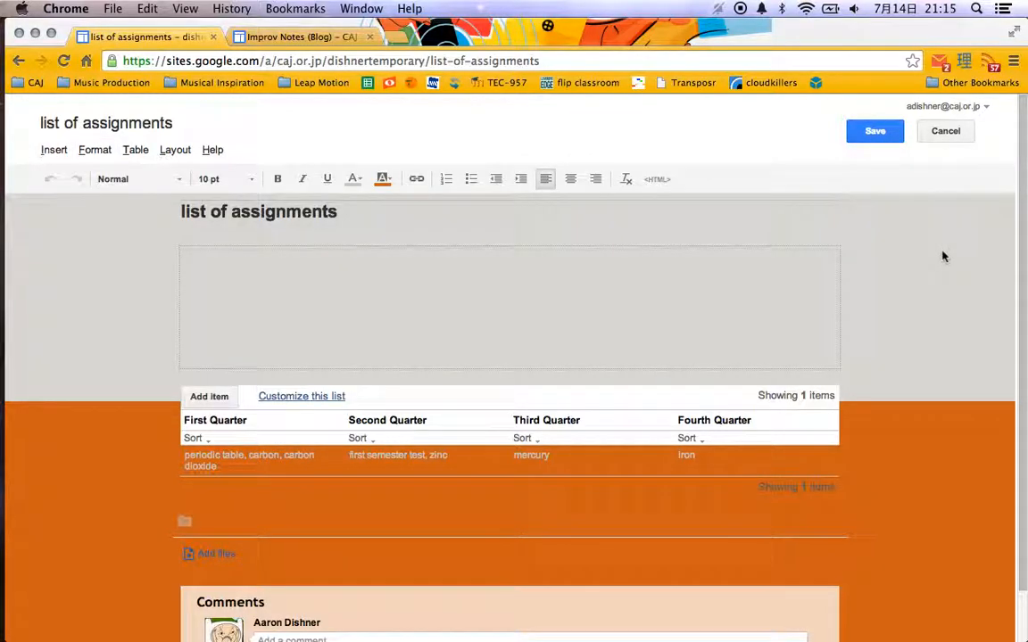
pyautogui.click(876, 133)
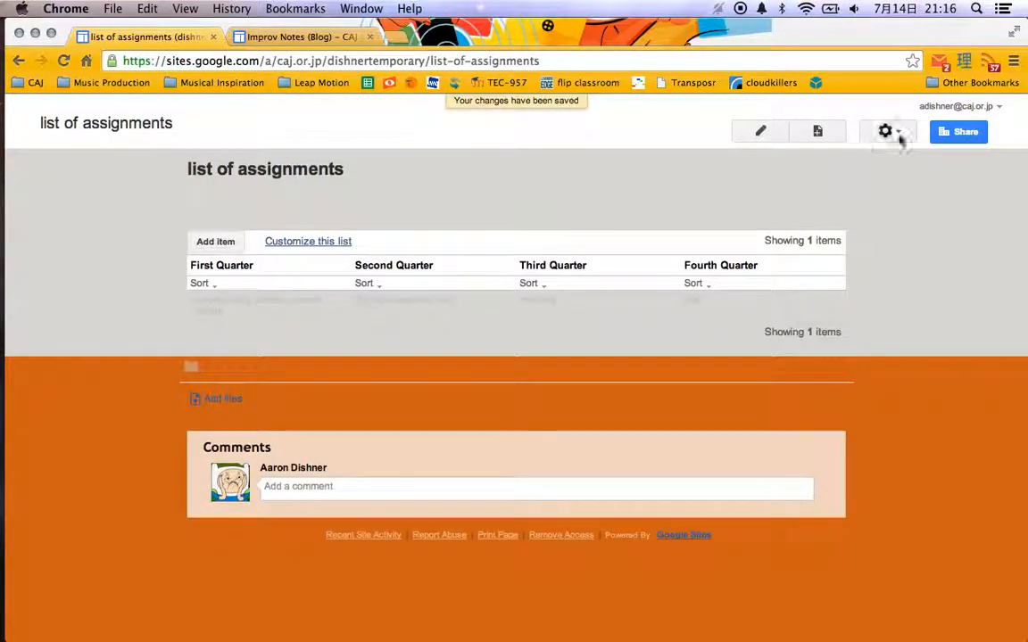
# Review the page settings of the list of assignments page and save them as they are.
pyautogui.click(898, 134)
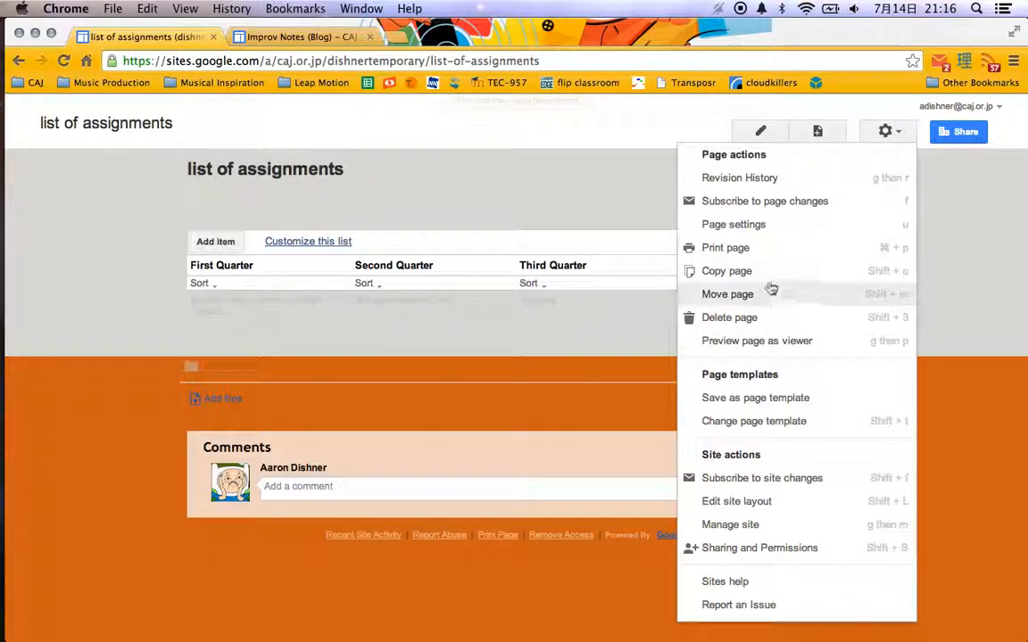
pyautogui.click(768, 231)
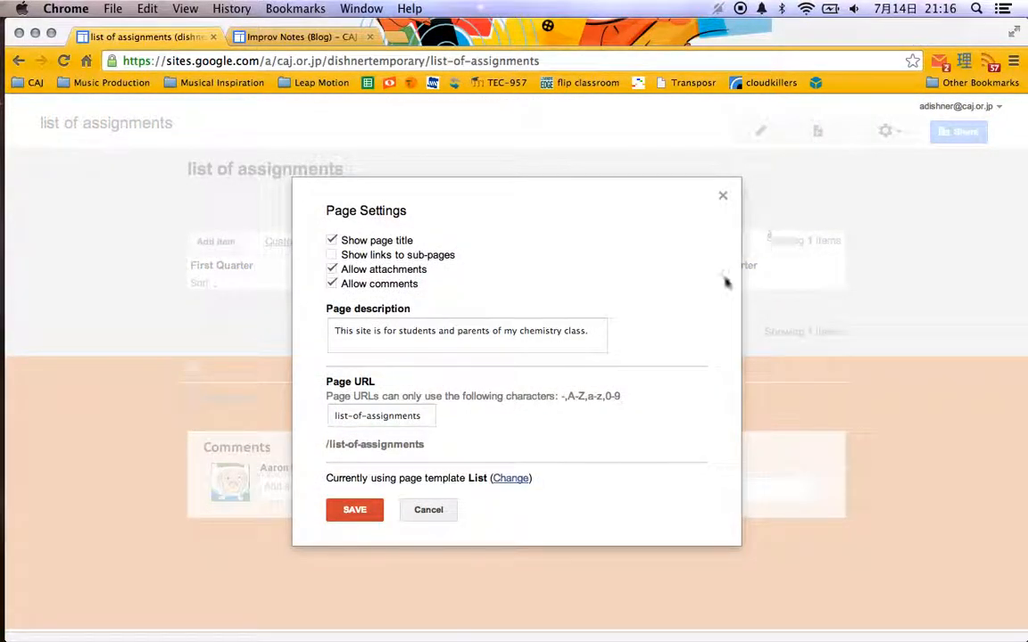
pyautogui.click(357, 517)
# Delete the "list of assignments" page from the site and confirm the deletion.
pyautogui.click(888, 131)
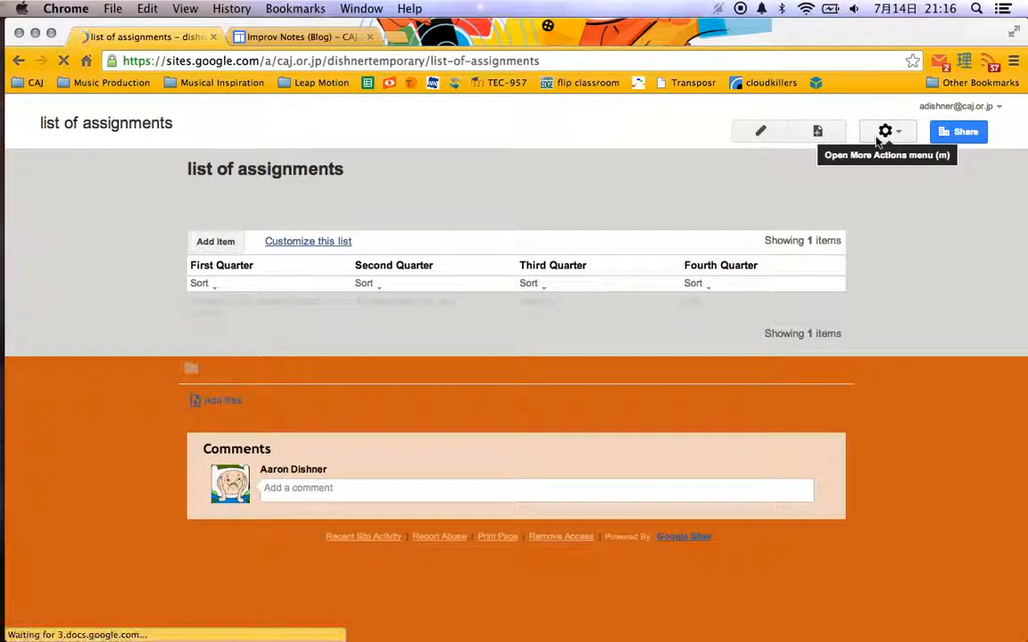
pyautogui.click(880, 136)
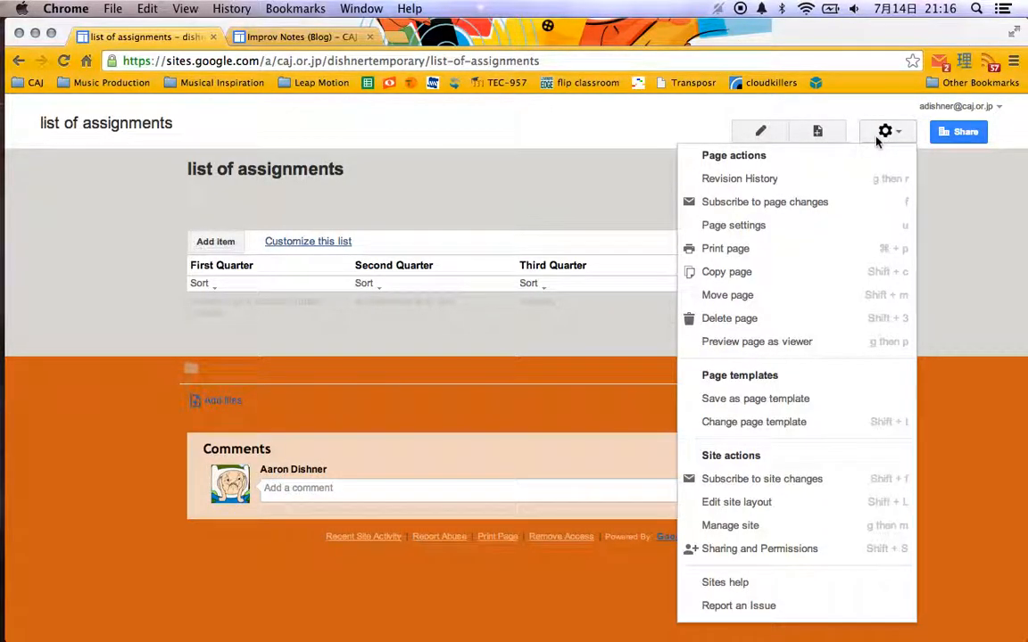
pyautogui.click(810, 323)
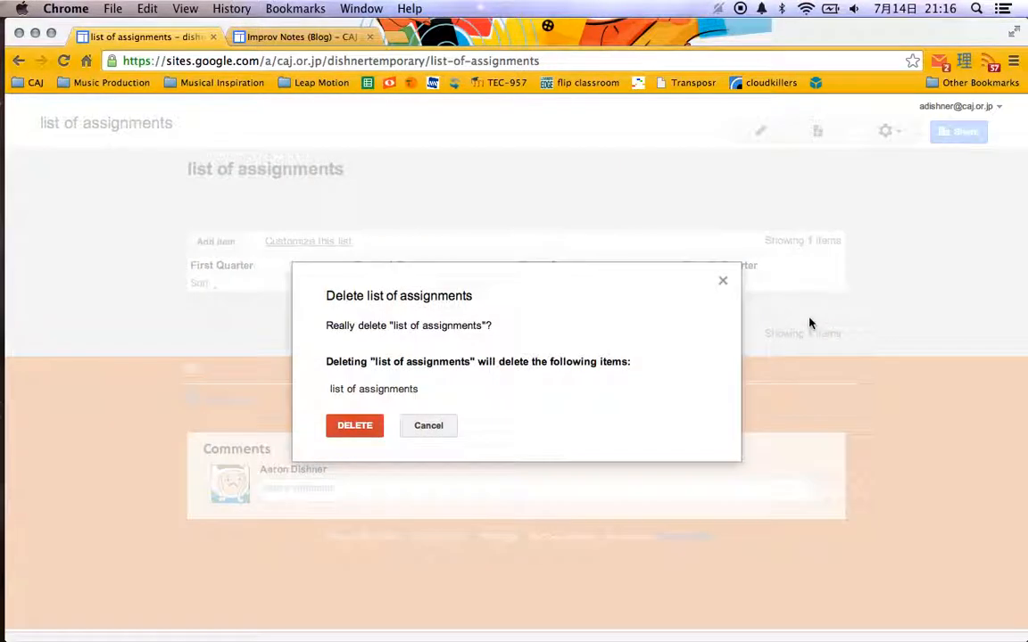
pyautogui.click(362, 433)
pyautogui.click(343, 429)
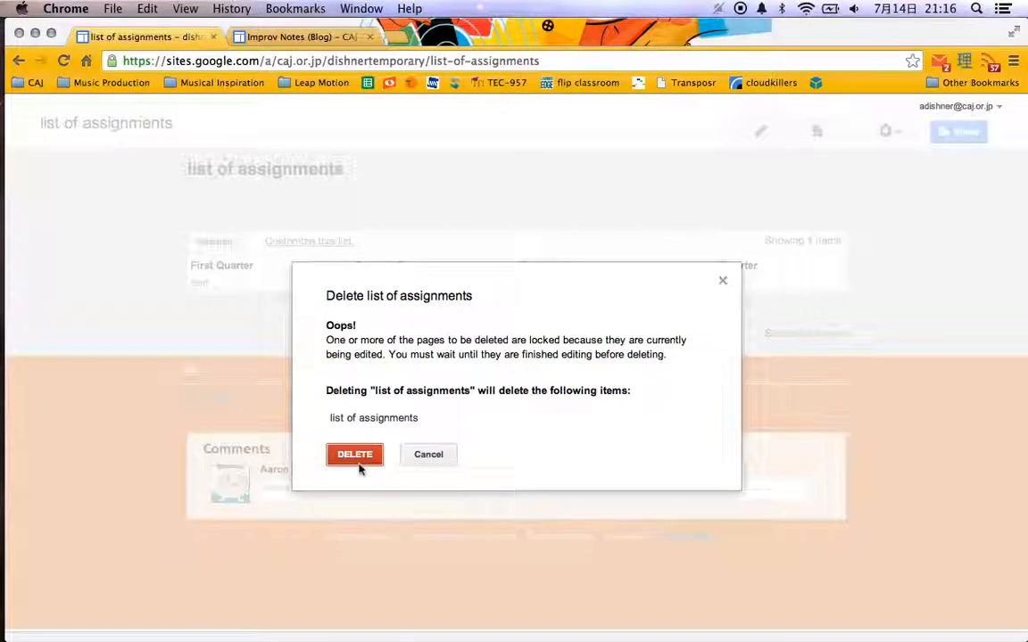
# Create a new top-level page named "list of contents" with the Web Page template.
pyautogui.click(805, 133)
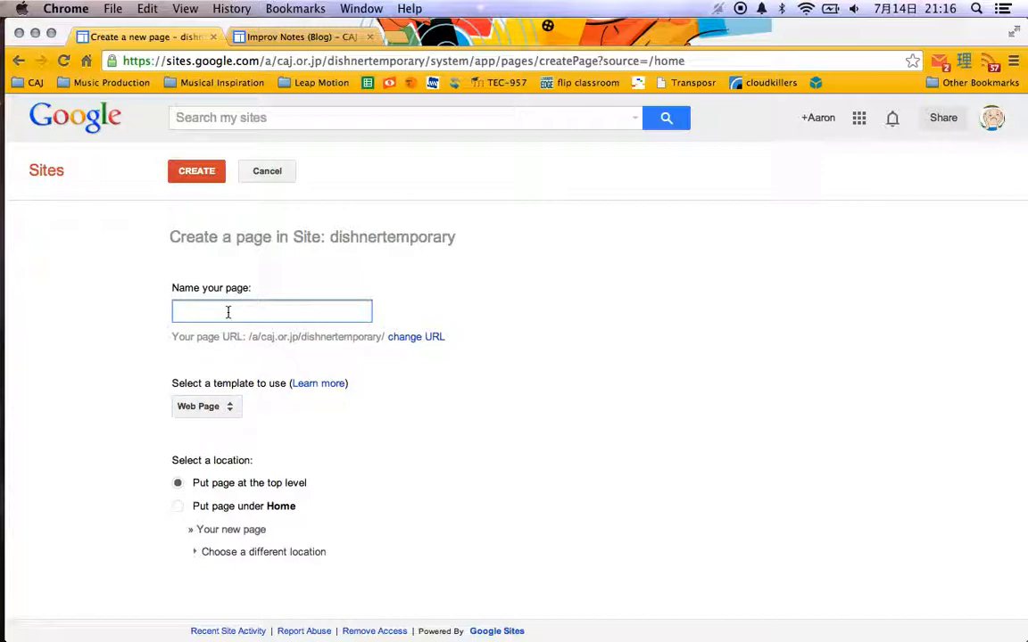
pyautogui.write('lis')
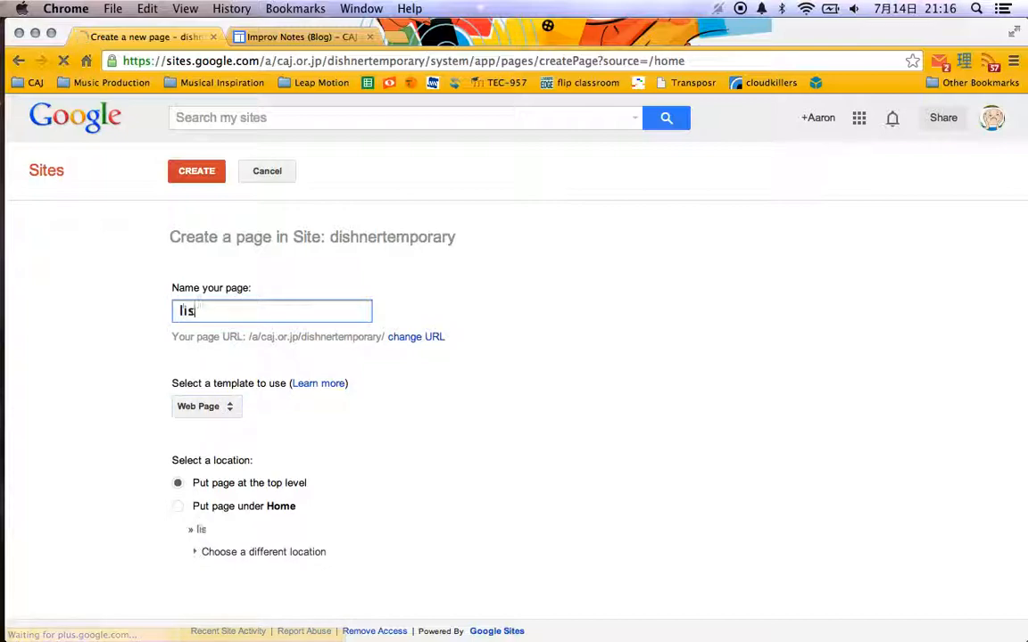
pyautogui.write('t of contents')
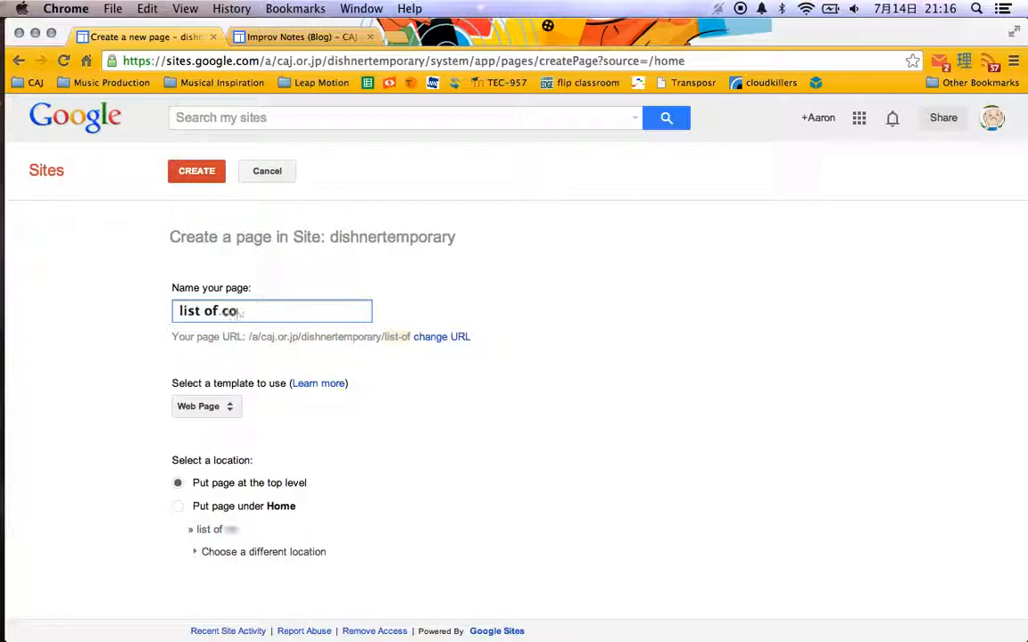
pyautogui.click(198, 170)
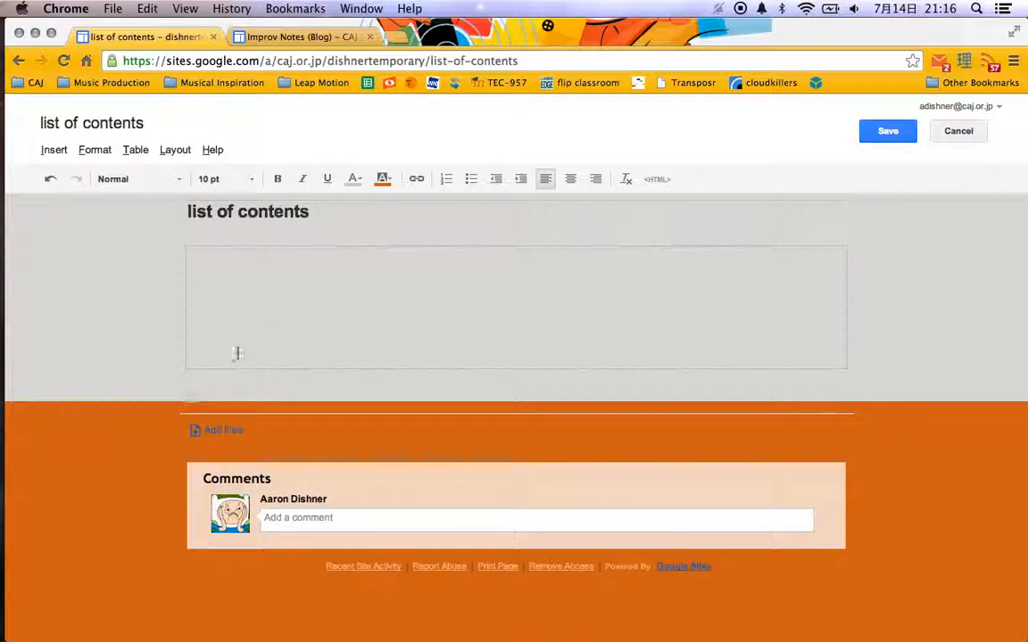
# Insert a text box gadget titled "List of Assignments" into the page body.
pyautogui.click(94, 149)
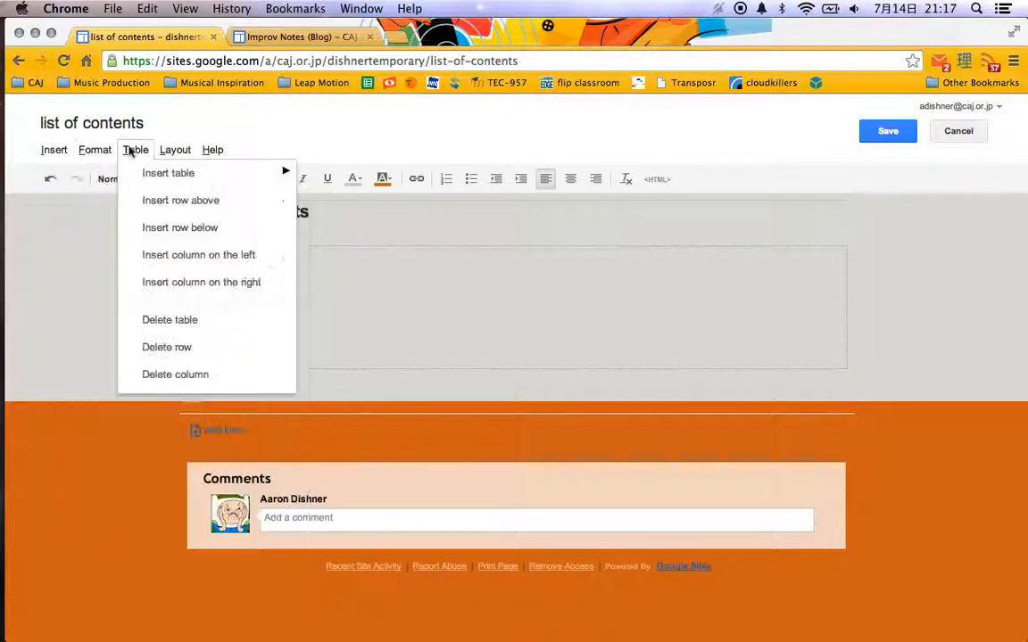
pyautogui.moveTo(51, 152)
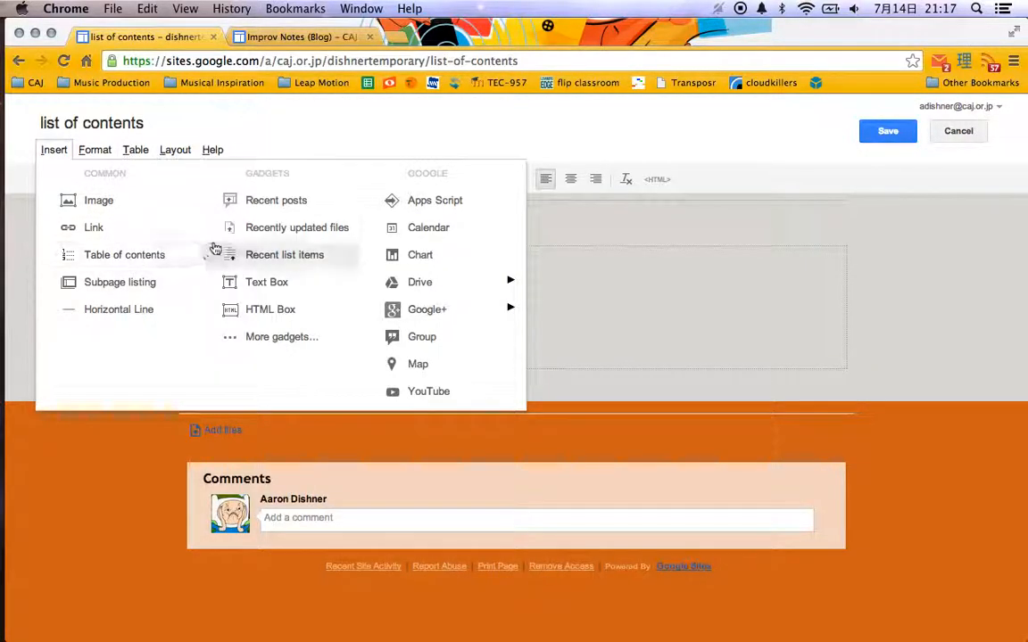
pyautogui.click(273, 283)
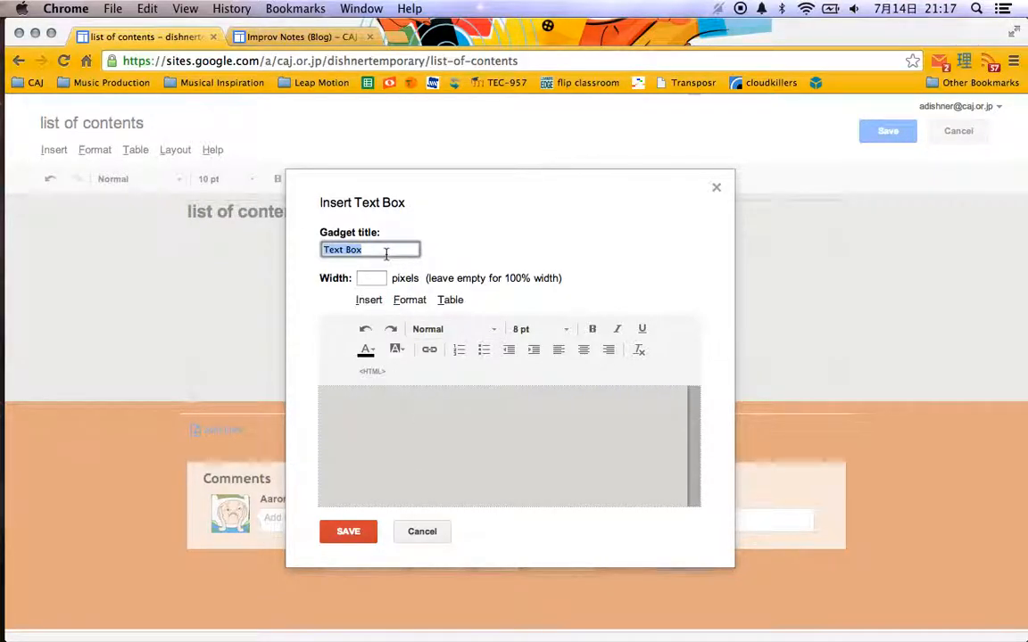
pyautogui.write('List of Assignments')
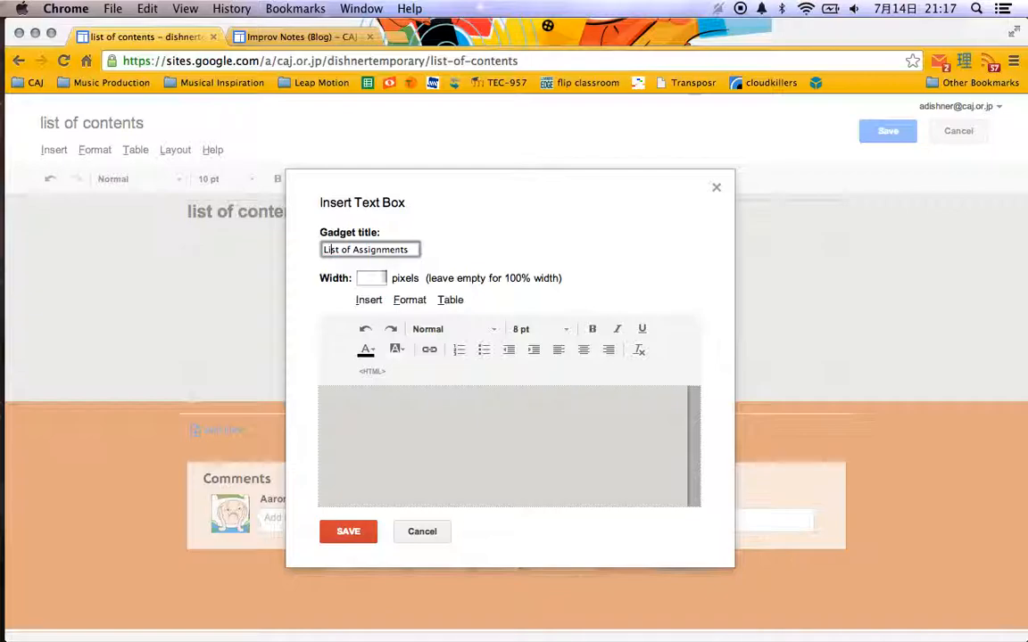
pyautogui.click(402, 448)
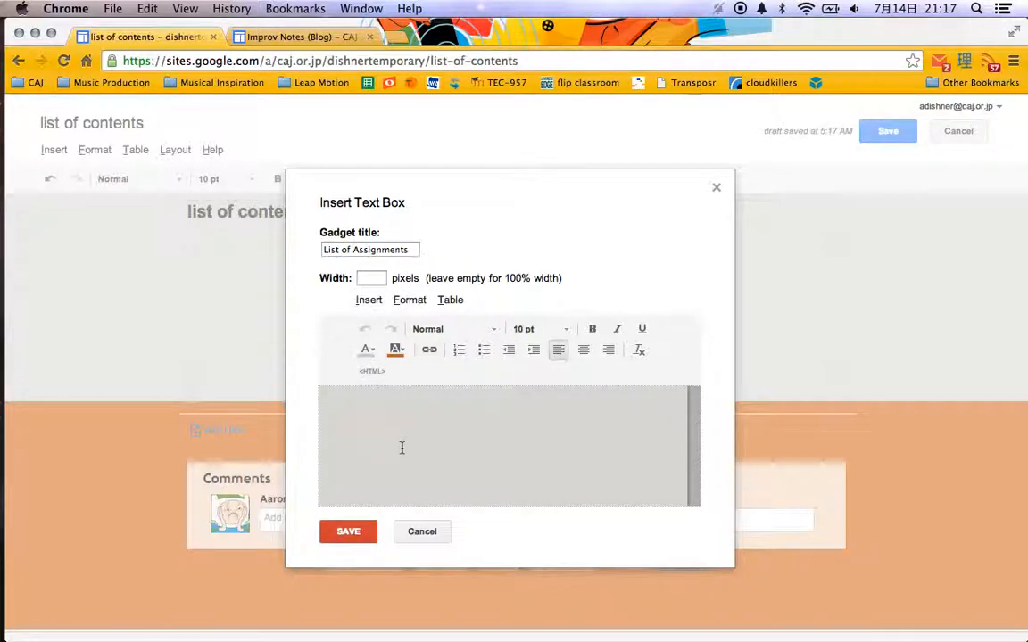
pyautogui.click(350, 535)
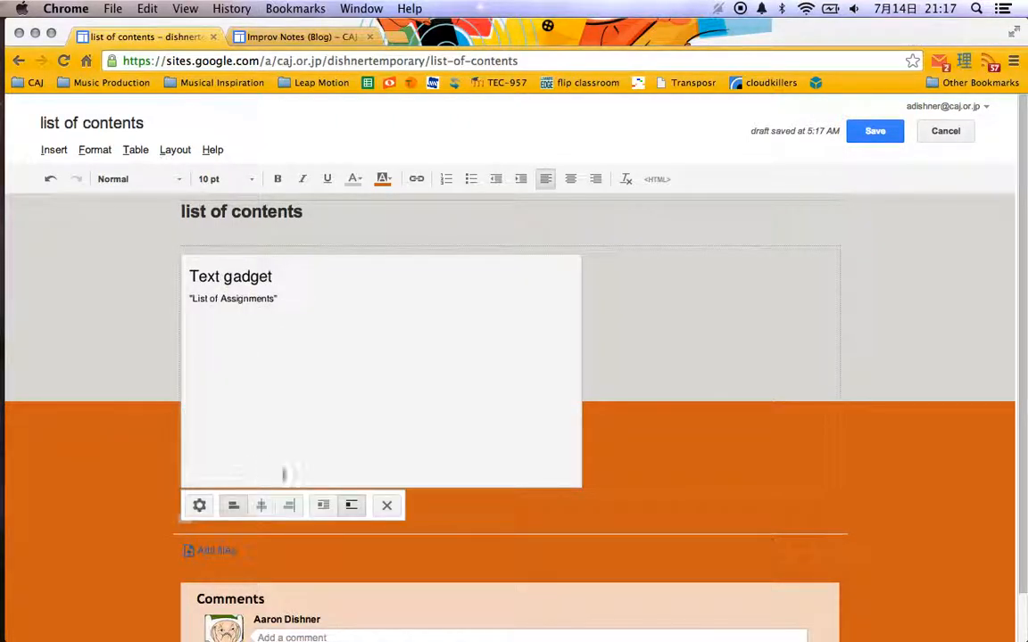
# Center the List of Assignments gadget and add blank lines above it to move it down the page.
pyautogui.click(261, 506)
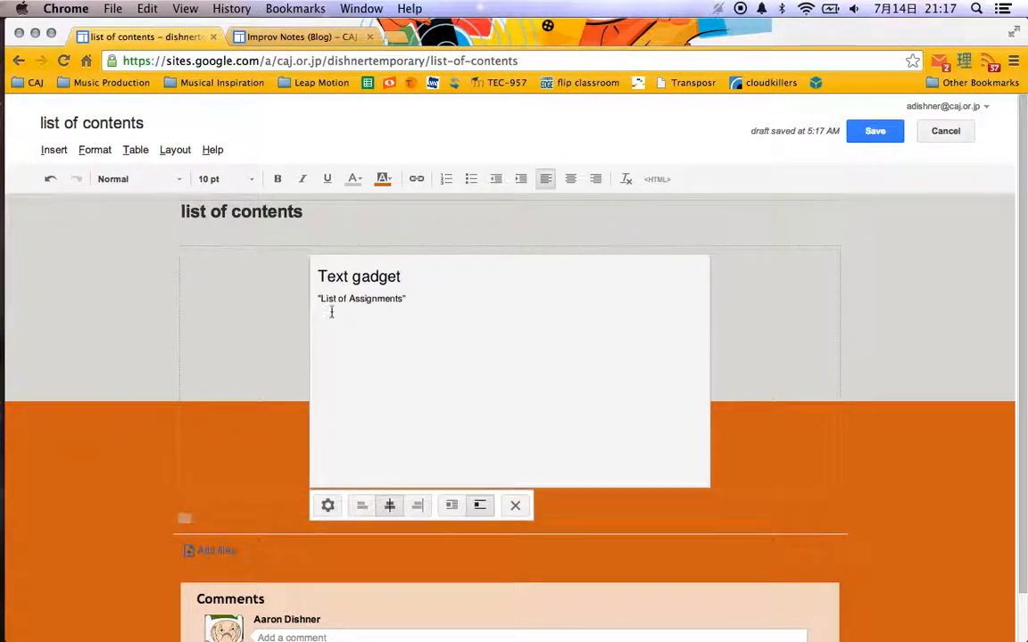
pyautogui.click(300, 283)
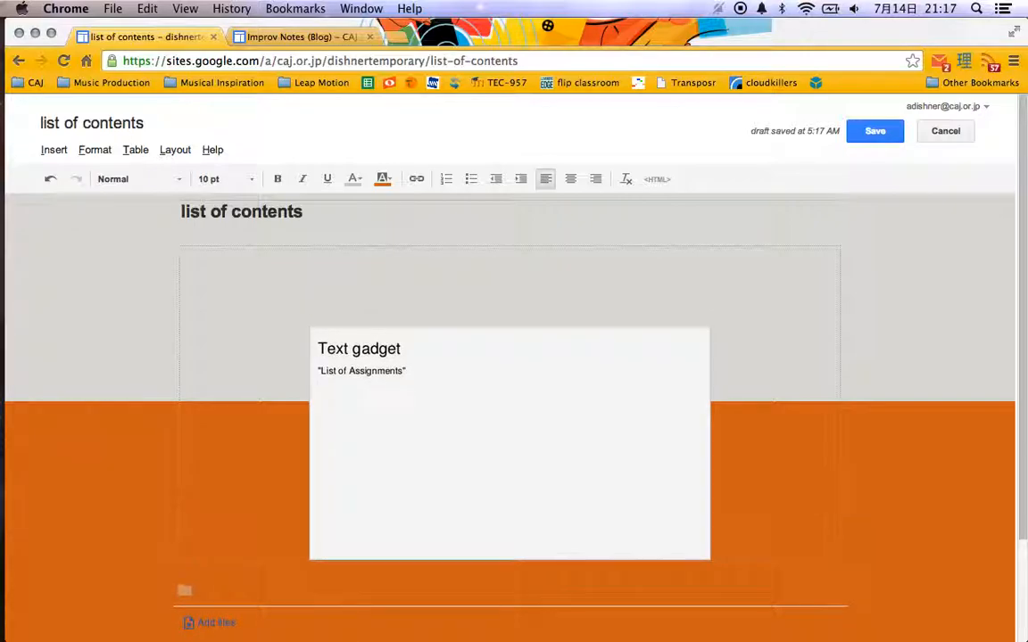
pyautogui.press('Return')
pyautogui.press('Return')
pyautogui.press('Return')
pyautogui.press('Return')
pyautogui.press('Return')
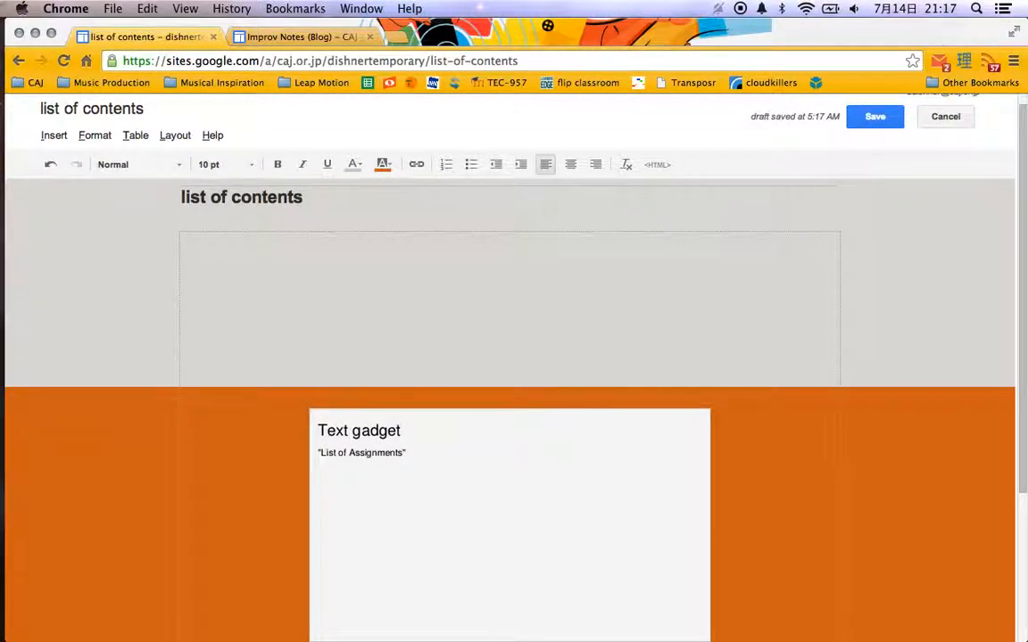
pyautogui.scroll(-3, 390, 218)
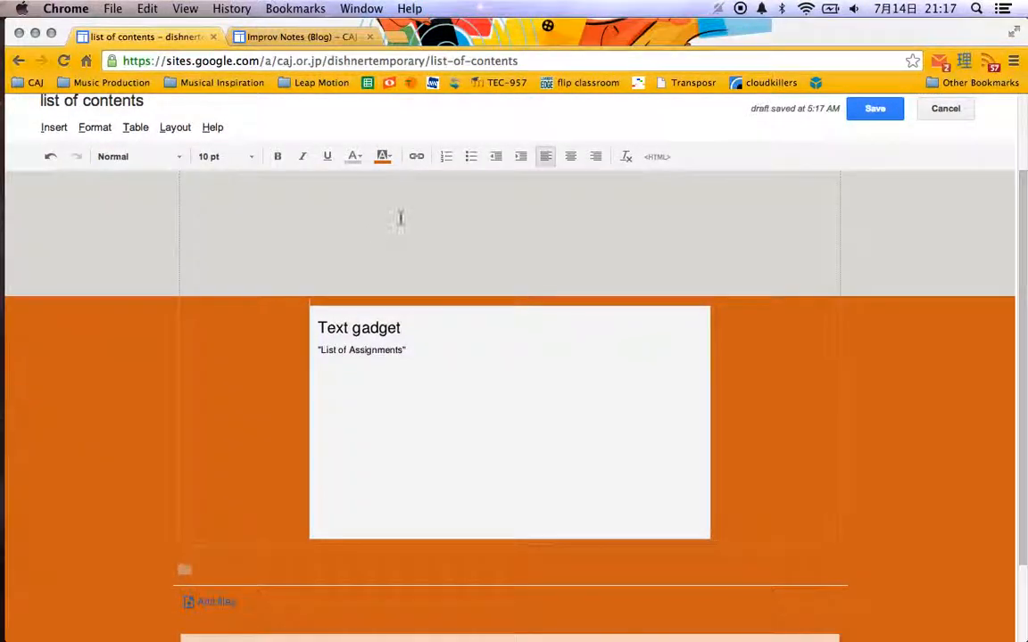
# Enter "Test 1" in the List of Assignments text box and set its text color to black.
pyautogui.click(373, 363)
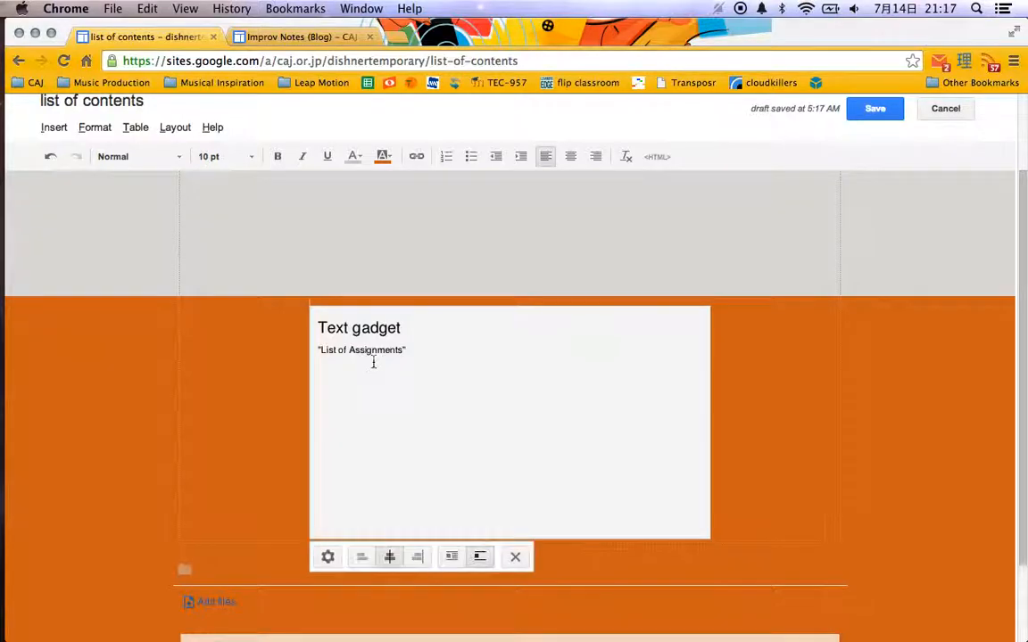
pyautogui.click(328, 556)
pyautogui.click(408, 457)
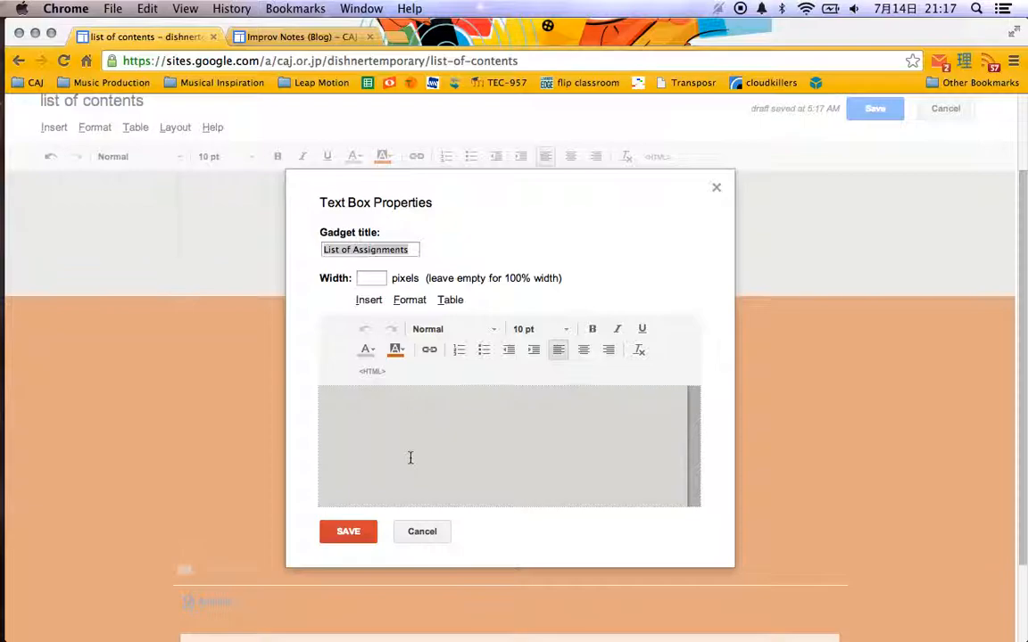
pyautogui.press('super+a')
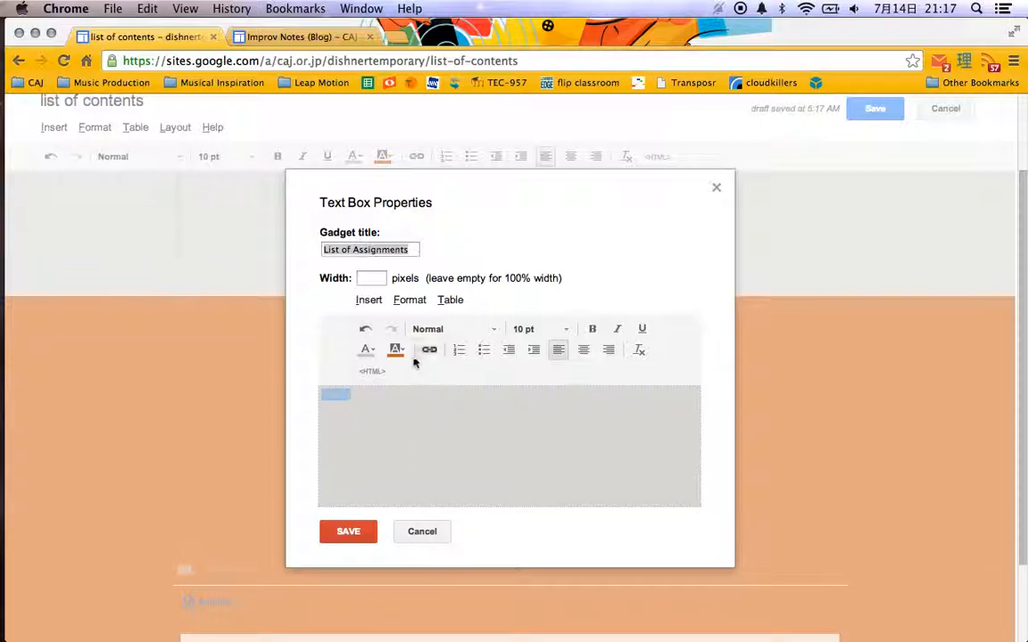
pyautogui.click(367, 349)
pyautogui.click(364, 373)
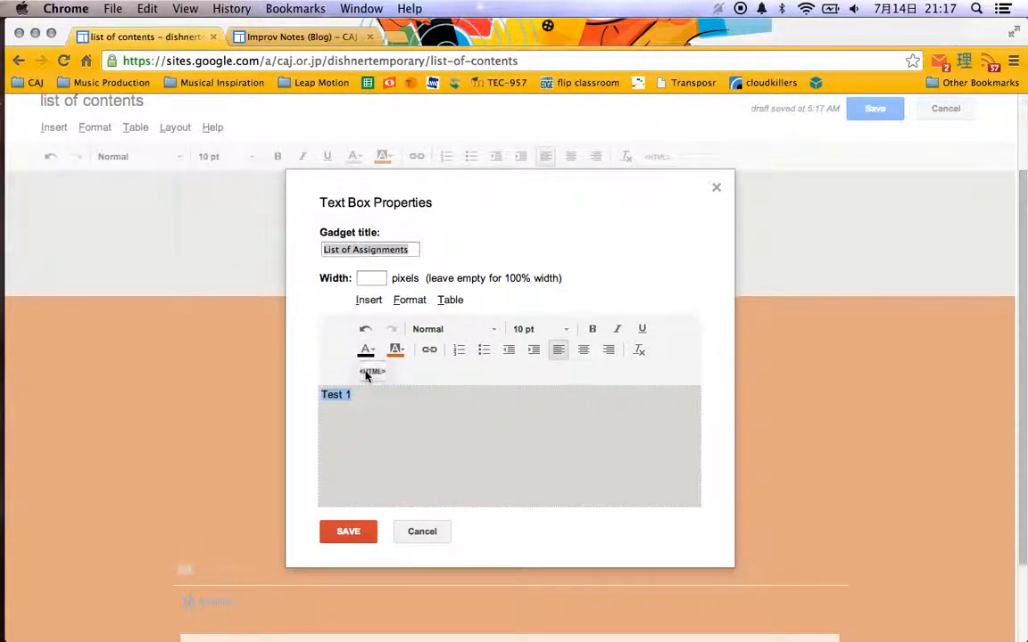
# Add "Test 2" and "Final" on separate lines below "Test 1", and save the text box and the page.
pyautogui.click(371, 399)
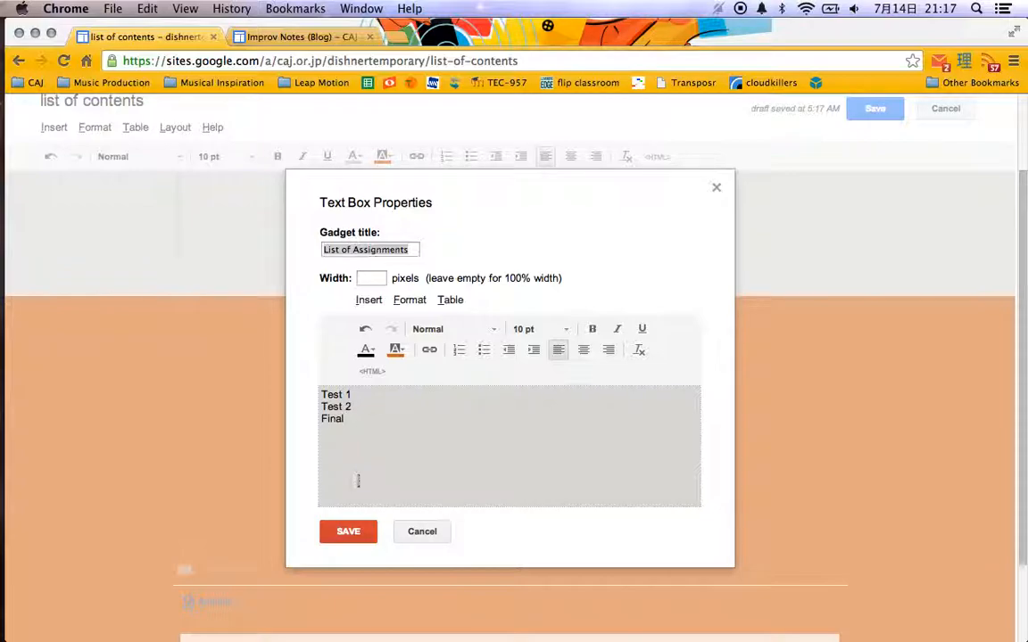
pyautogui.click(351, 532)
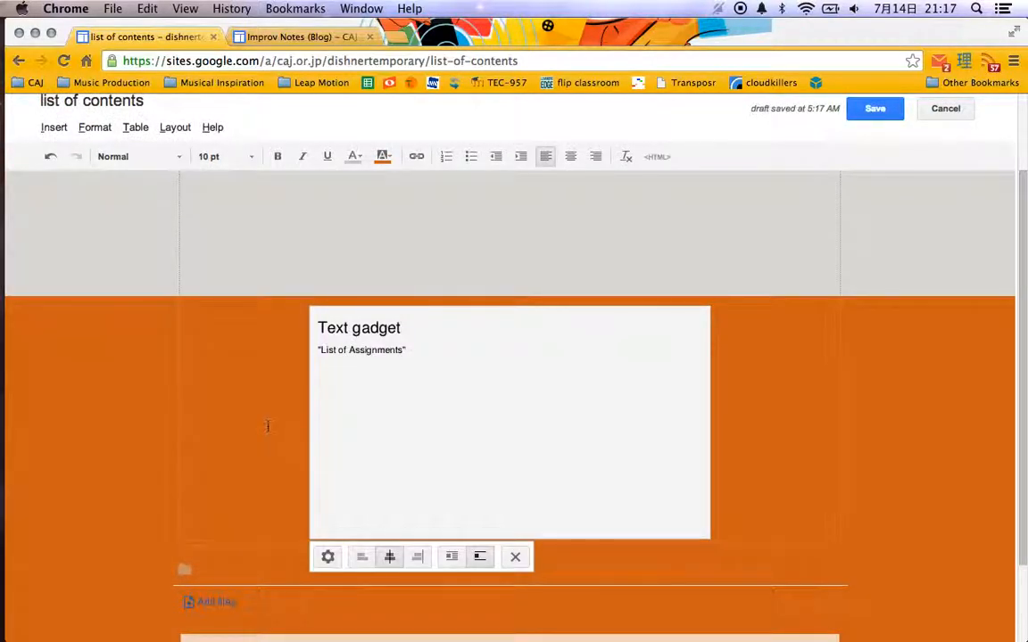
pyautogui.click(890, 117)
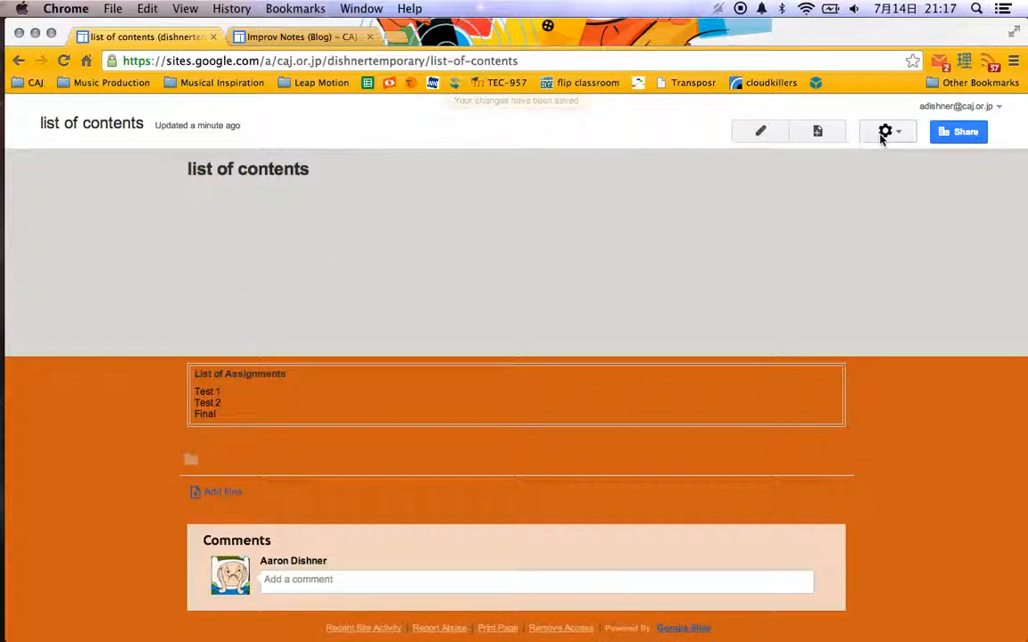
# Insert a horizontal line below the List of Assignments gadget on the list of contents page.
pyautogui.click(759, 139)
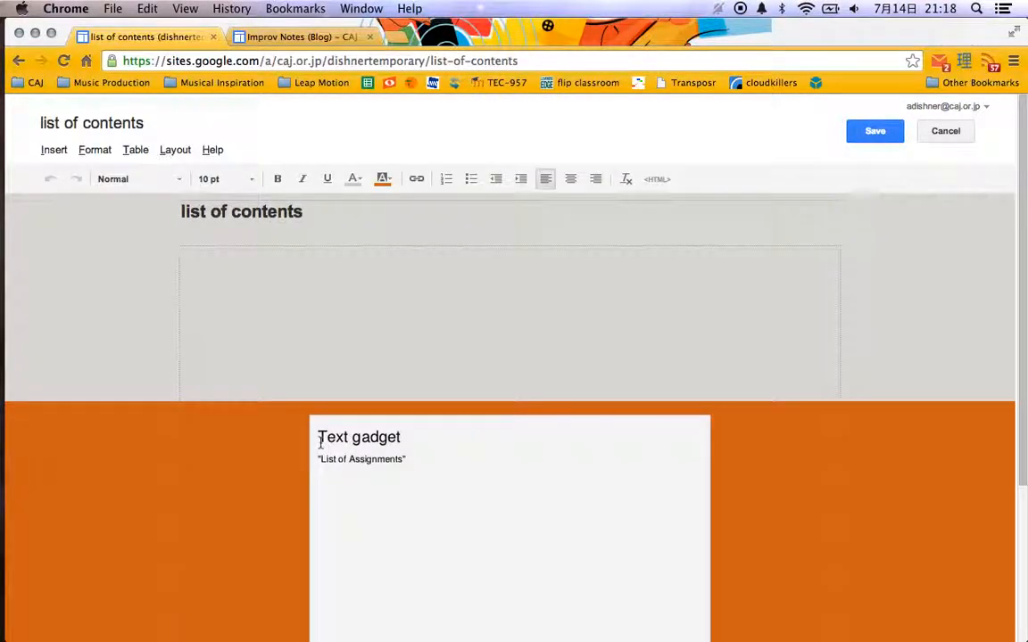
pyautogui.scroll(-5, 318, 437)
pyautogui.click(757, 406)
pyautogui.press('Return')
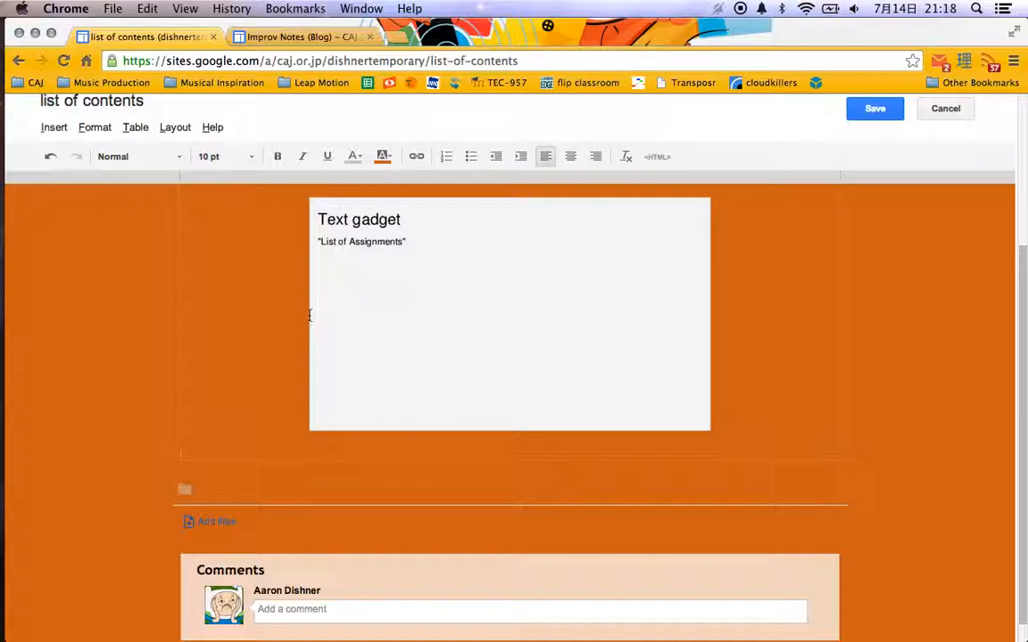
pyautogui.press('BackSpace')
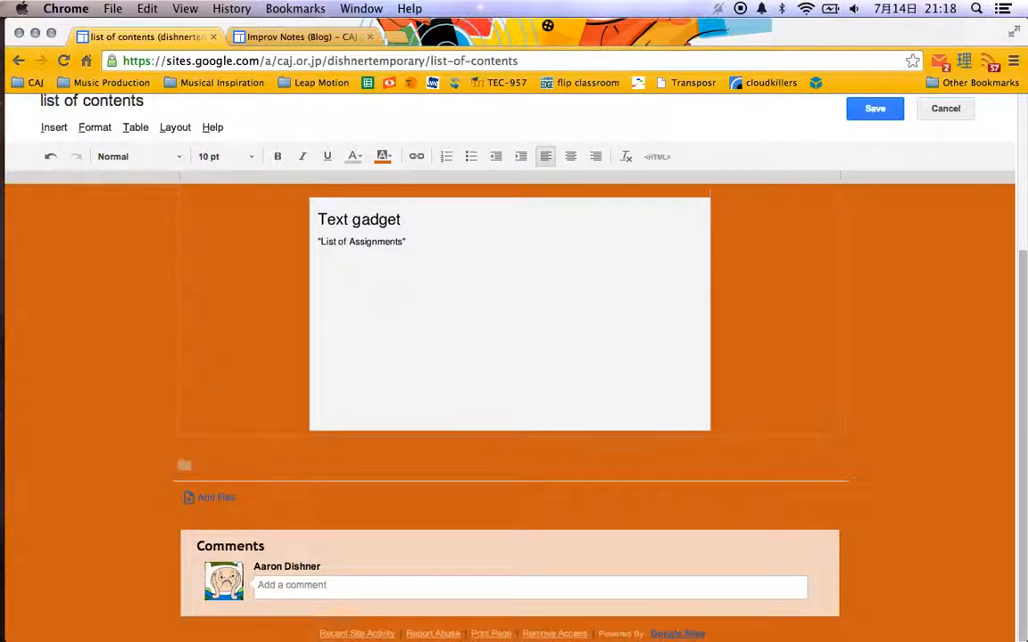
pyautogui.click(57, 128)
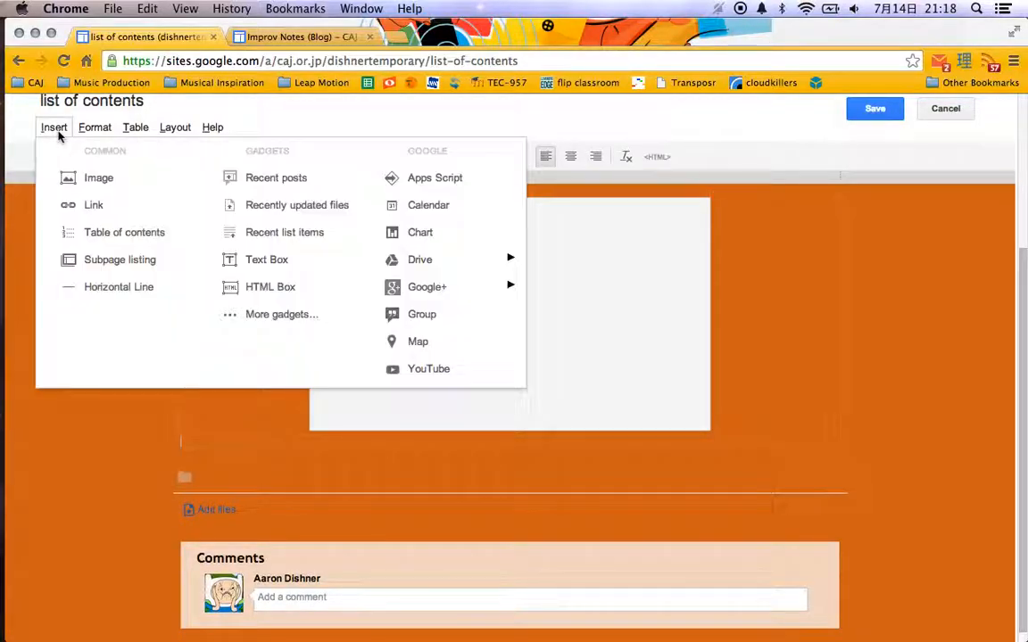
pyautogui.click(128, 288)
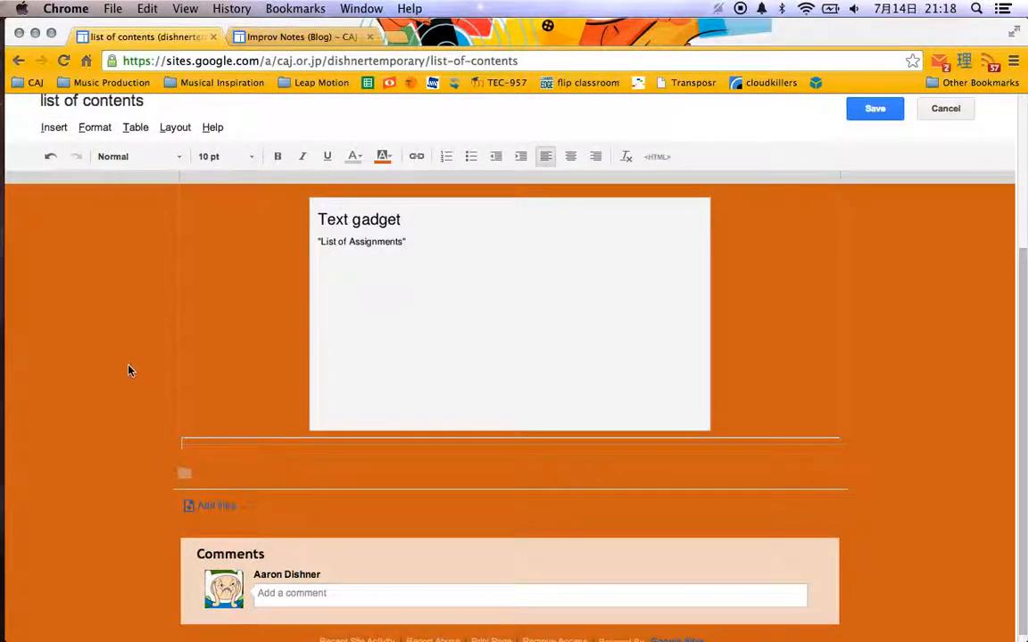
# Change the page layout to One column, with separate sections above and below the body.
pyautogui.click(82, 128)
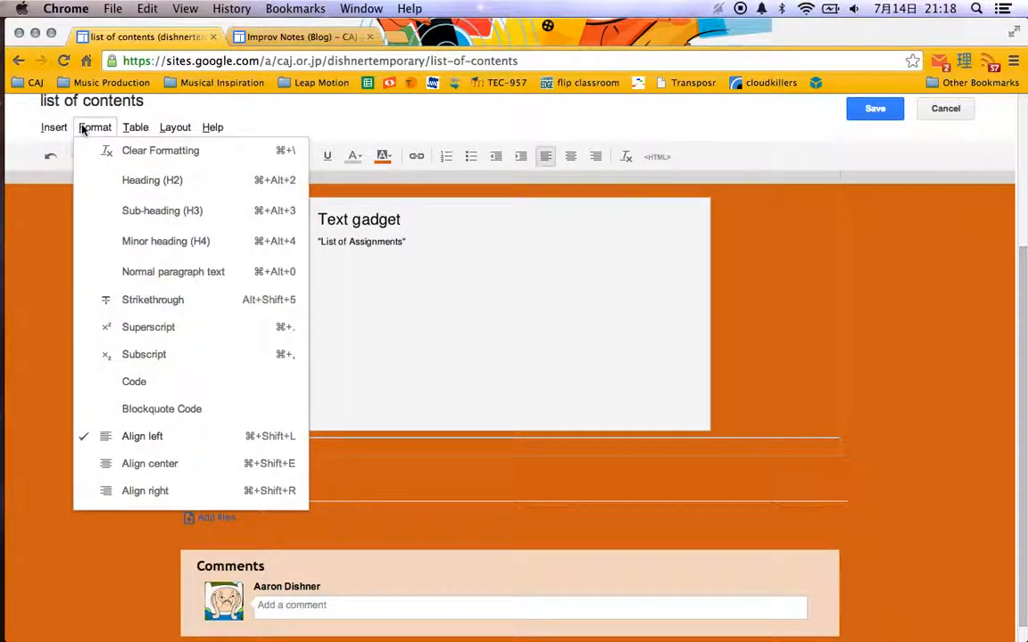
pyautogui.click(172, 129)
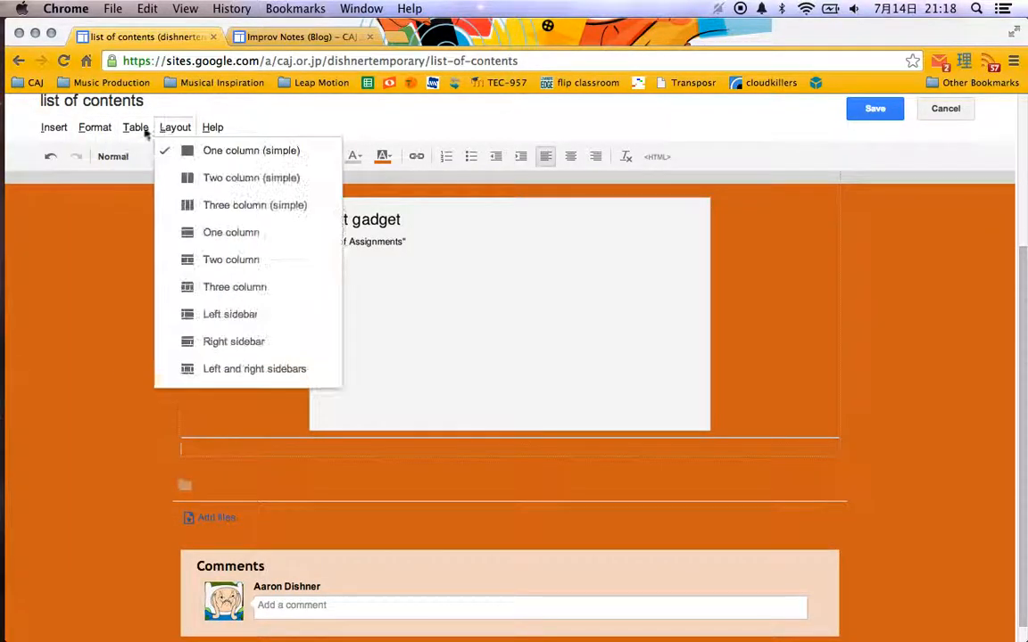
pyautogui.click(237, 231)
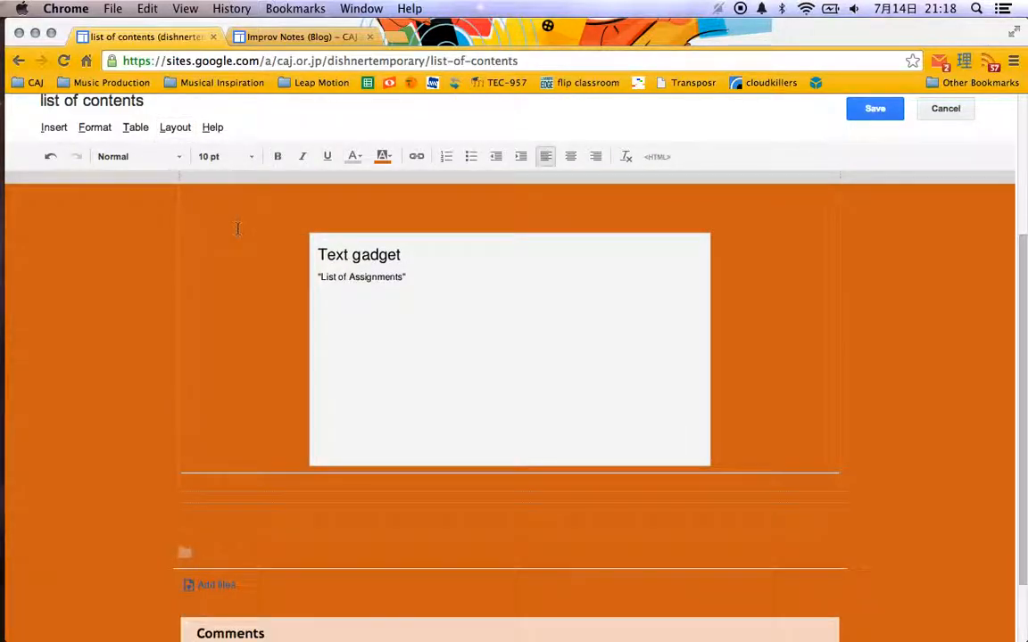
# Look through the insertable items and the featured gadgets available for the section below the body, without adding one.
pyautogui.click(251, 511)
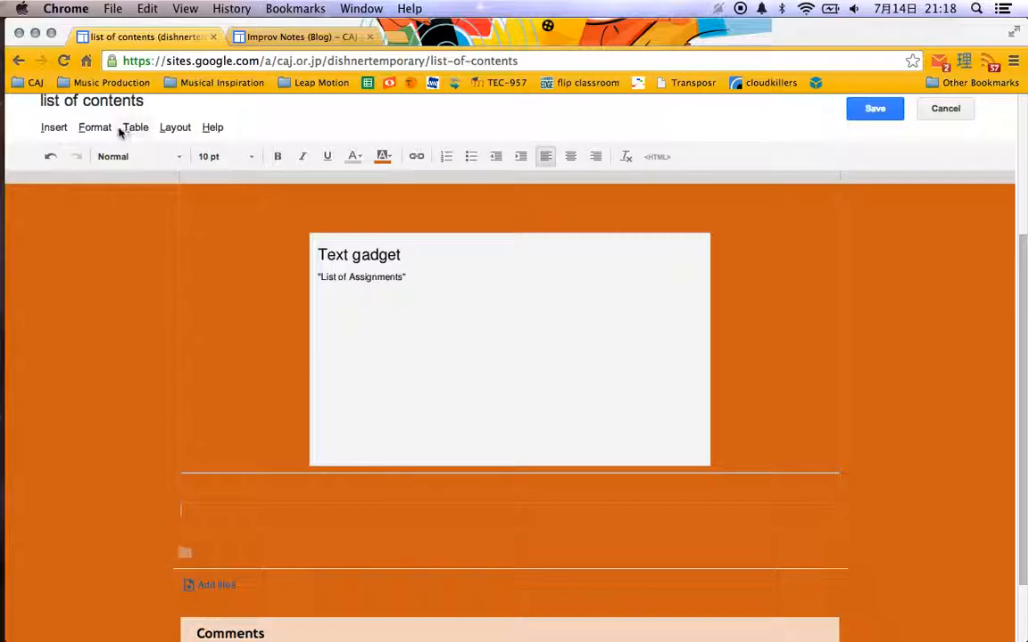
pyautogui.click(89, 127)
pyautogui.moveTo(55, 127)
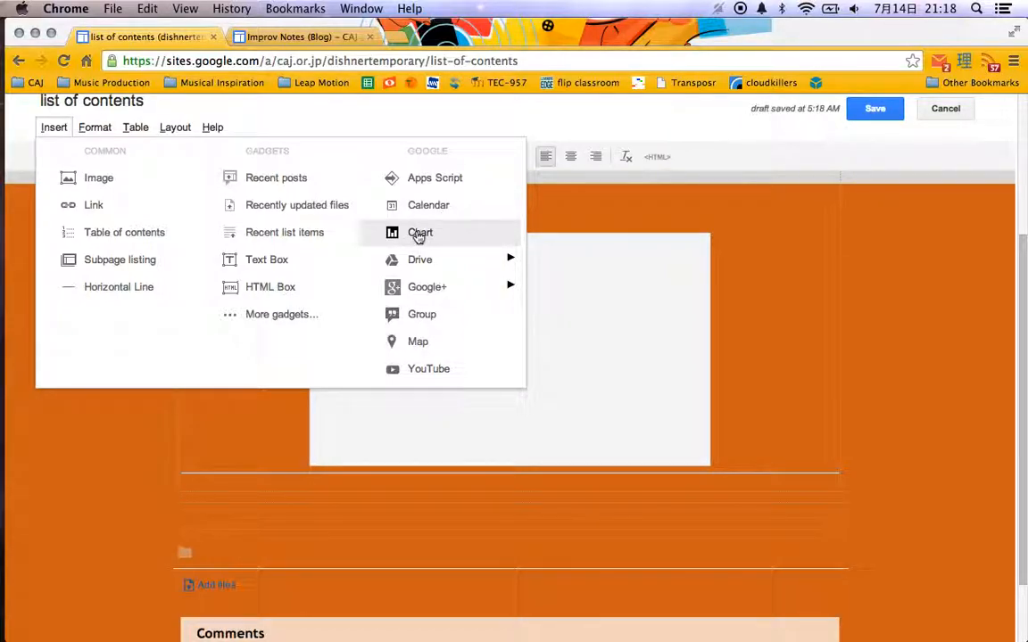
pyautogui.moveTo(457, 260)
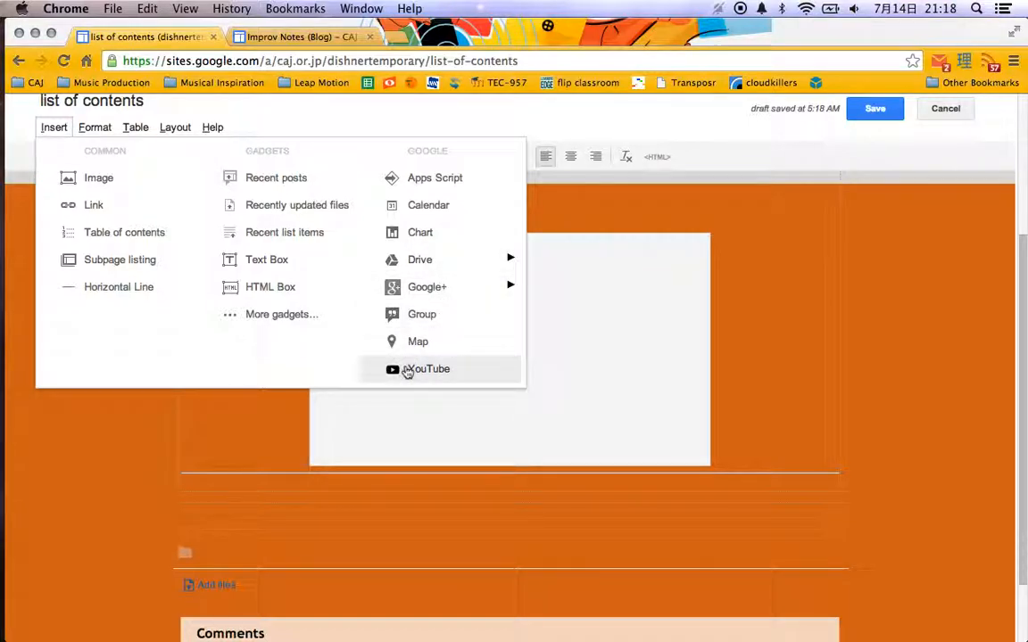
pyautogui.click(259, 314)
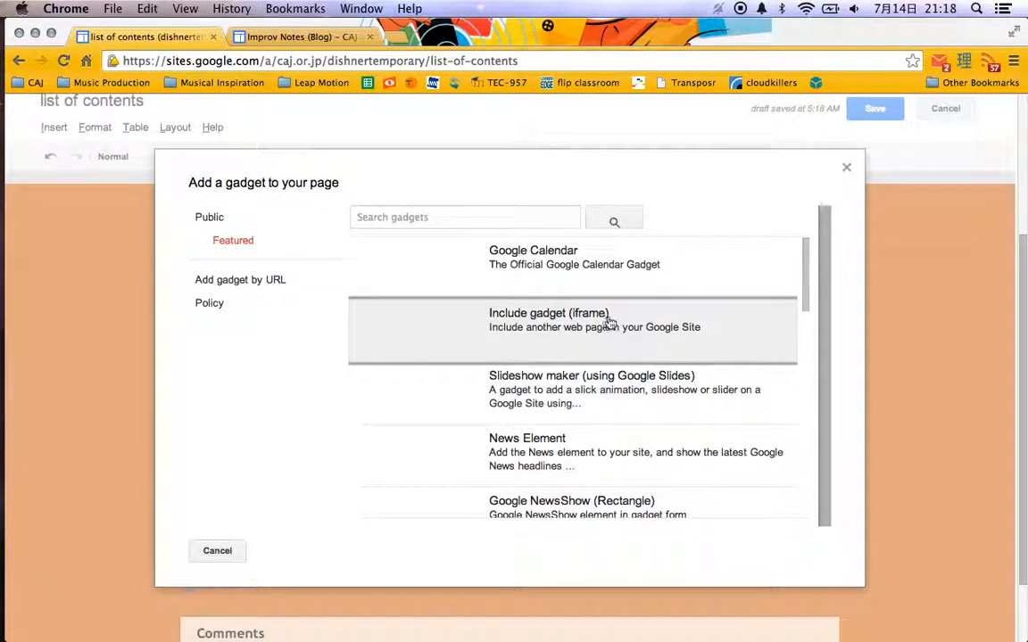
pyautogui.scroll(-3, 610, 323)
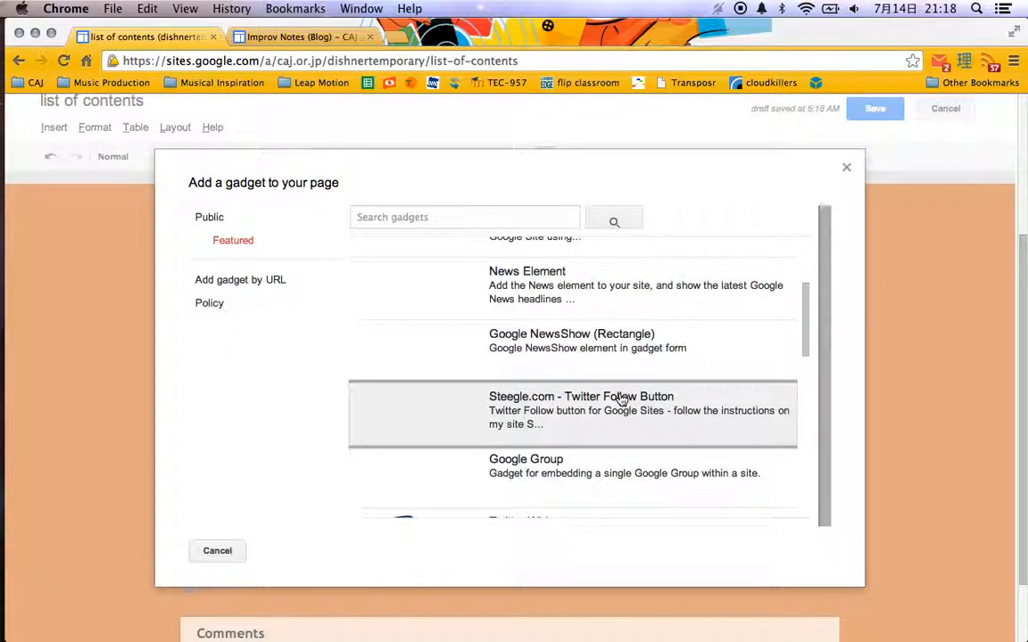
pyautogui.scroll(-2, 620, 401)
pyautogui.scroll(-3, 622, 400)
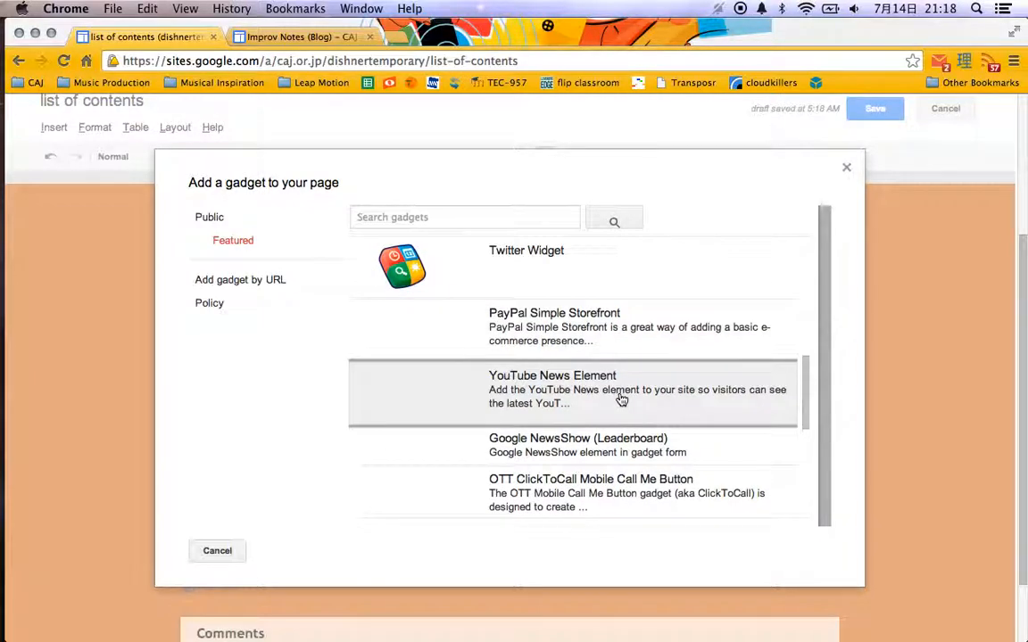
pyautogui.scroll(-4, 621, 400)
pyautogui.scroll(-3, 619, 397)
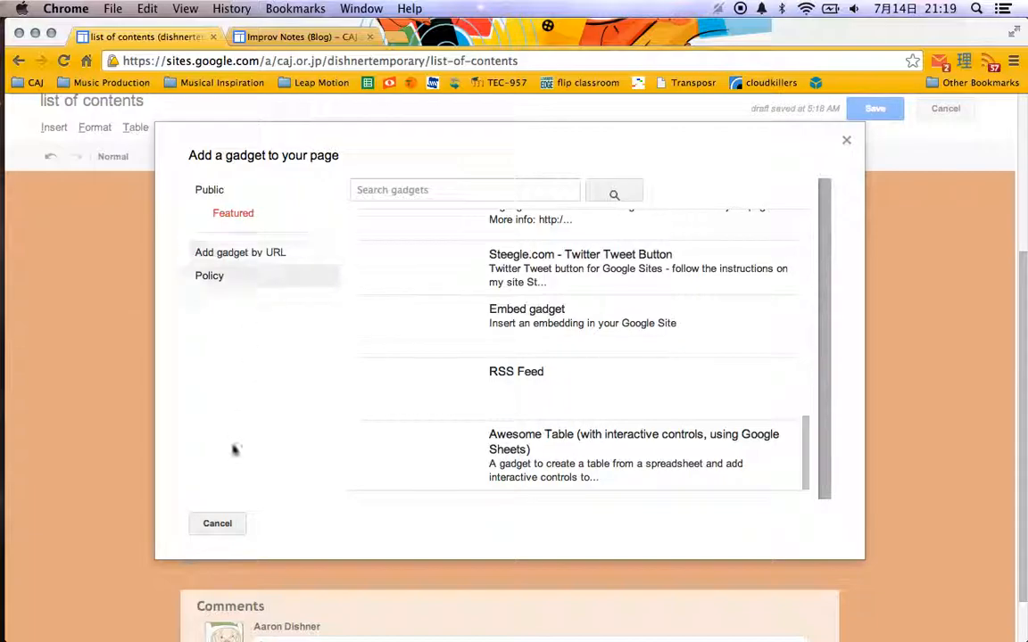
pyautogui.click(217, 525)
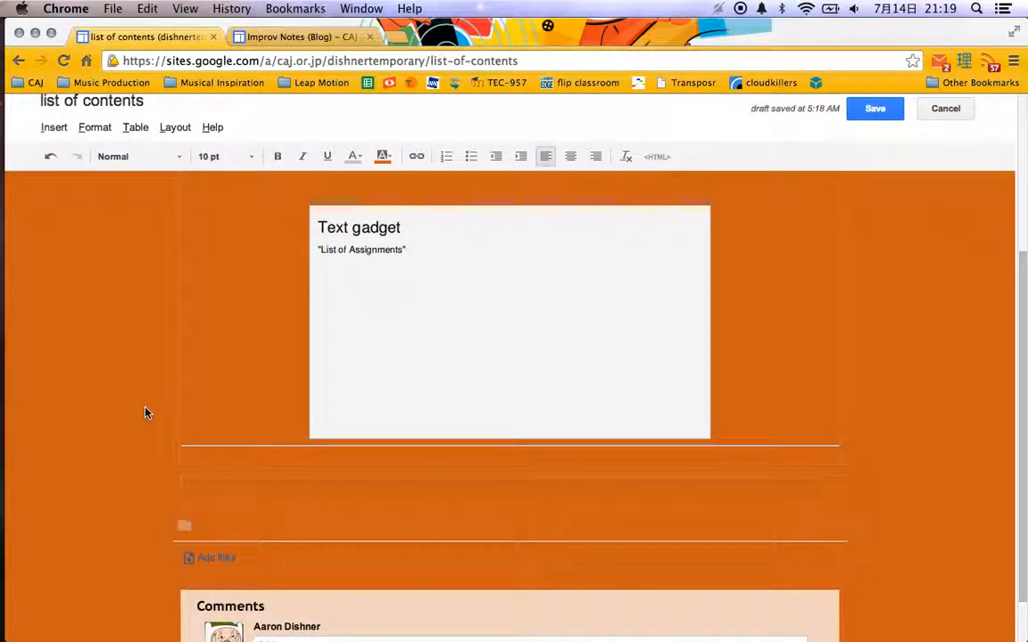
# Save the list of contents page and open the chemistry class site from the sites list.
pyautogui.scroll(5, 147, 412)
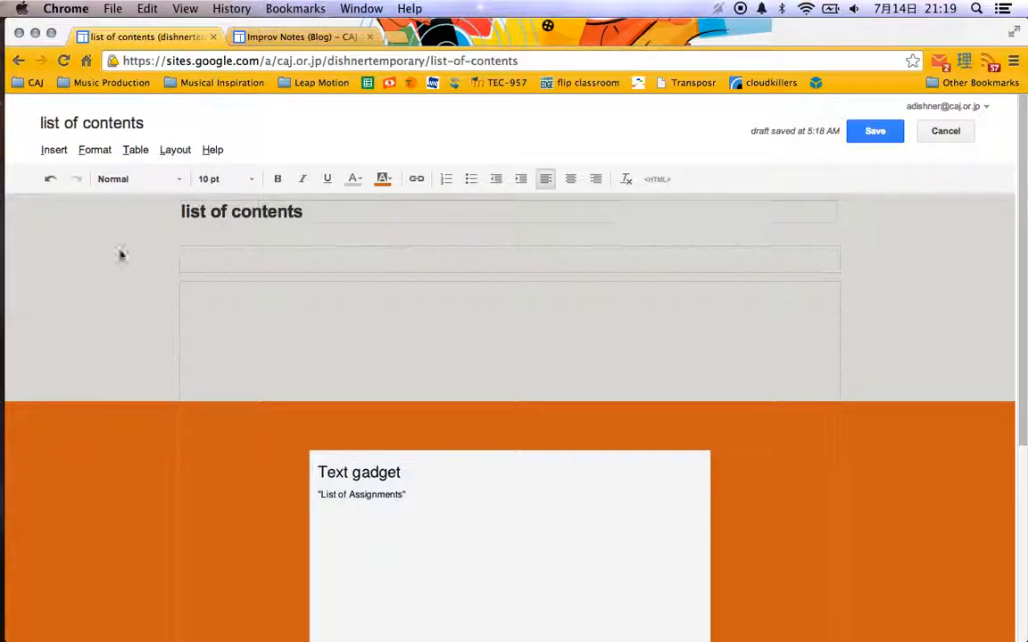
pyautogui.click(876, 133)
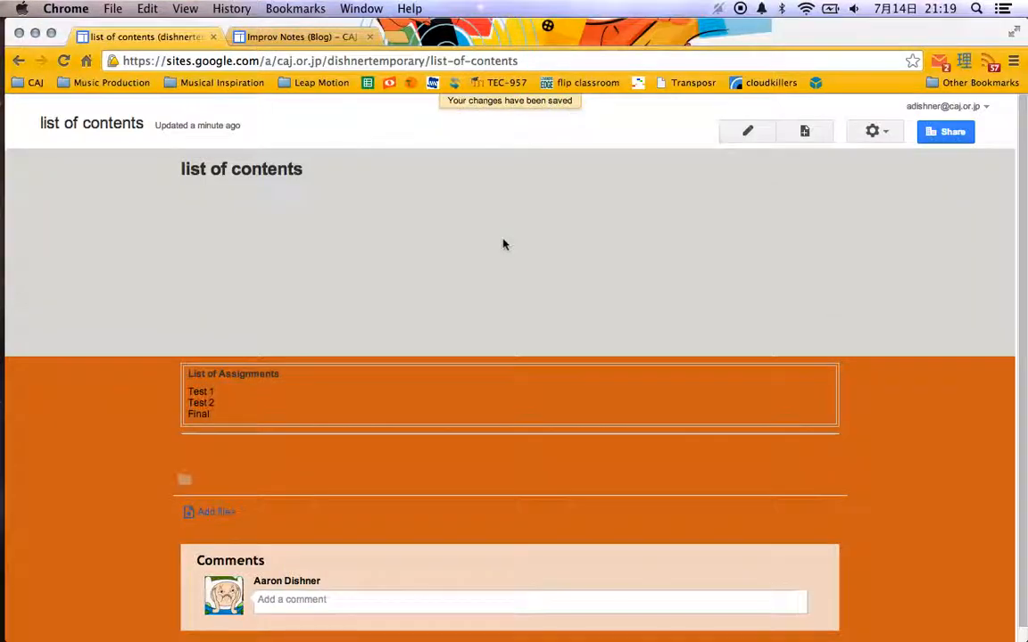
pyautogui.click(23, 127)
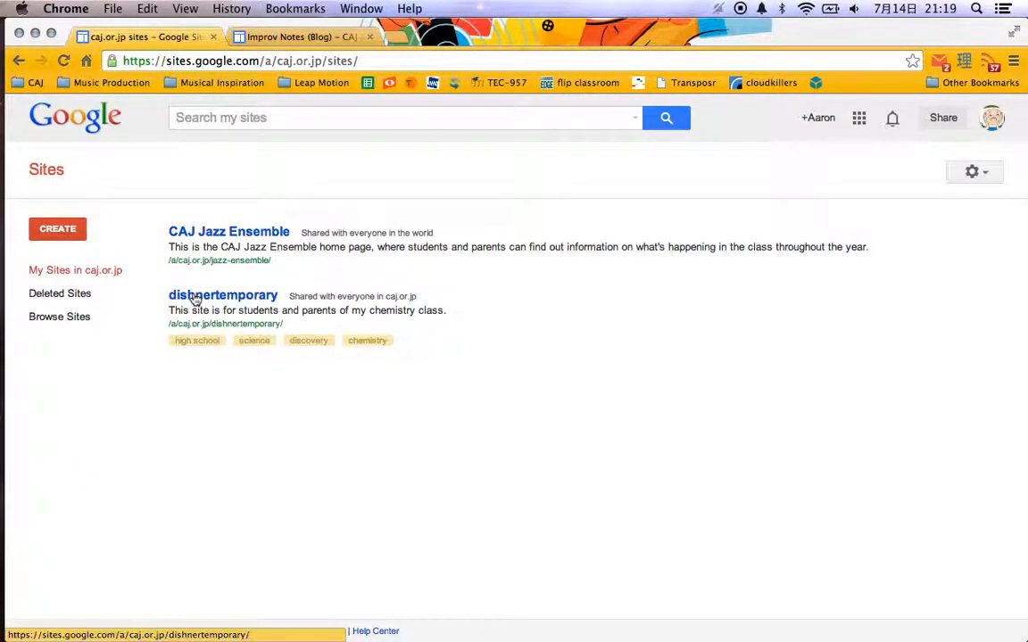
pyautogui.click(195, 296)
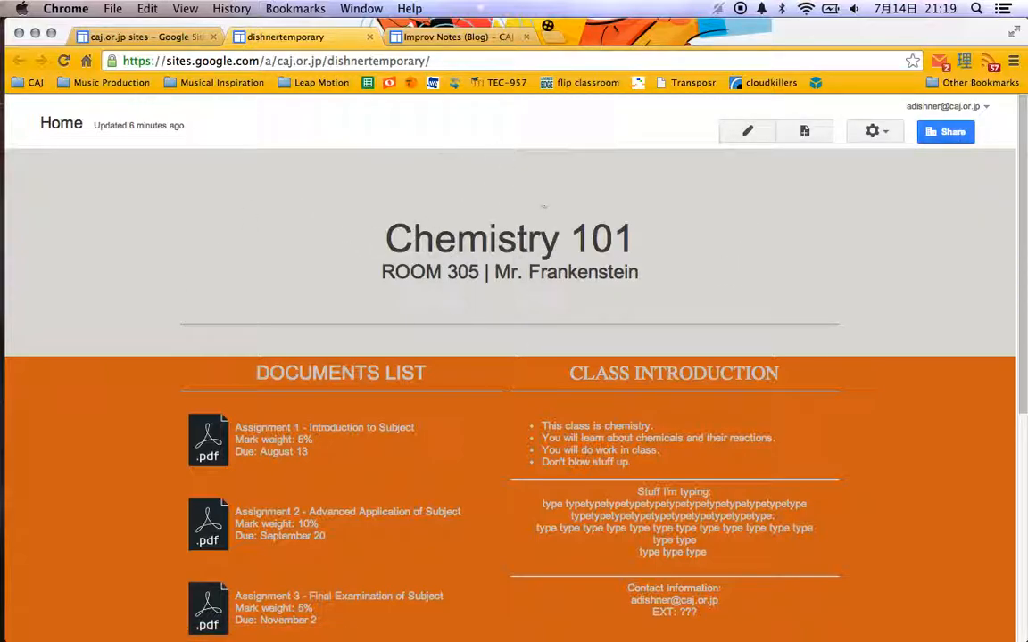
# Insert a Subpage Listing for the current page with the title-bar appearance at the top of the Home page, and save the page.
pyautogui.click(750, 133)
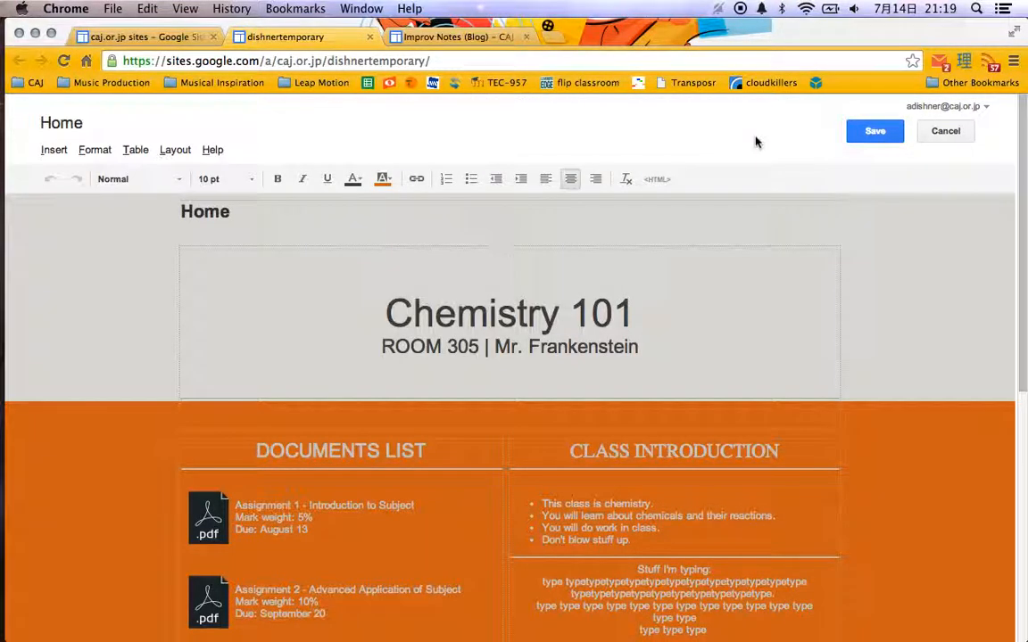
pyautogui.click(174, 150)
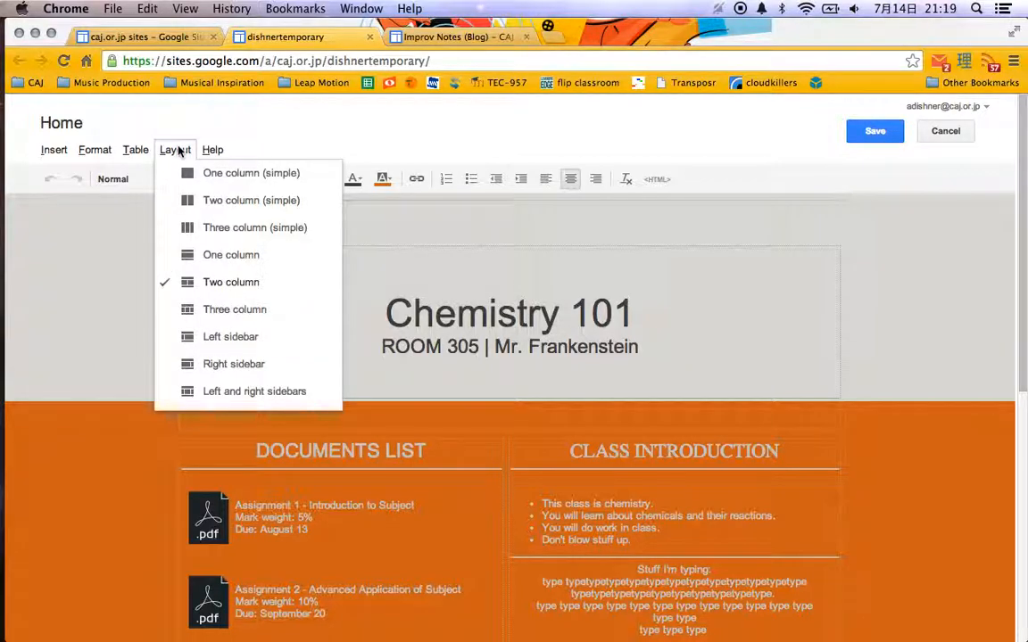
pyautogui.click(213, 150)
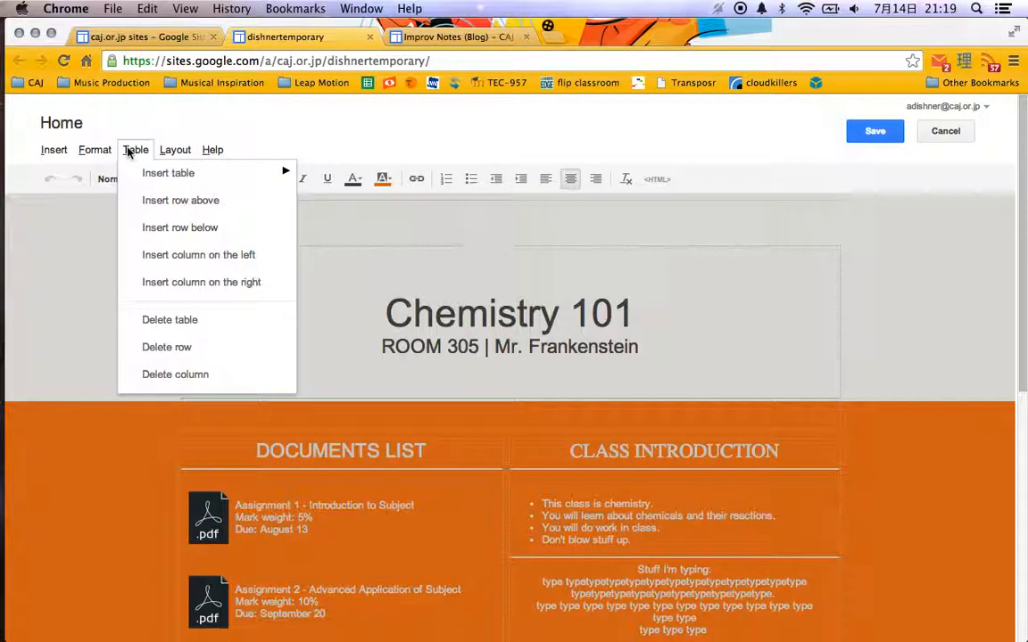
pyautogui.moveTo(96, 152)
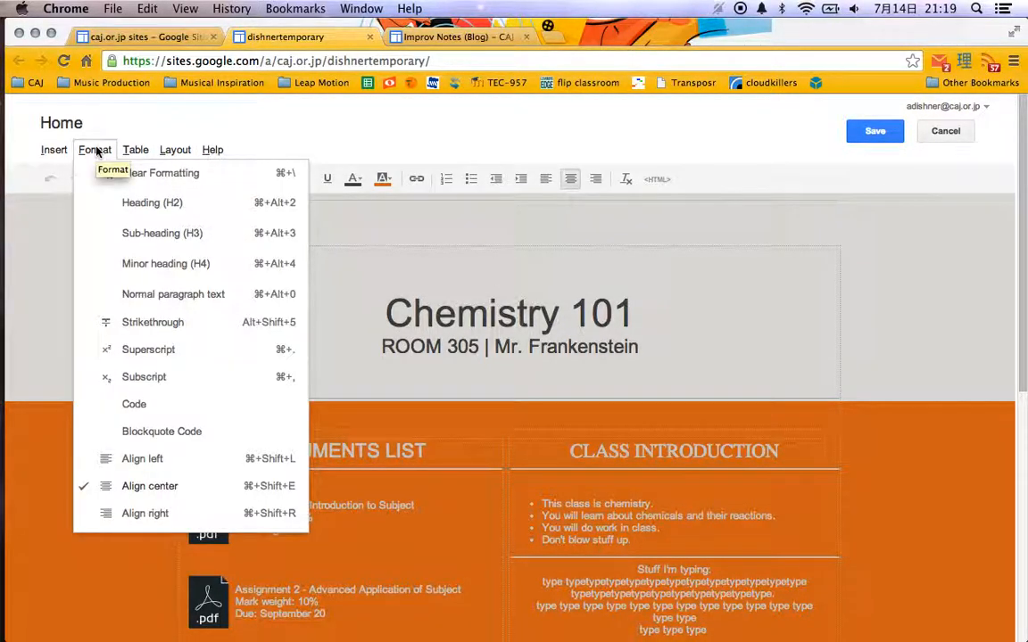
pyautogui.moveTo(63, 145)
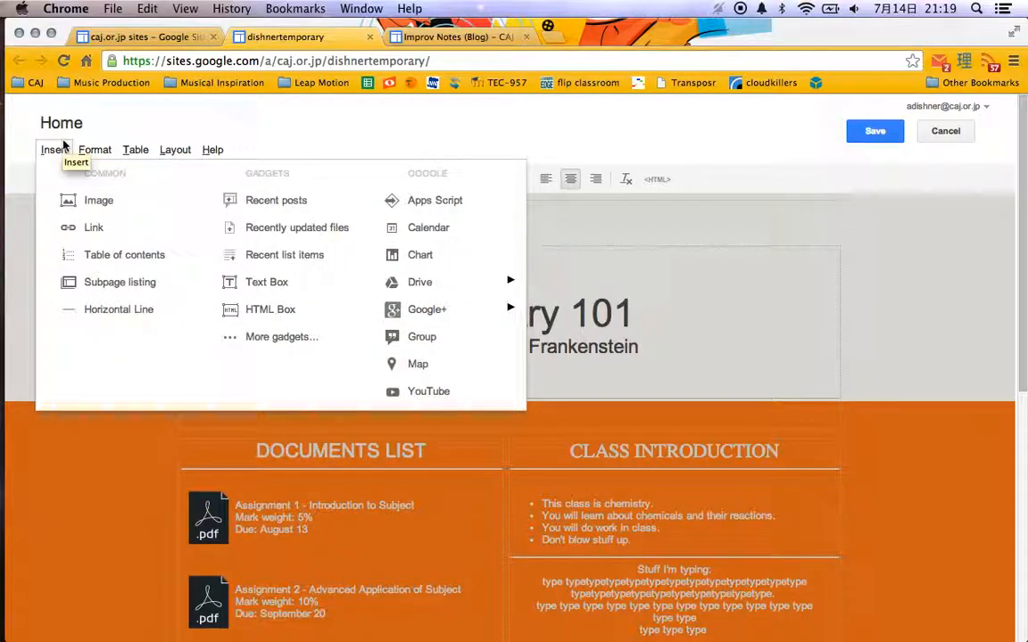
pyautogui.click(125, 284)
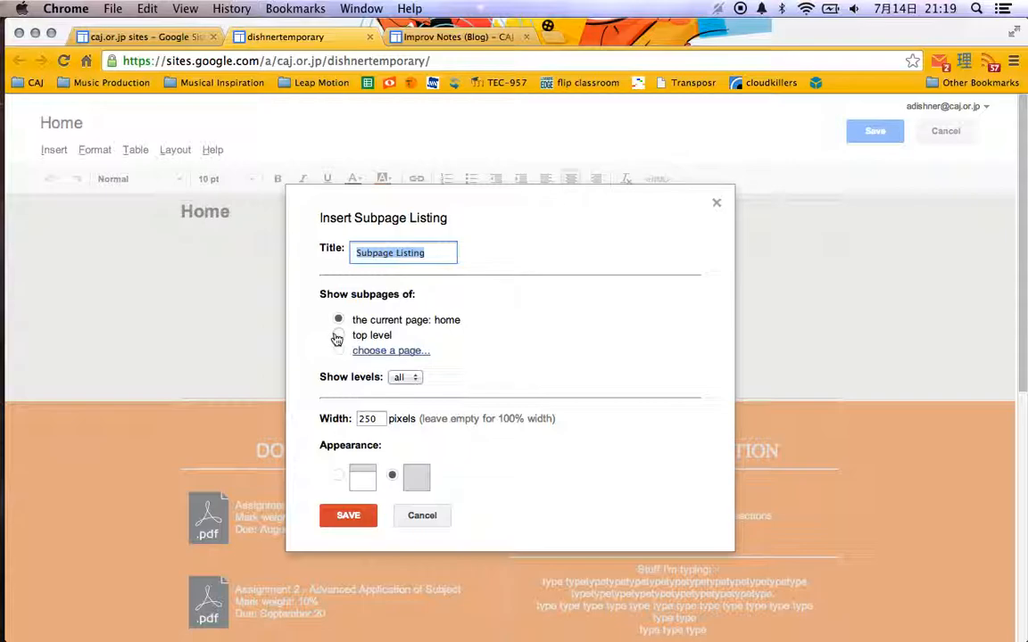
pyautogui.click(337, 477)
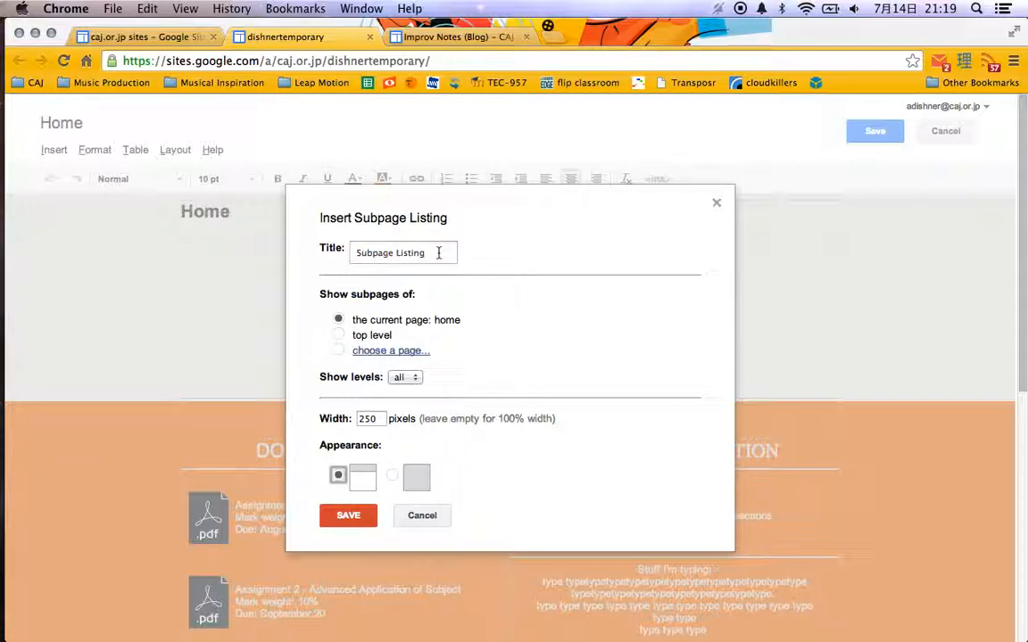
pyautogui.click(348, 516)
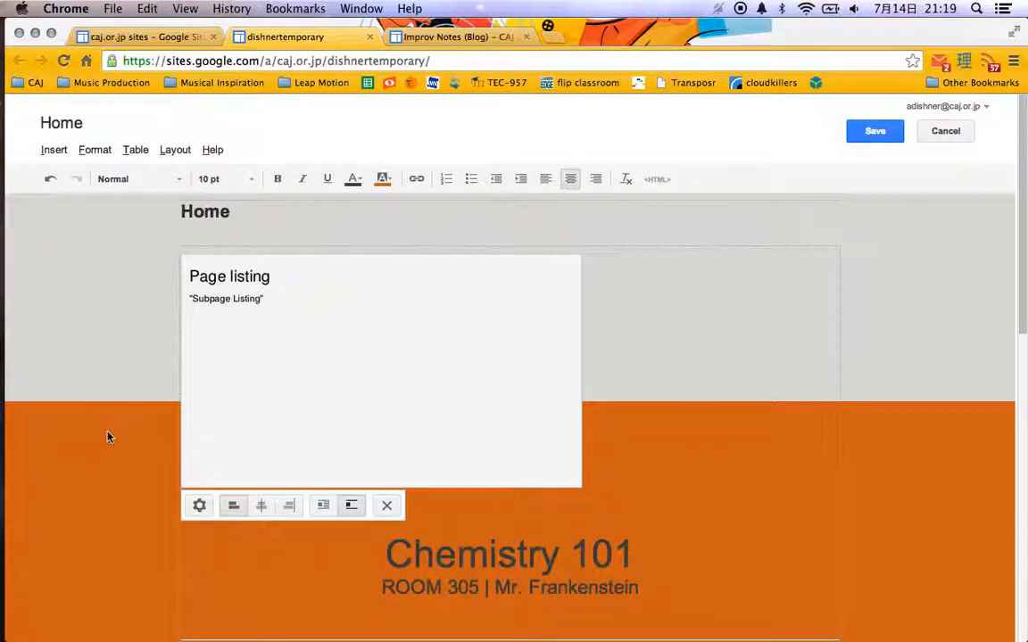
pyautogui.click(862, 134)
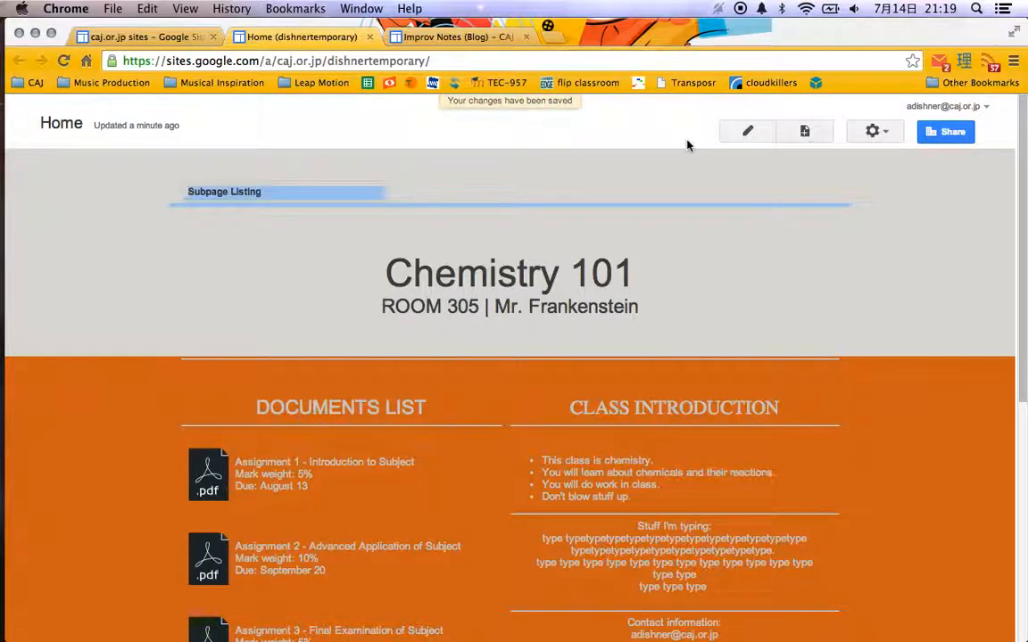
# Remove the Subpage Listing from the Home page and save the page.
pyautogui.click(750, 132)
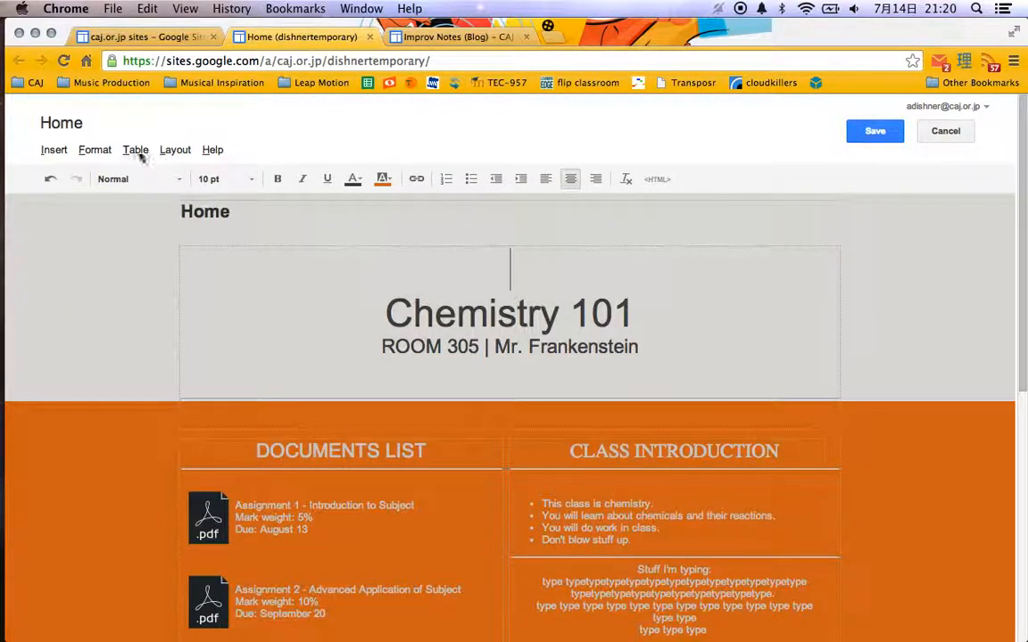
pyautogui.click(877, 132)
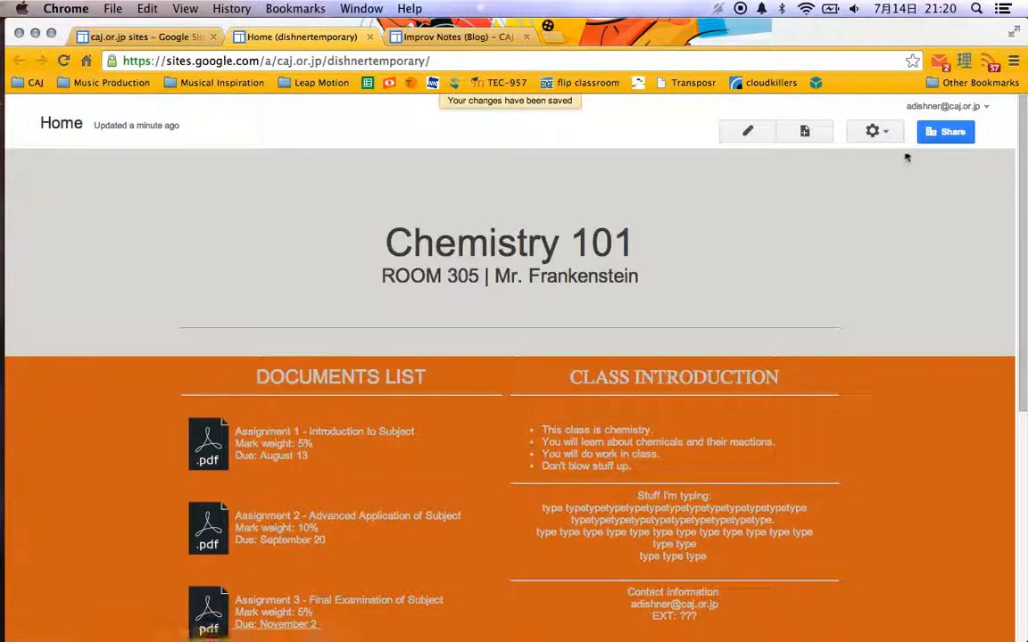
# Edit the site layout to add horizontal navigation and a header.
pyautogui.click(877, 133)
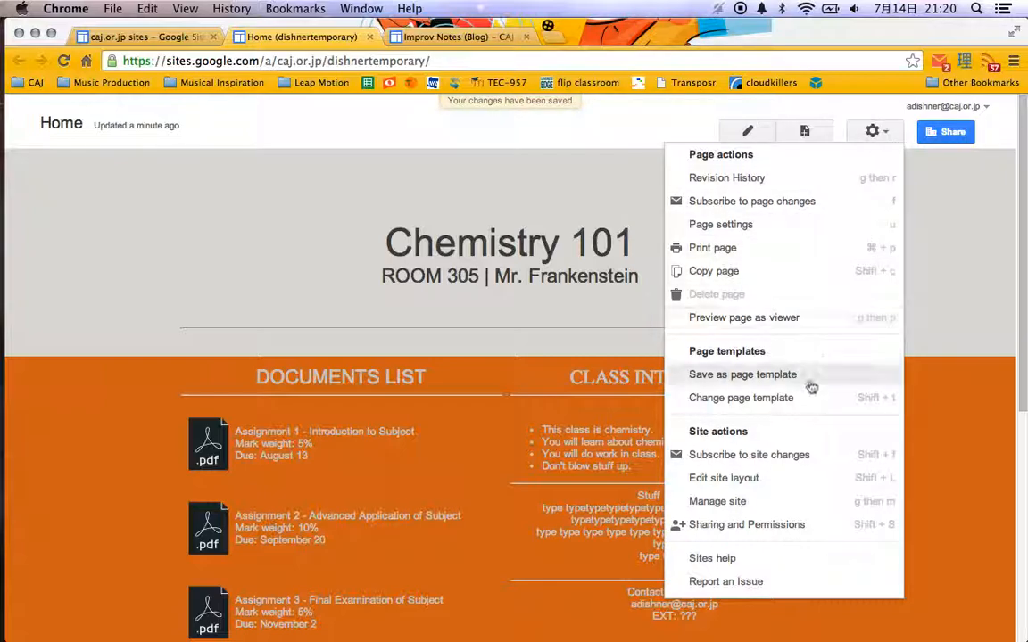
pyautogui.click(804, 481)
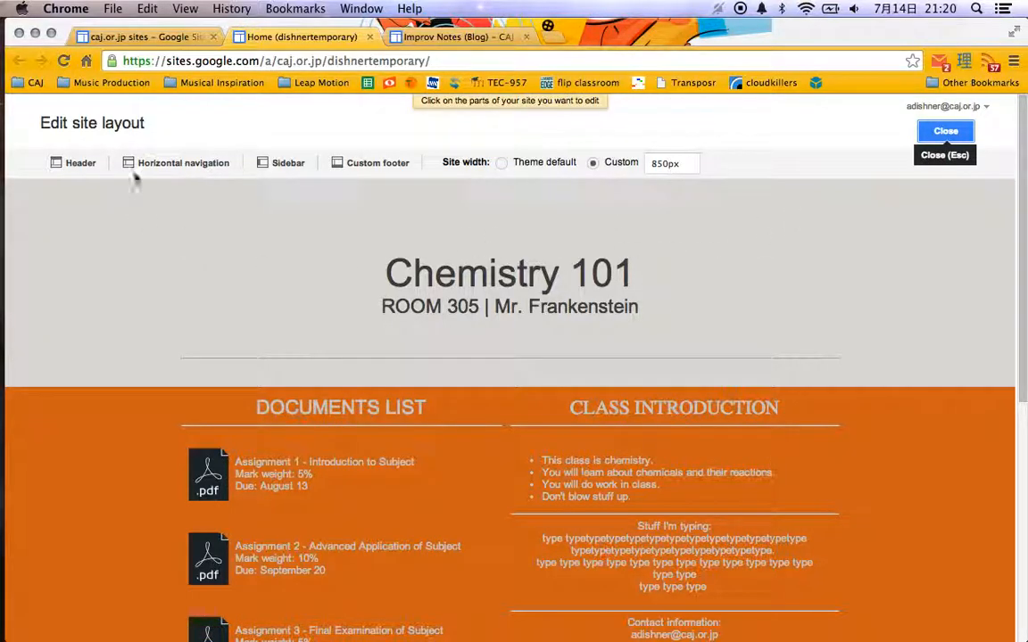
pyautogui.click(167, 164)
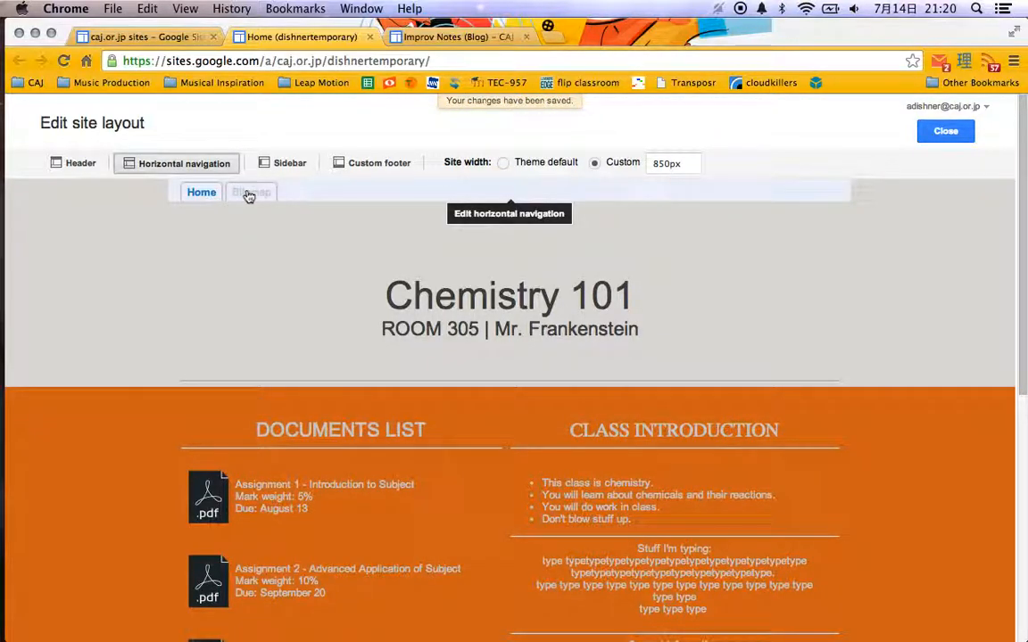
pyautogui.click(76, 165)
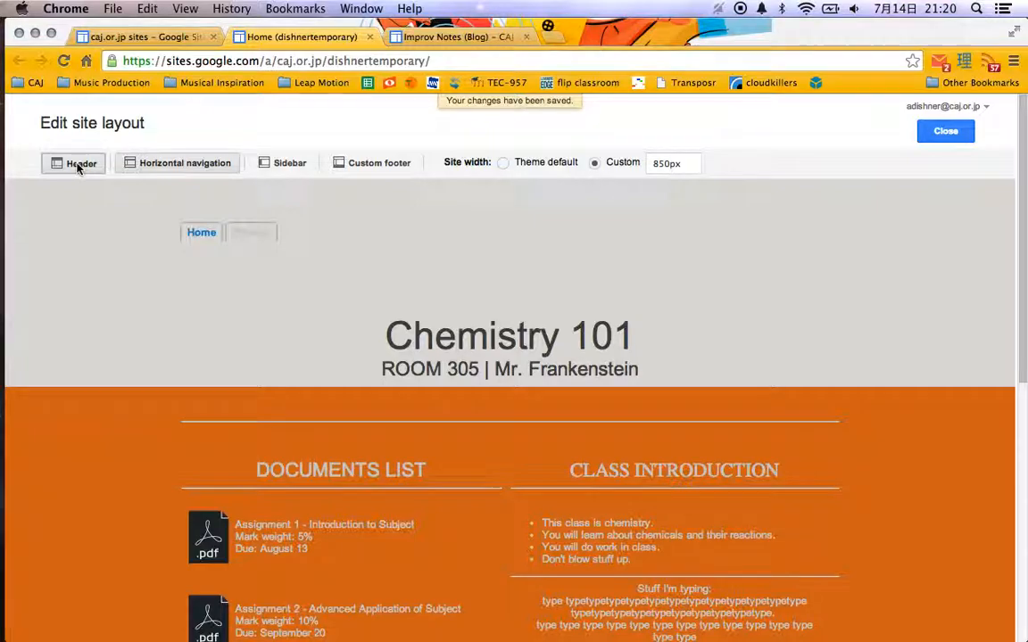
# Remove the header from the site layout, try the sidebar on and off, and close the layout editor.
pyautogui.click(78, 166)
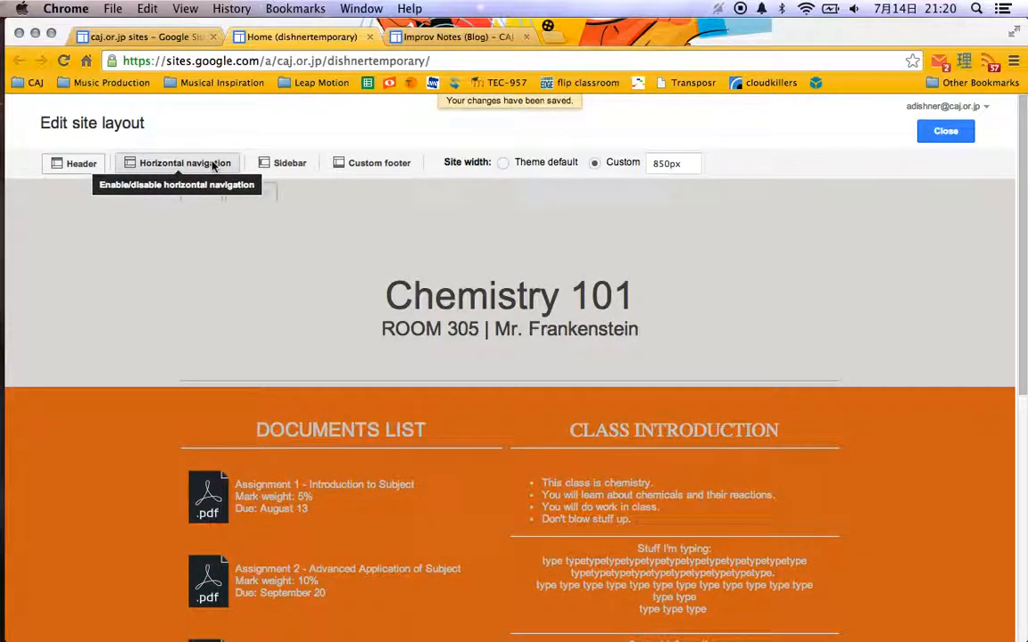
pyautogui.click(293, 167)
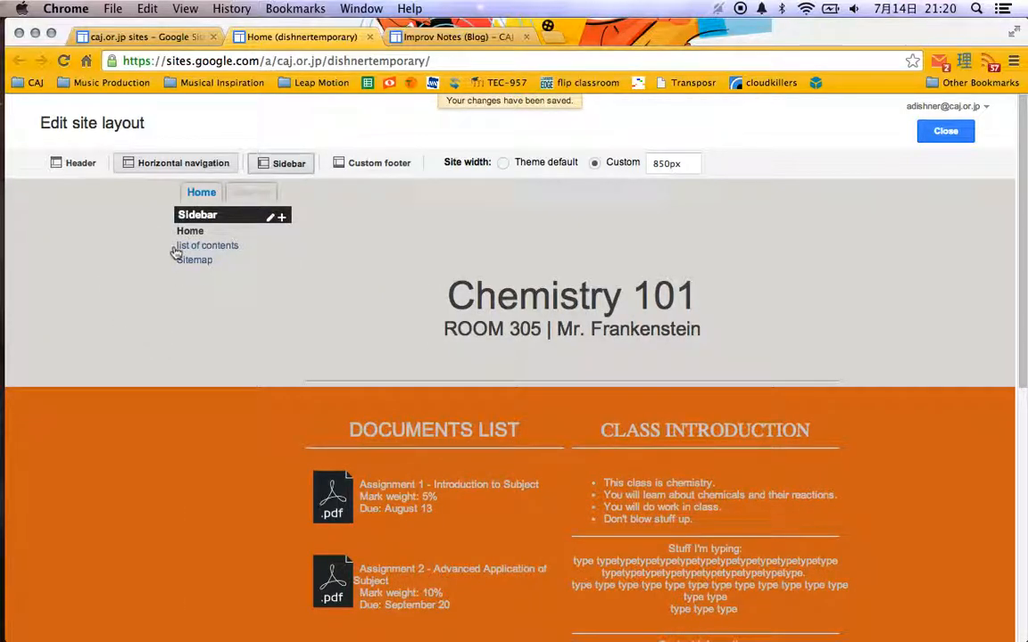
pyautogui.click(291, 162)
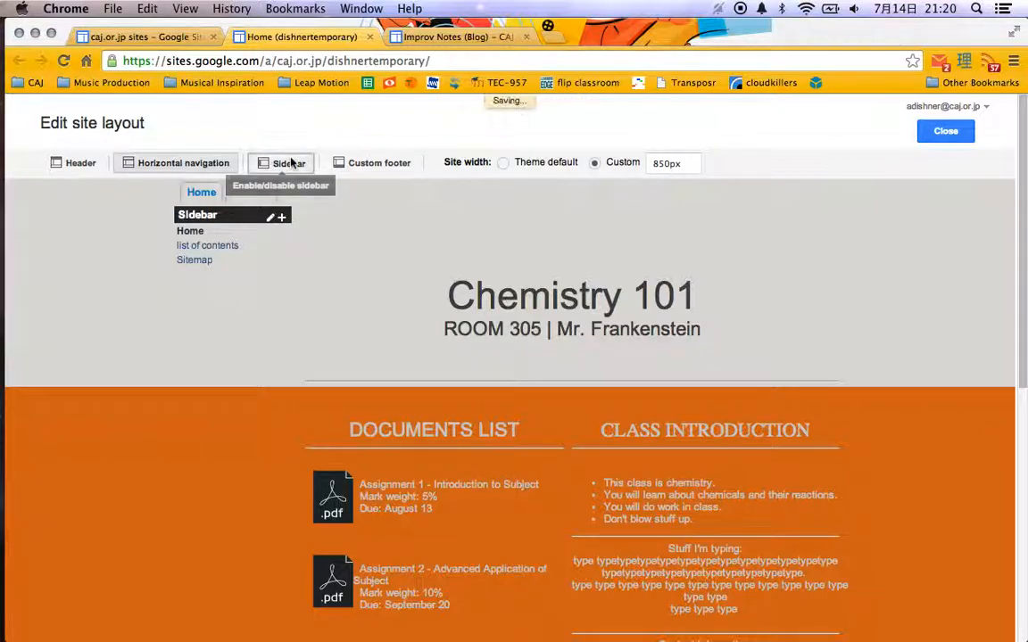
pyautogui.click(175, 164)
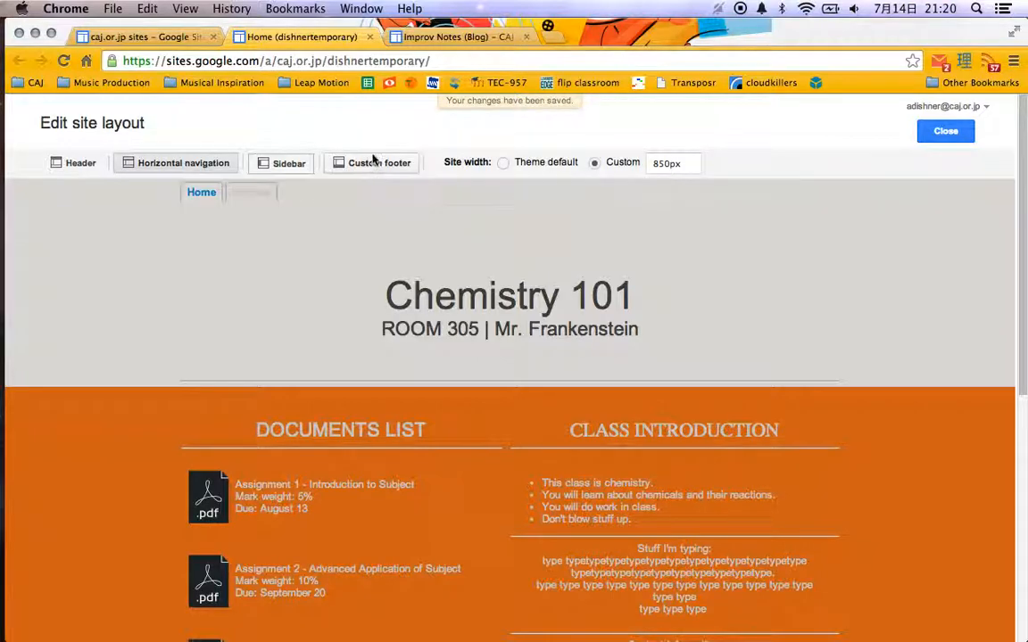
pyautogui.click(940, 131)
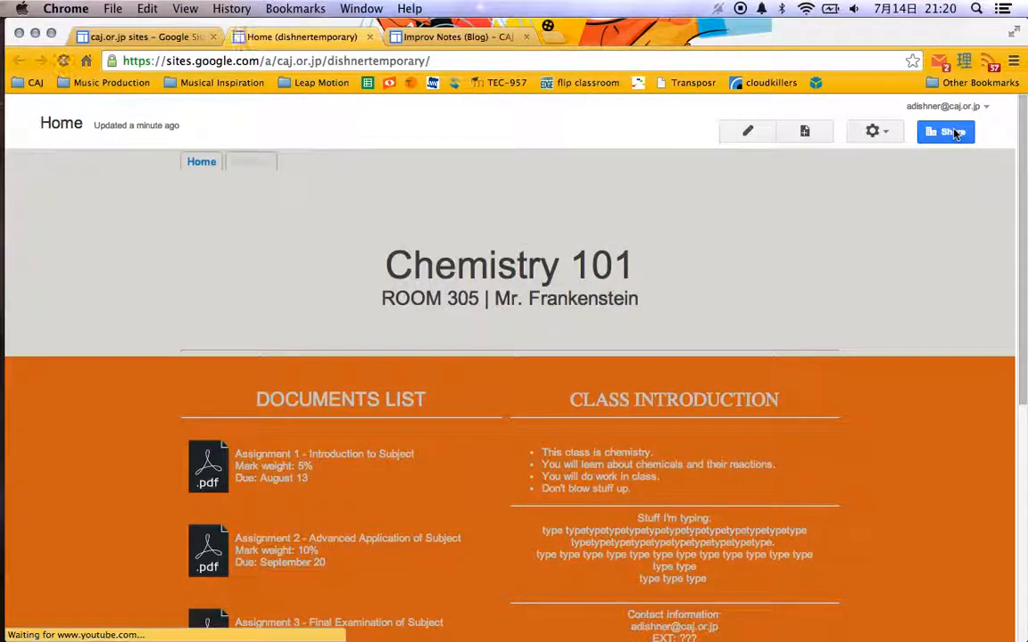
# Check the Home and Sitemap navigation links, and open the list of contents page from the sitemap.
pyautogui.click(213, 168)
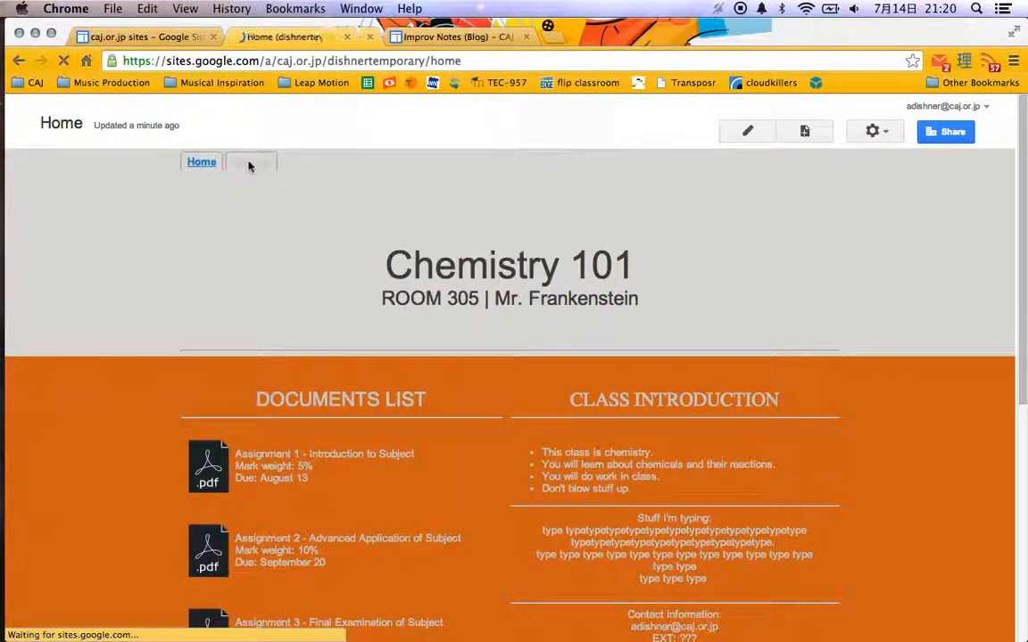
pyautogui.click(251, 166)
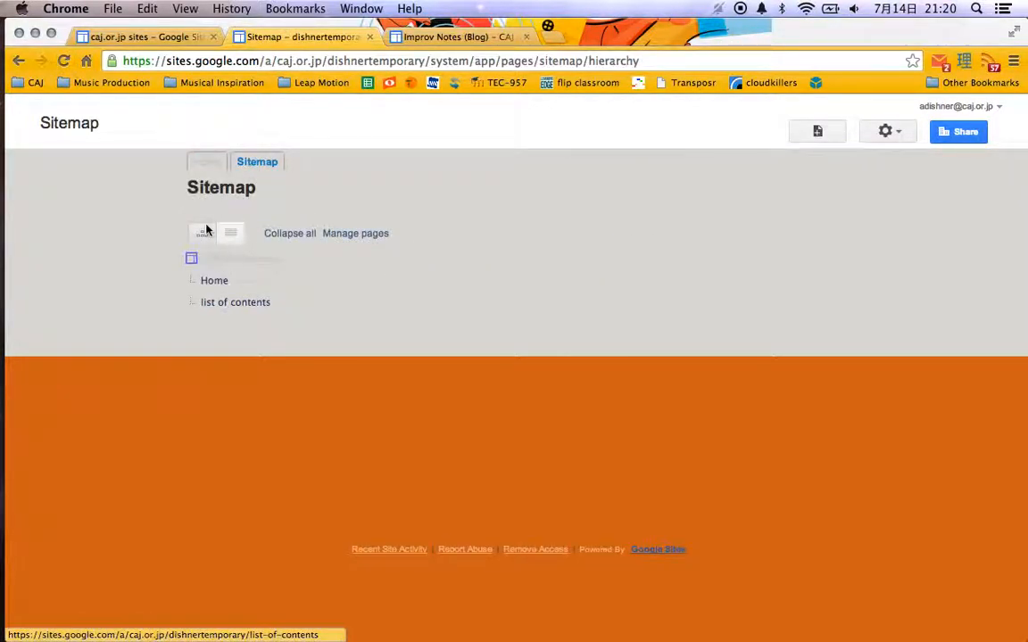
pyautogui.click(208, 163)
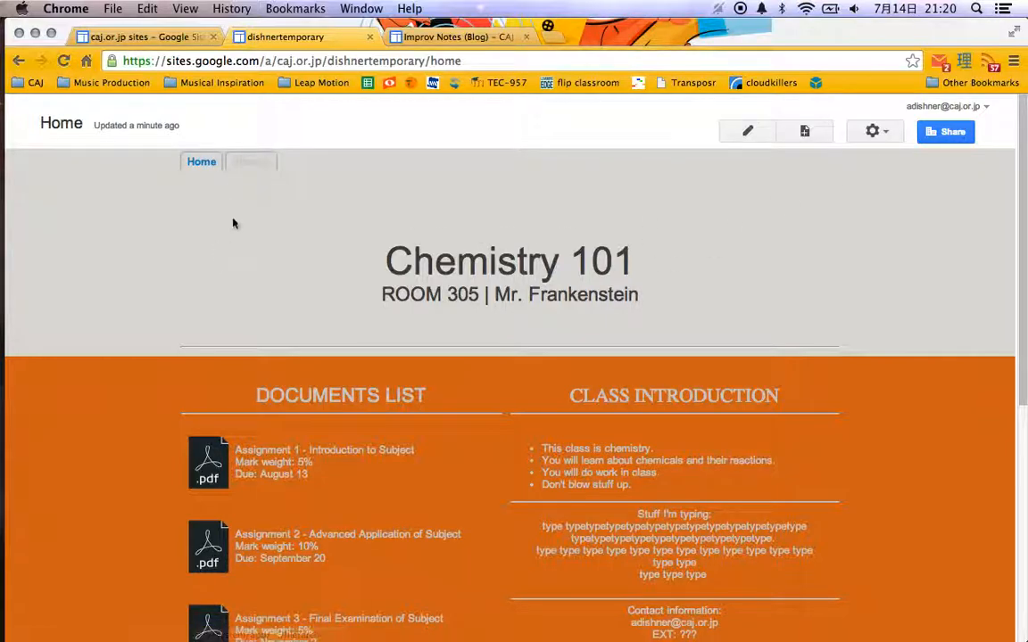
pyautogui.click(253, 162)
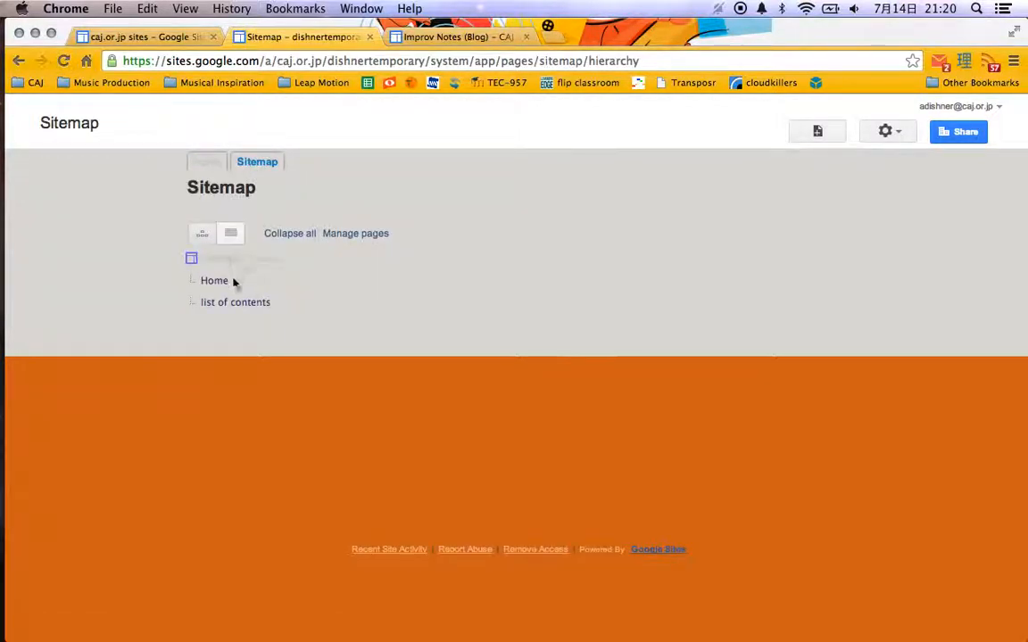
pyautogui.click(237, 302)
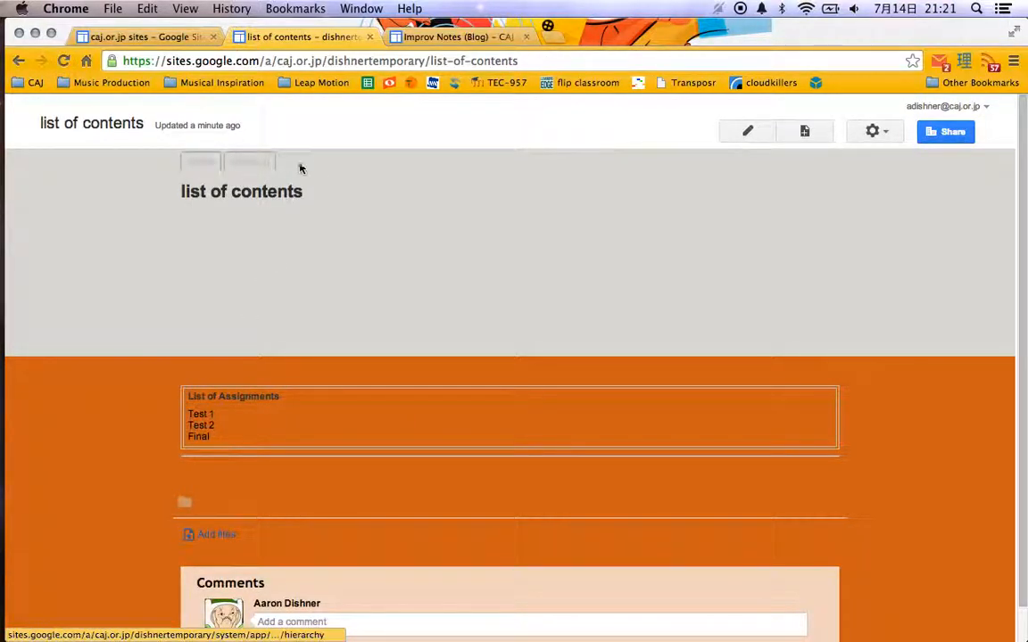
pyautogui.click(886, 136)
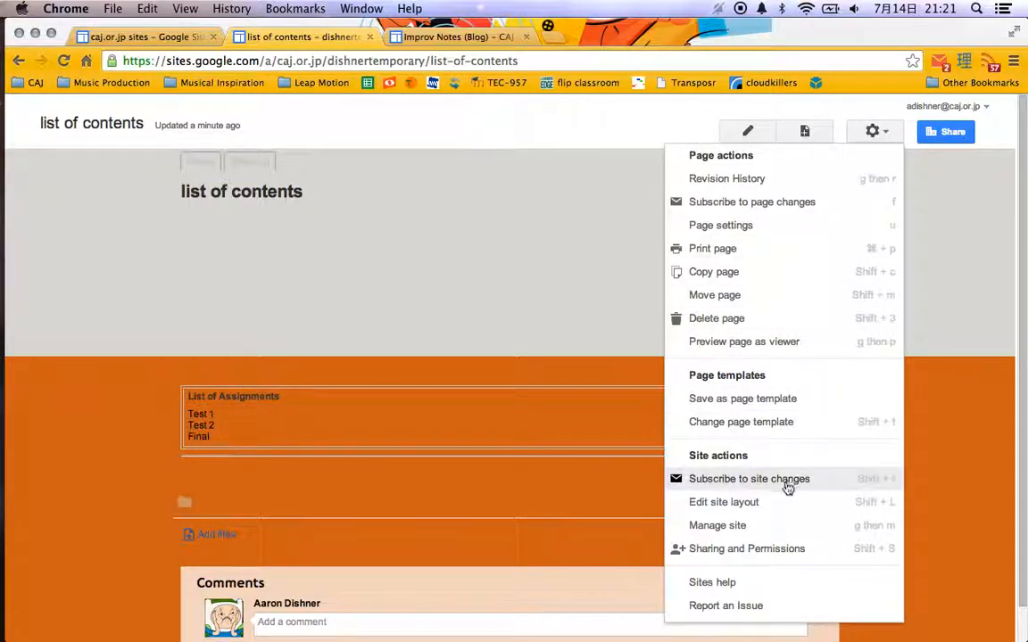
pyautogui.click(776, 503)
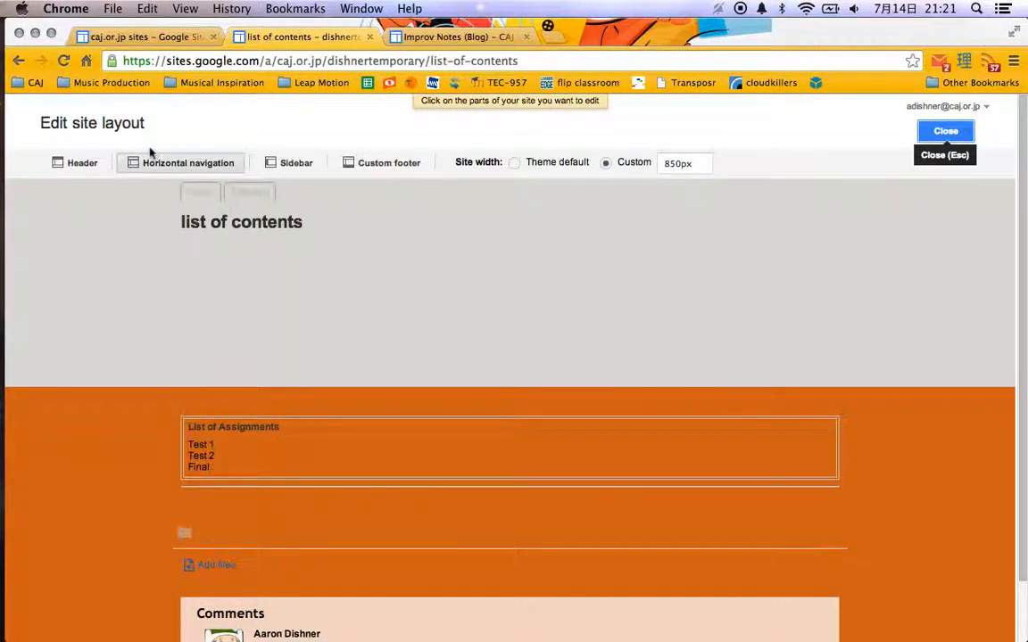
pyautogui.click(944, 132)
# Open the site management pages tree and move the list of contents page under Home as a subpage.
pyautogui.click(872, 131)
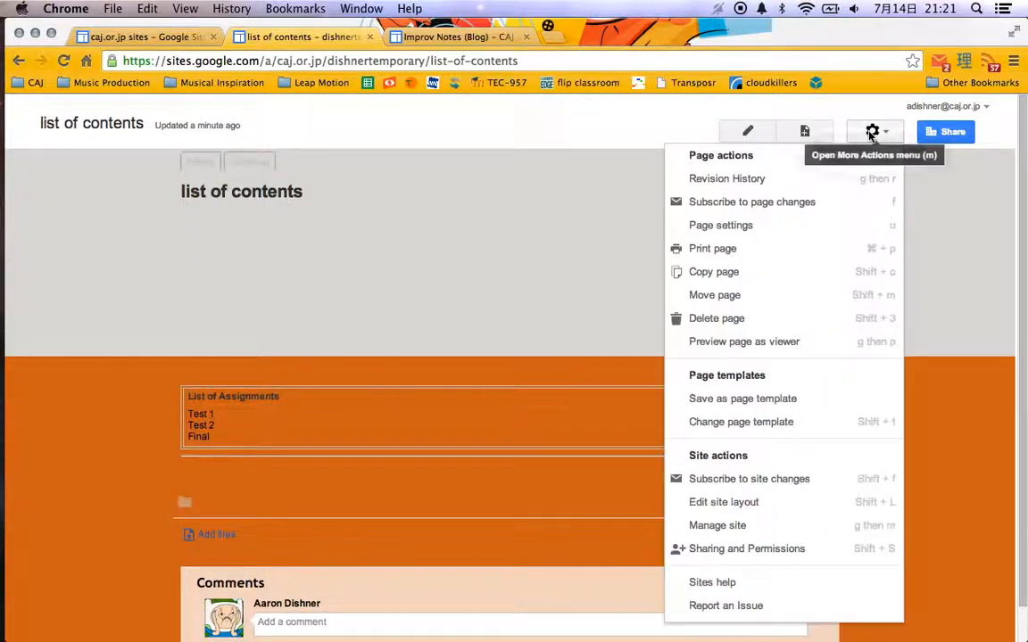
pyautogui.click(757, 527)
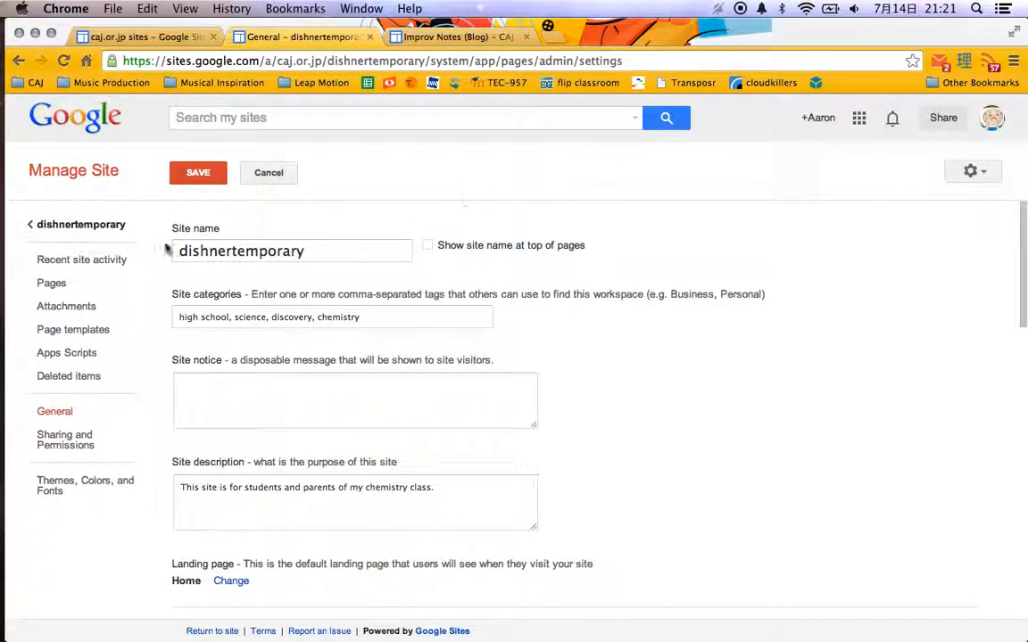
pyautogui.click(77, 288)
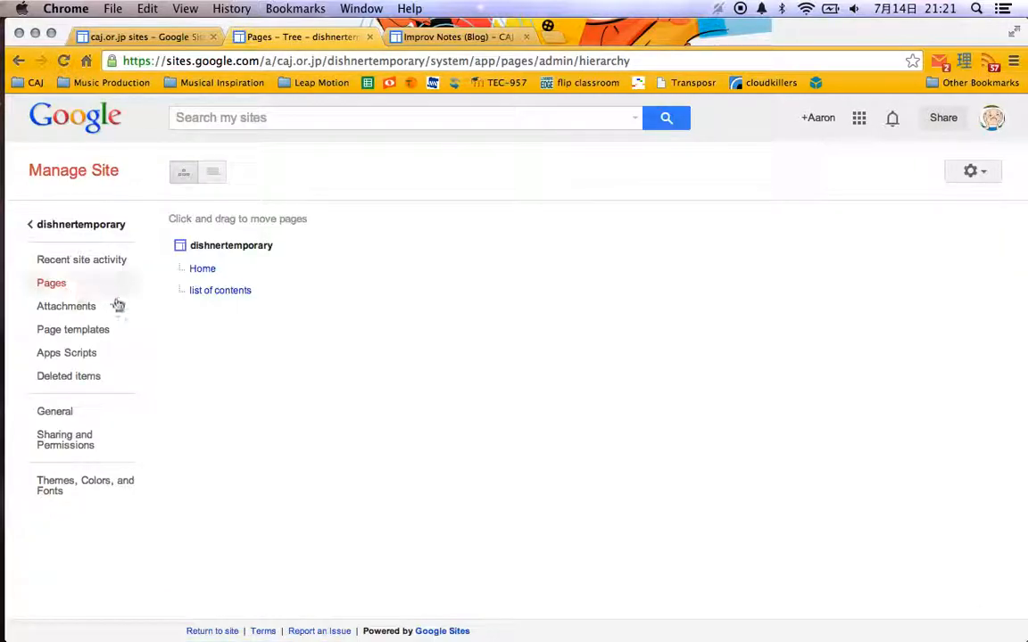
pyautogui.moveTo(226, 293); pyautogui.dragTo(208, 277)
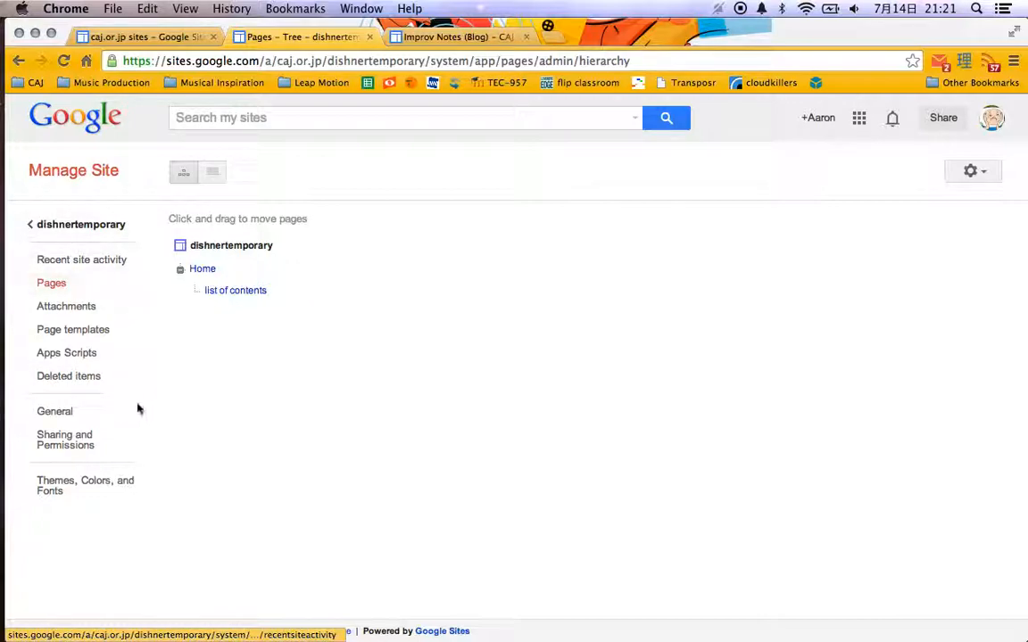
# View the site's general settings and page templates, and return to the chemistry site.
pyautogui.click(91, 415)
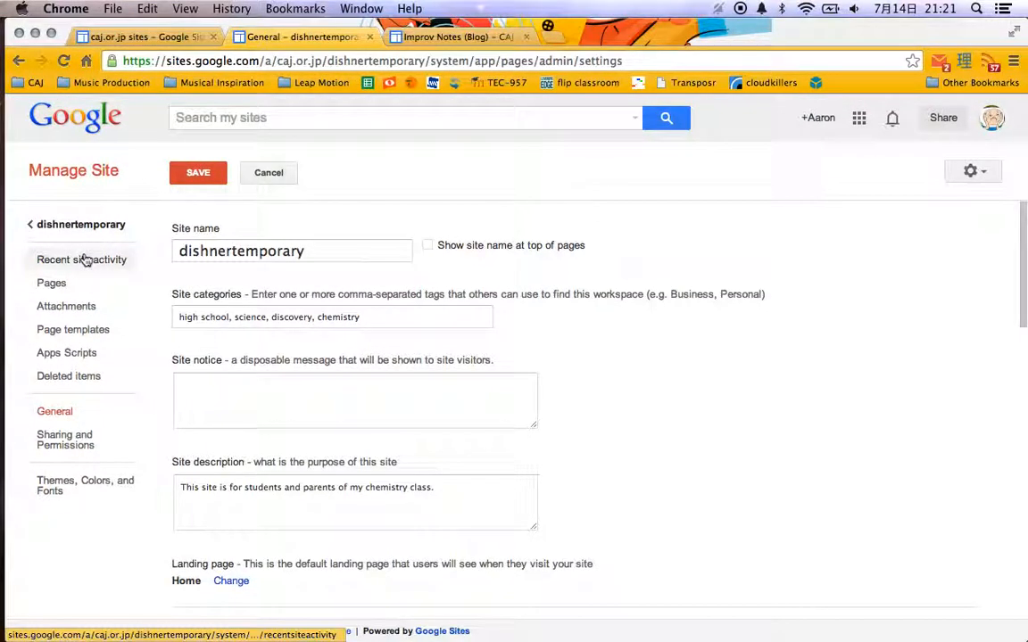
pyautogui.click(70, 339)
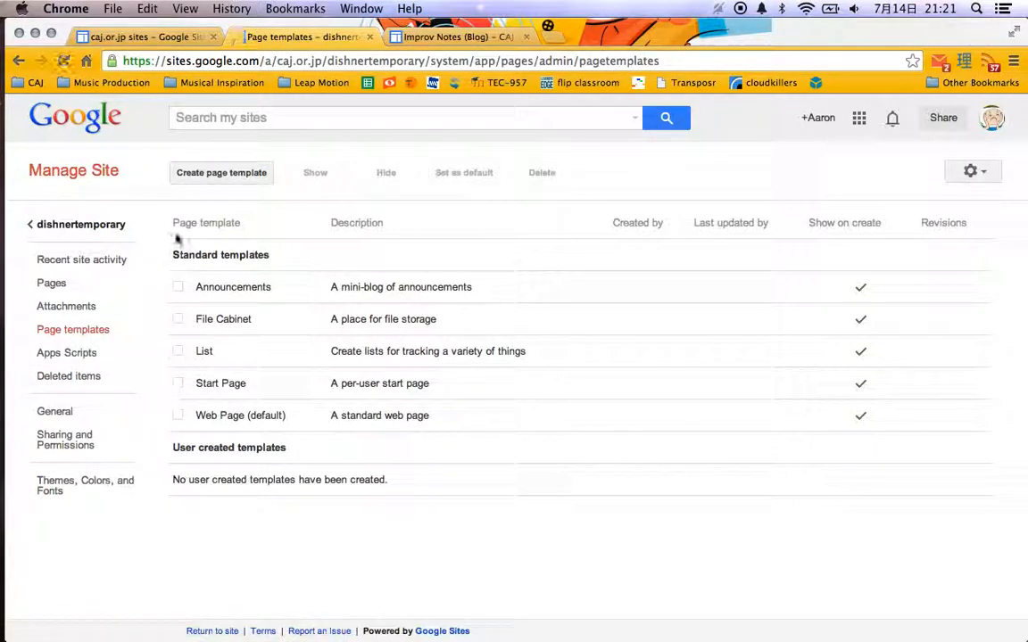
pyautogui.click(65, 229)
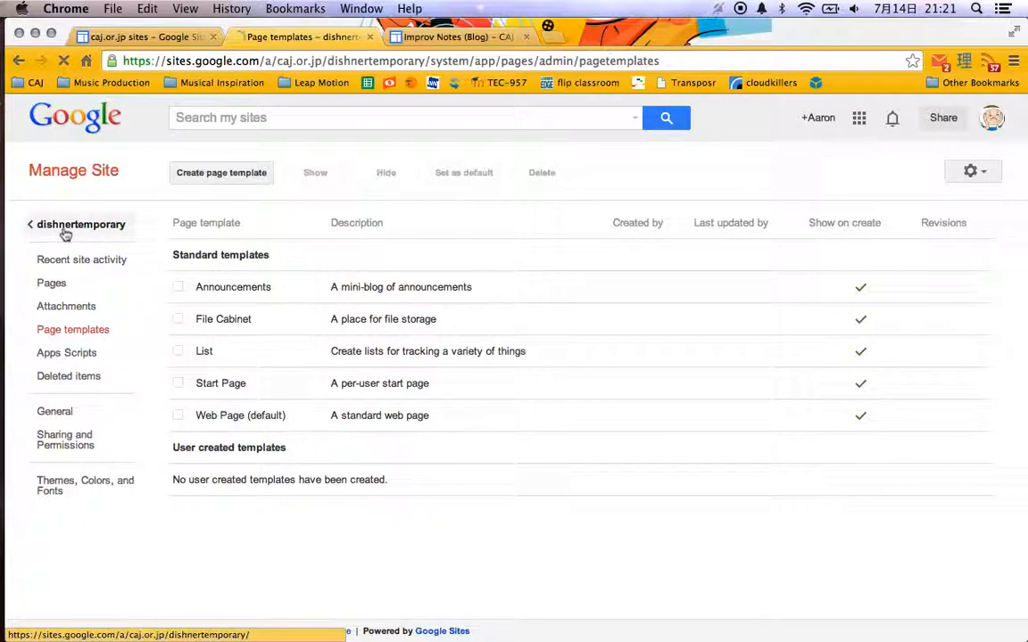
# Check the page hierarchy in the sitemap, and expand the Home page in the managed pages tree.
pyautogui.click(202, 164)
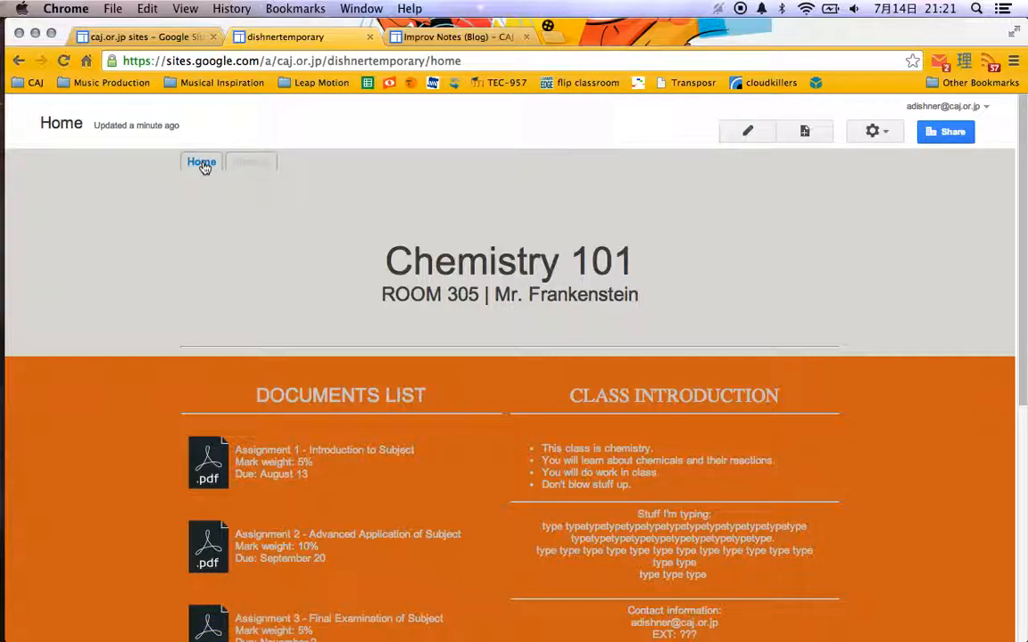
pyautogui.click(251, 165)
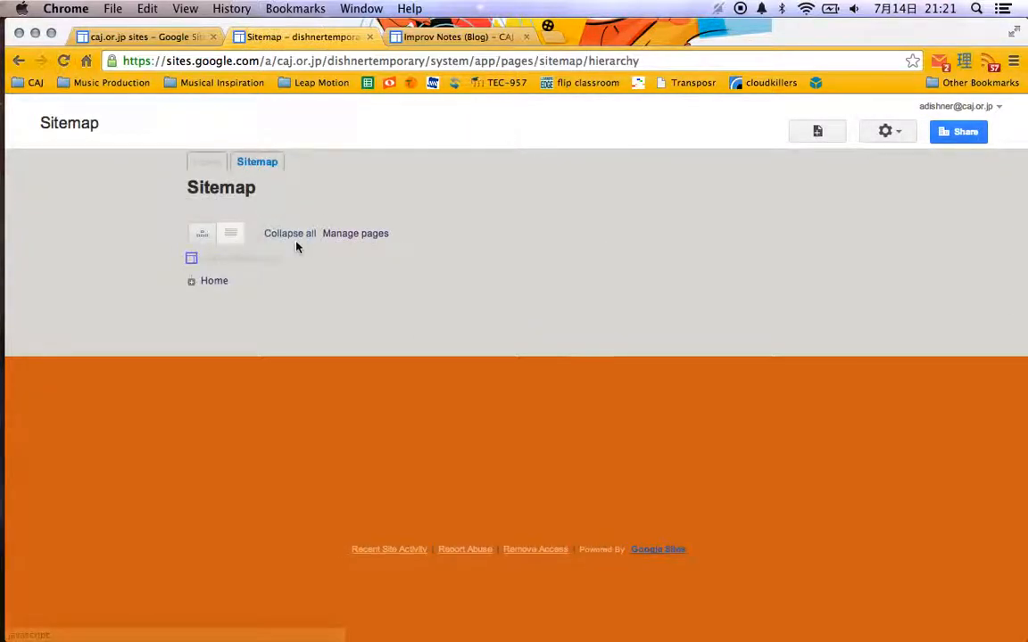
pyautogui.click(349, 236)
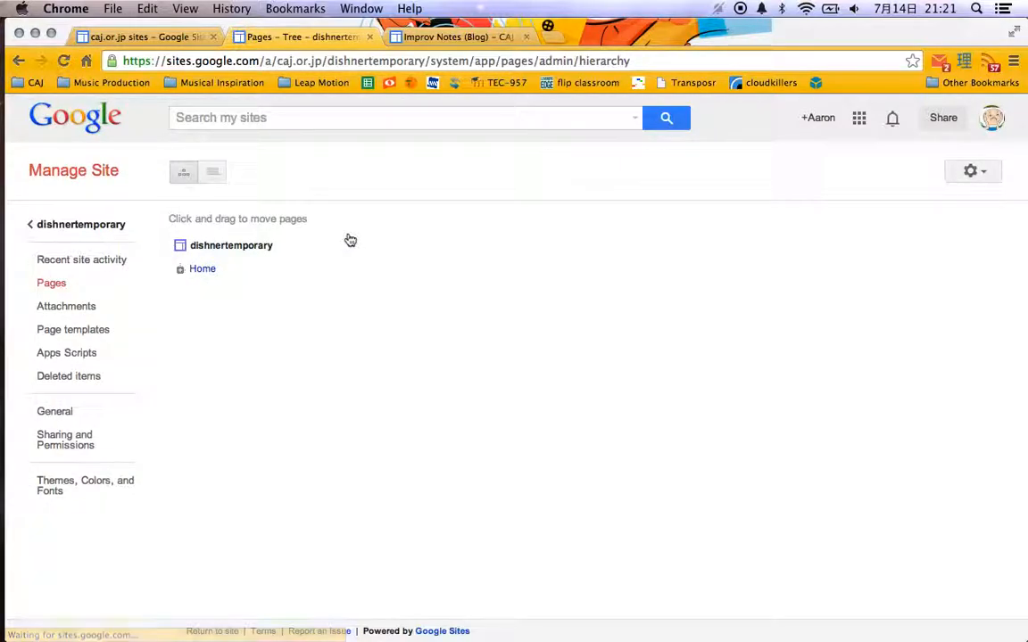
pyautogui.click(182, 272)
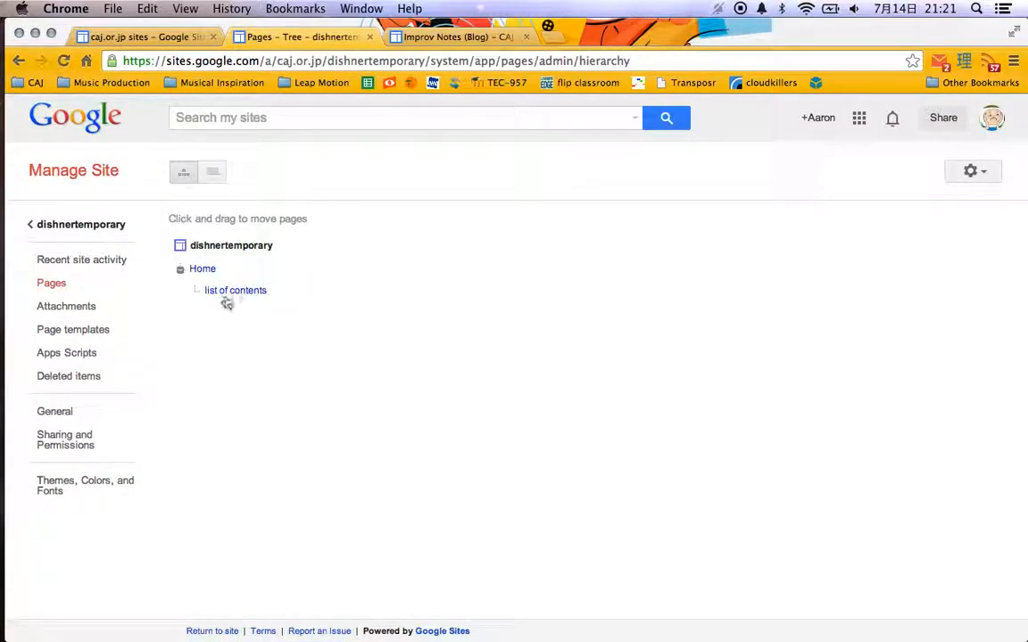
# Switch the managed pages to list view, open the list of contents page, and return to Home.
pyautogui.click(202, 172)
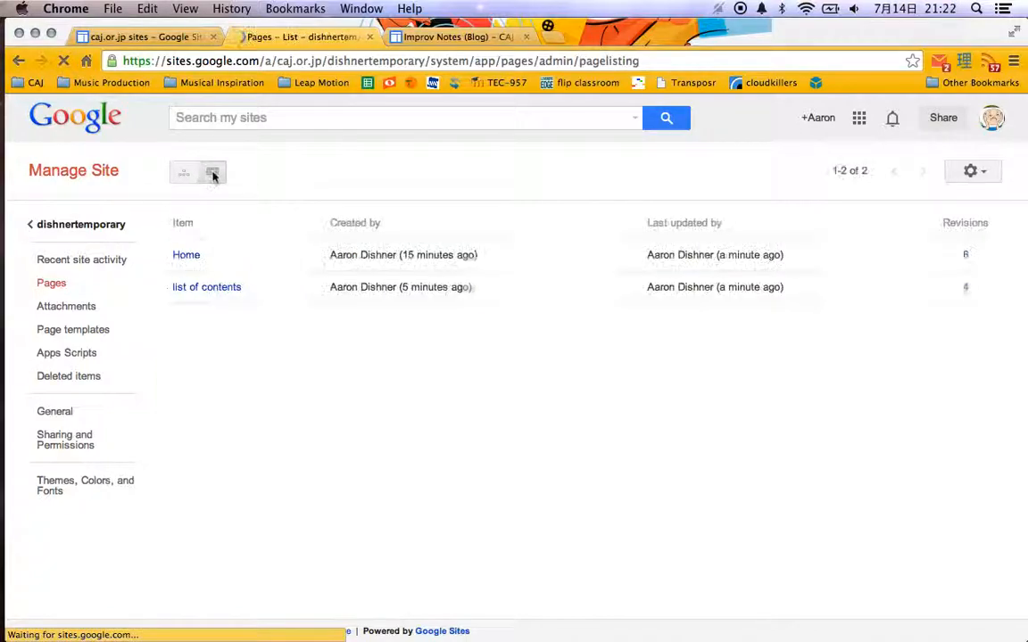
pyautogui.click(184, 290)
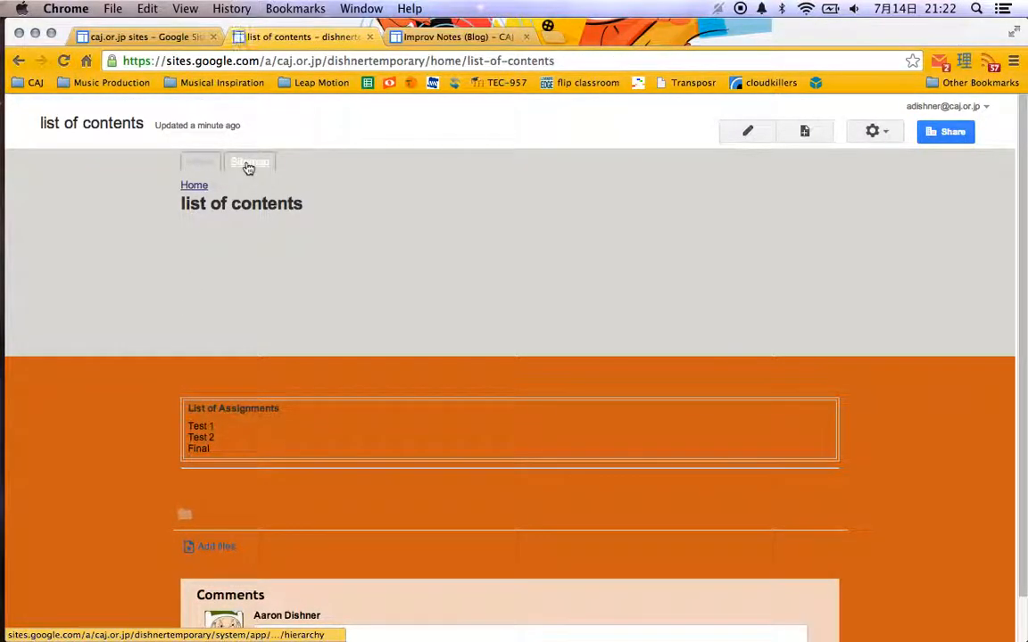
pyautogui.click(206, 164)
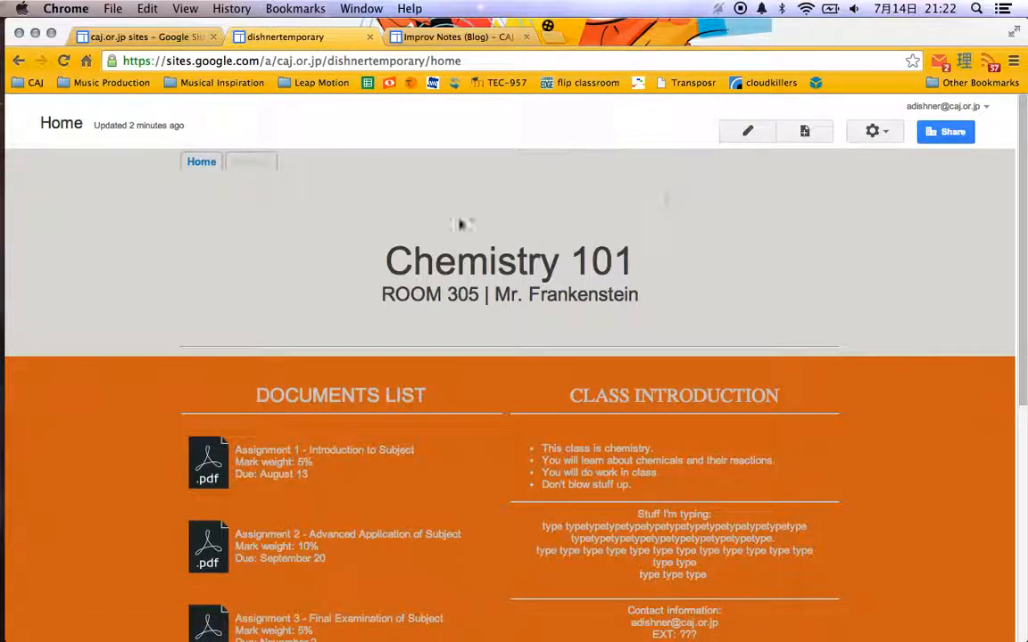
# Close the chemistry site, open the CAJ Jazz Ensemble site from the sites list, and close the Improv Notes page.
pyautogui.click(371, 37)
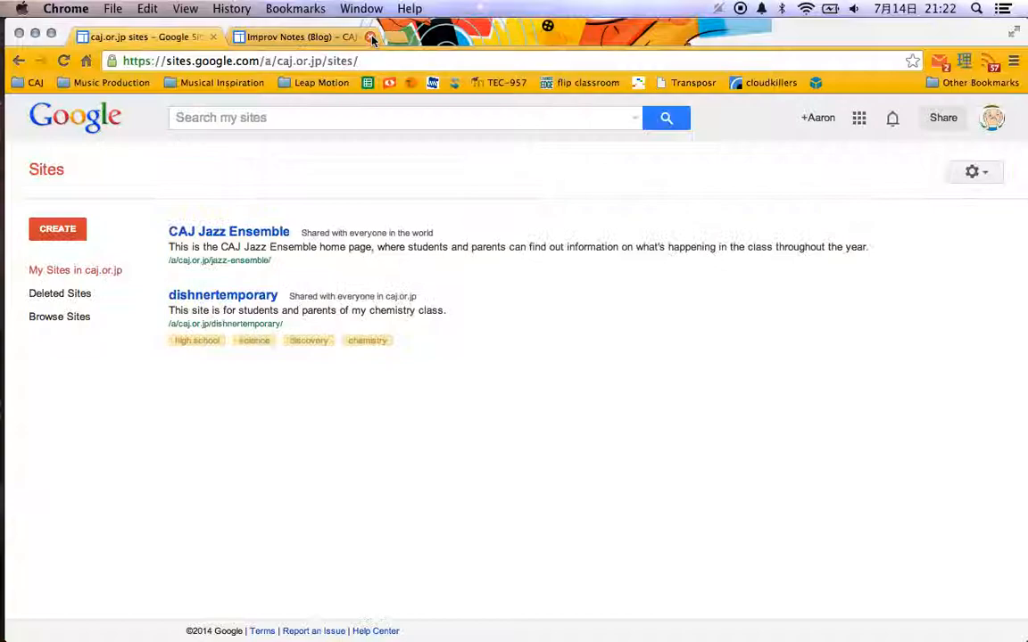
pyautogui.keyDown('super'); pyautogui.click(229, 234); pyautogui.keyUp('super')
pyautogui.click(313, 37)
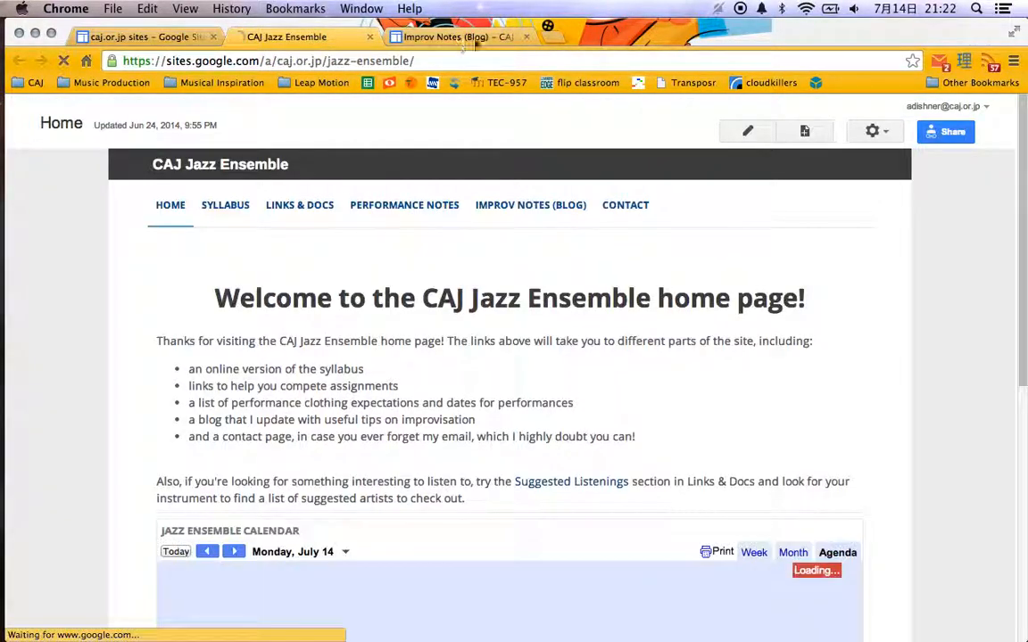
pyautogui.click(526, 37)
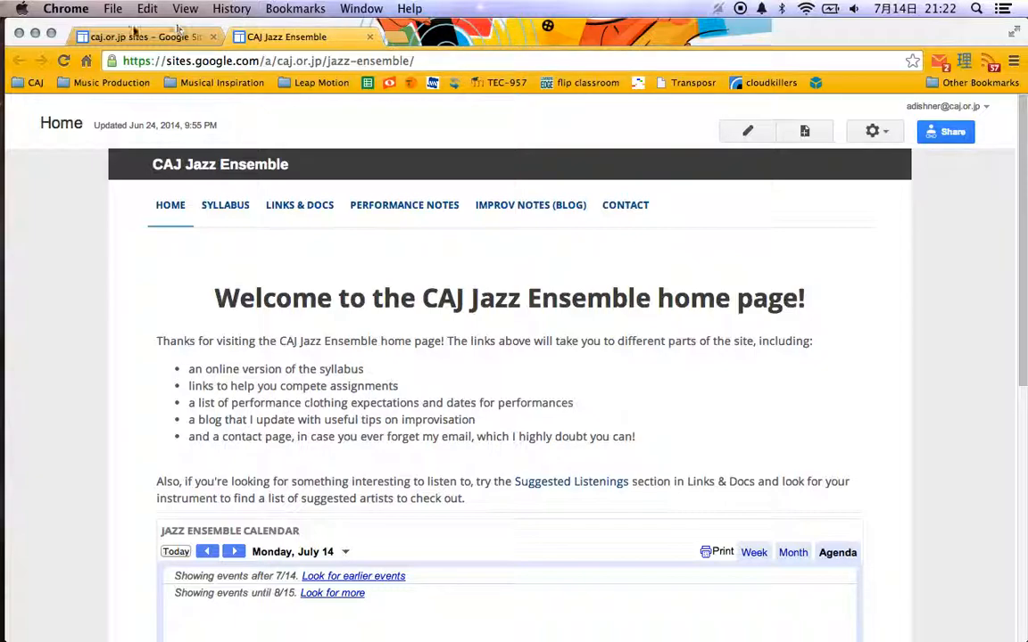